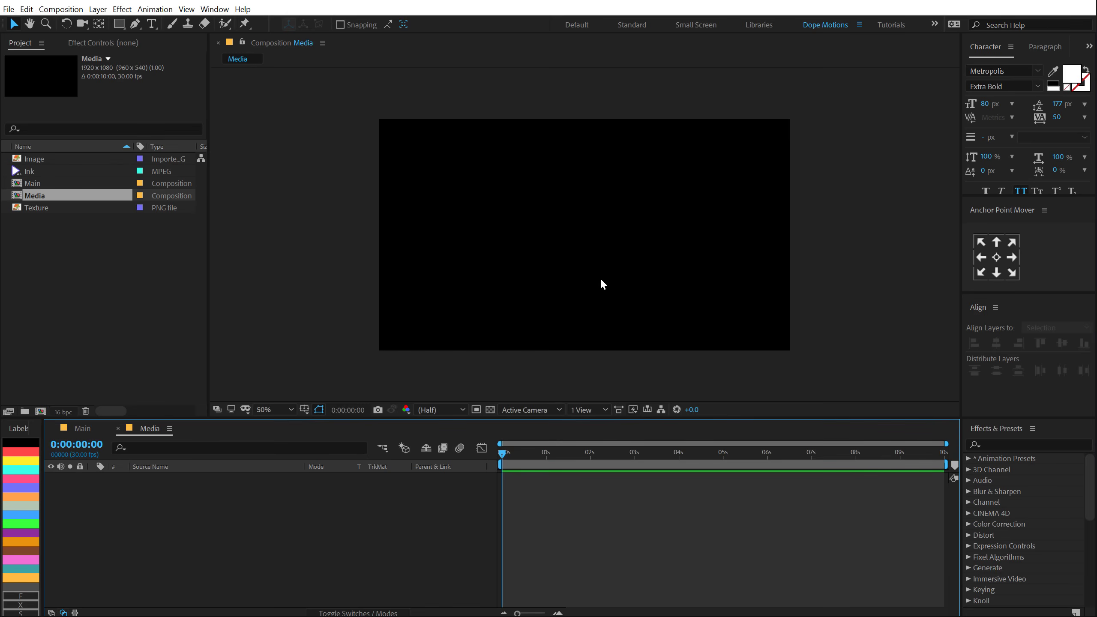
Step: Add the Image footage to the Media composition, scale it to 46%, and move it slightly upward in the frame
{"action": "left_click_drag", "start_coordinate": [38, 159], "coordinate": [203, 498]}
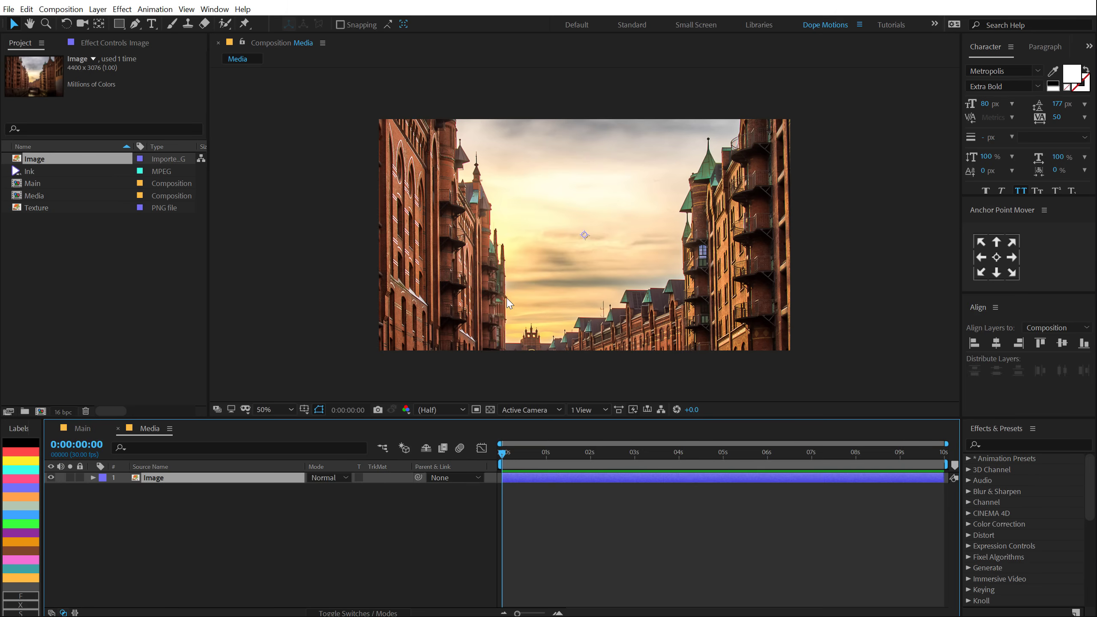
{"action": "key", "text": "s"}
{"action": "left_click_drag", "start_coordinate": [354, 494], "coordinate": [320, 494]}
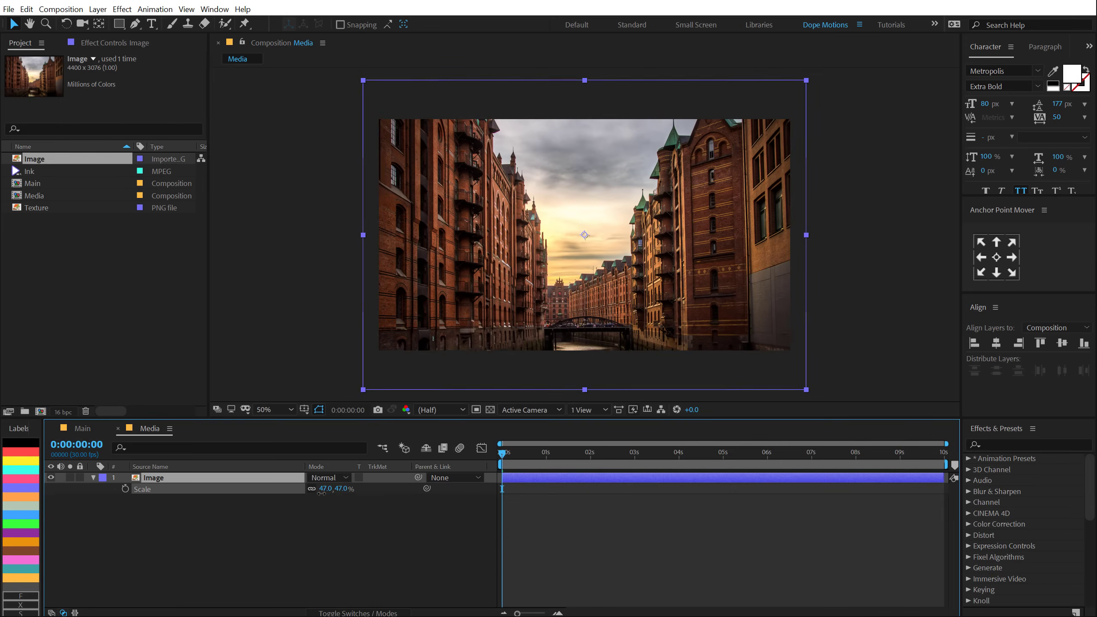
{"action": "left_click_drag", "start_coordinate": [598, 309], "coordinate": [604, 291]}
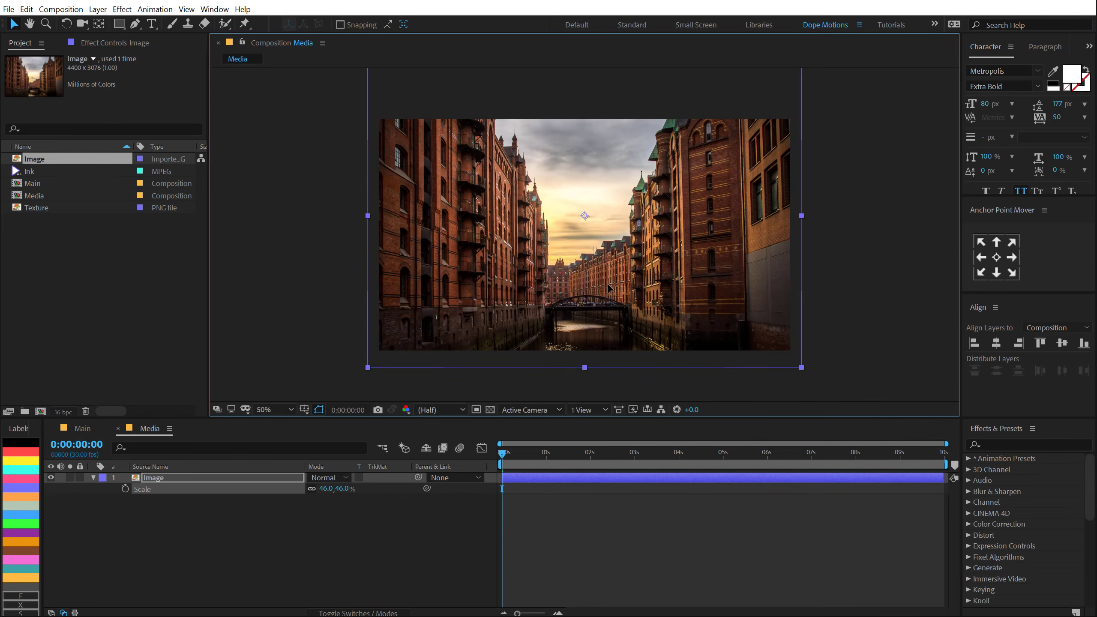
{"action": "left_click", "coordinate": [352, 521]}
{"action": "key", "text": "ctrl+shift+h"}
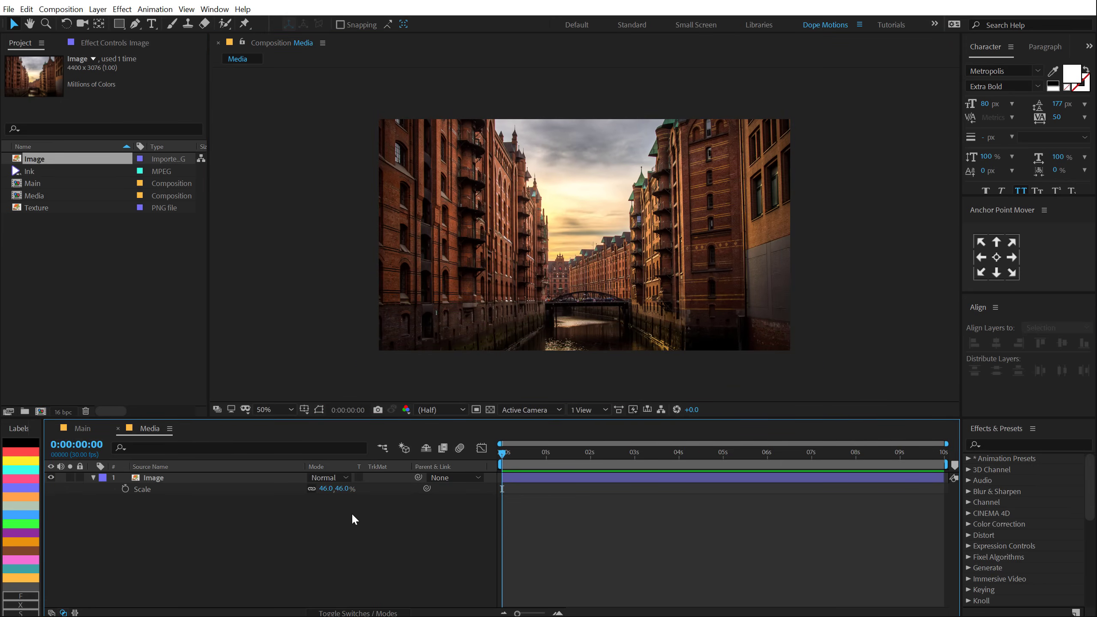
Step: Create a 1920 x 1080, 10-second composition named Ink and add the Ink video footage to it
{"action": "left_click", "coordinate": [92, 363]}
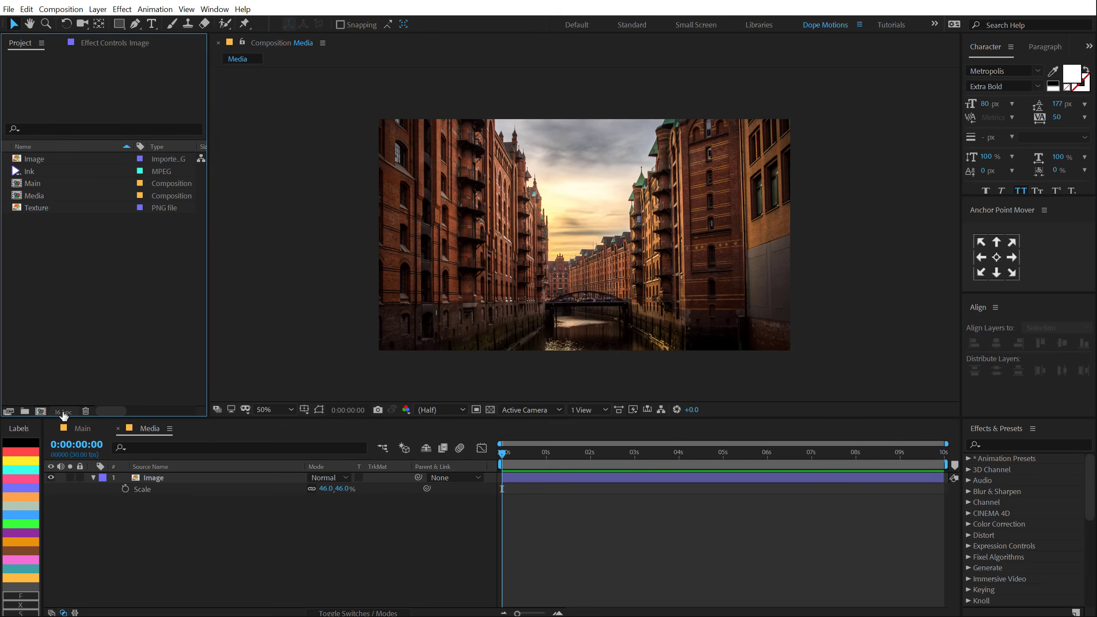
{"action": "left_click", "coordinate": [40, 411]}
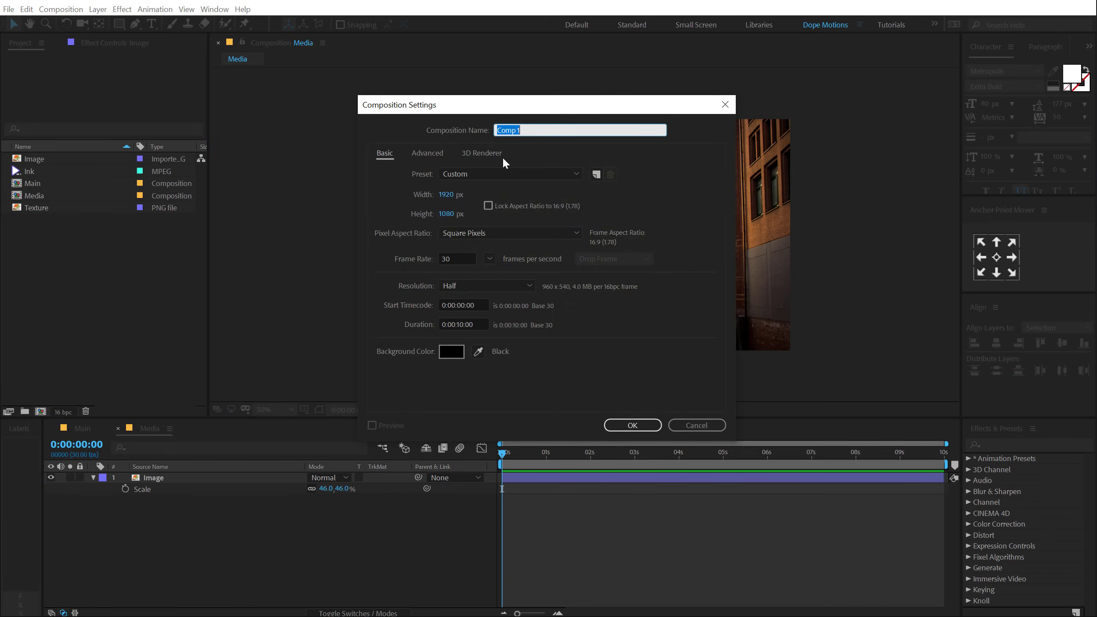
{"action": "type", "text": "Ink"}
{"action": "left_click", "coordinate": [628, 426]}
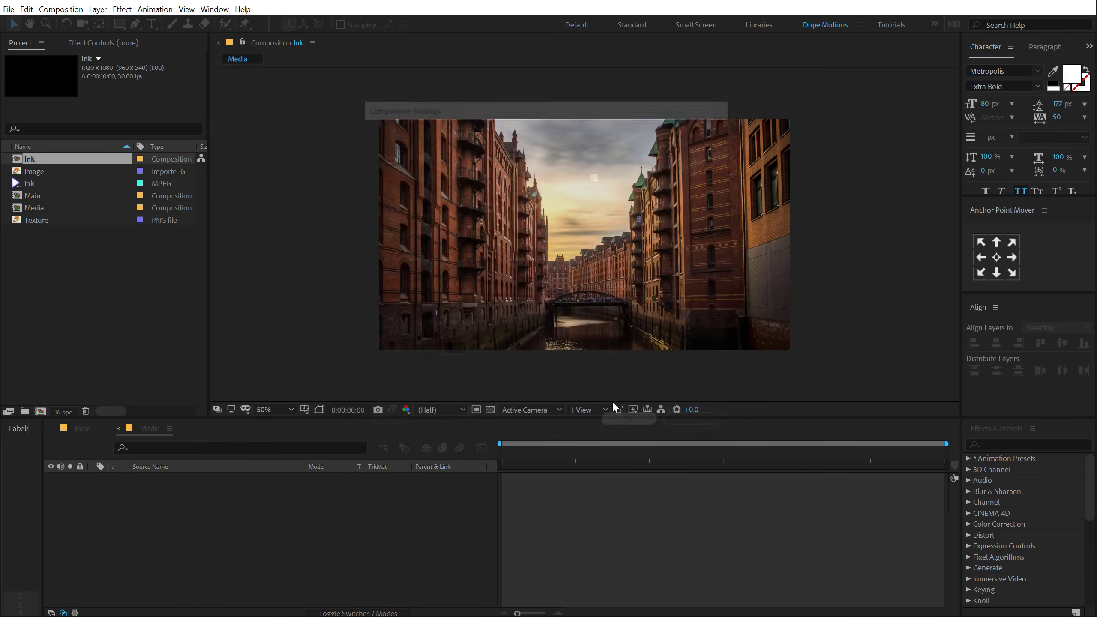
{"action": "mouse_move", "coordinate": [30, 183]}
{"action": "left_mouse_down"}
{"action": "mouse_move", "coordinate": [155, 485]}
{"action": "mouse_move", "coordinate": [219, 551]}
{"action": "left_mouse_up"}
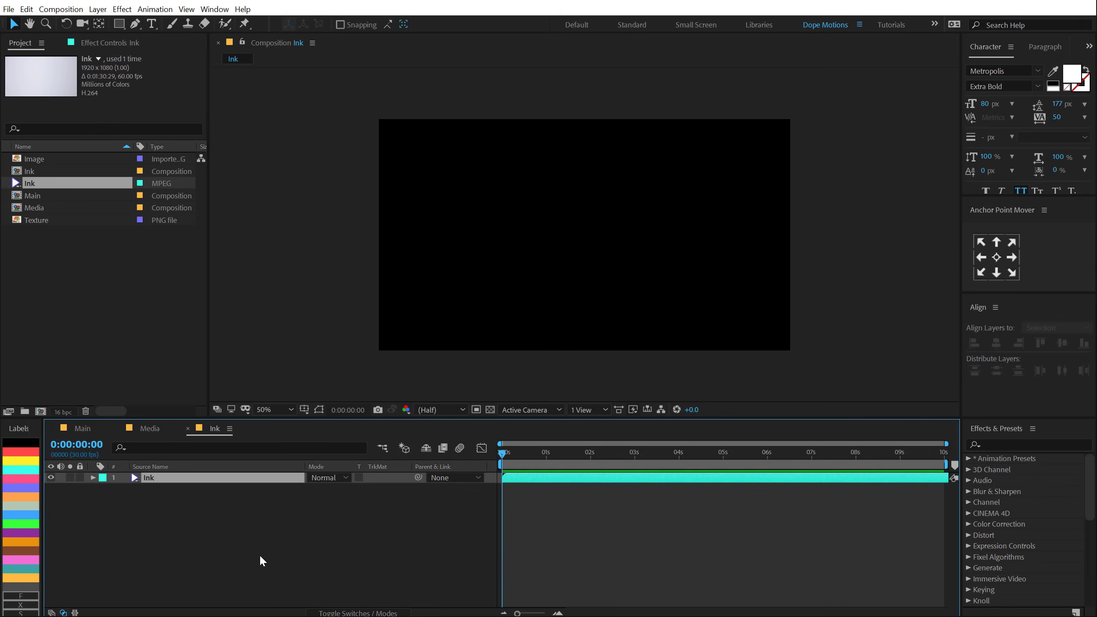
Step: Trim the start of the Ink clip at 0:00:00:29 and shift the clip back to begin at 0:00:00:00
{"action": "left_click", "coordinate": [519, 452]}
{"action": "mouse_move", "coordinate": [522, 463]}
{"action": "left_mouse_down"}
{"action": "mouse_move", "coordinate": [566, 459]}
{"action": "mouse_move", "coordinate": [537, 460]}
{"action": "mouse_move", "coordinate": [546, 464]}
{"action": "left_mouse_up"}
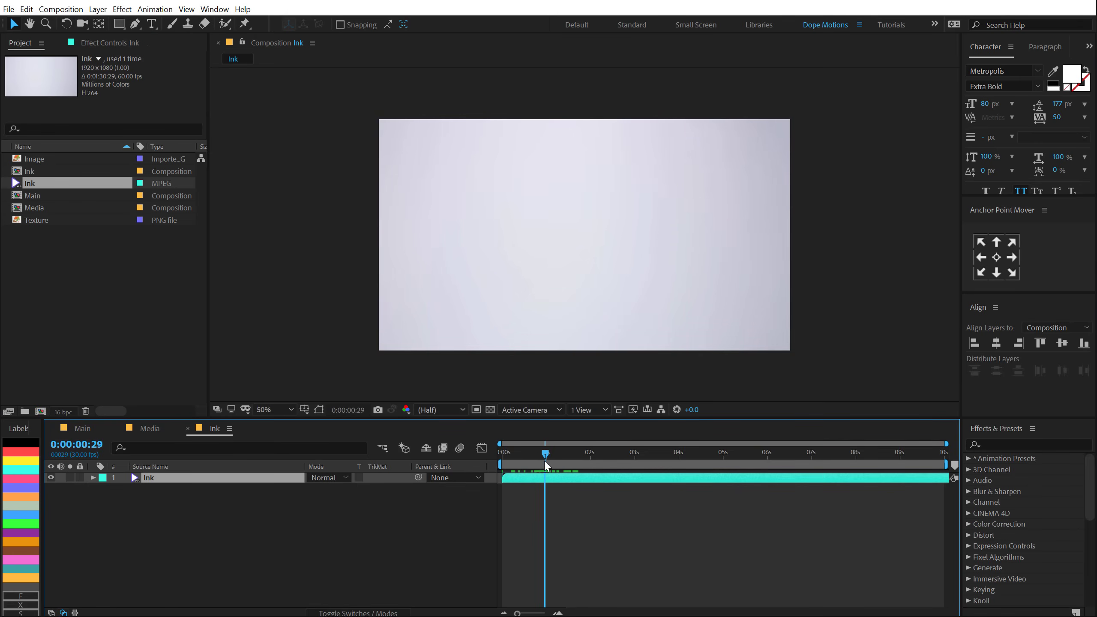
{"action": "key", "text": "alt+bracketleft"}
{"action": "key", "text": "alt+bracketleft"}
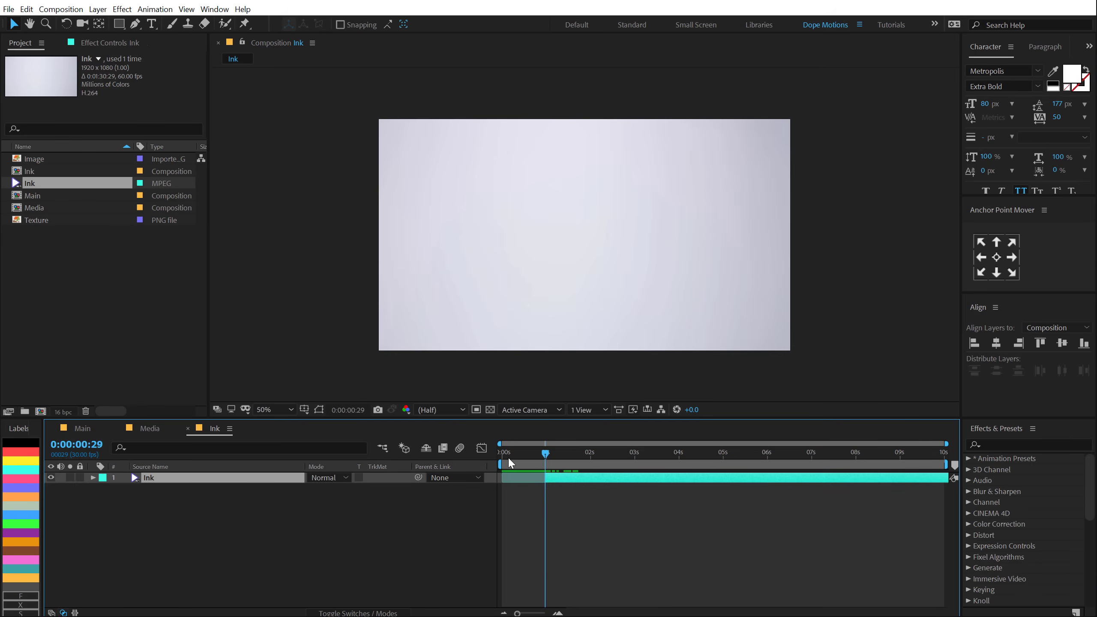
{"action": "key", "text": "Home"}
{"action": "left_click_drag", "start_coordinate": [572, 482], "coordinate": [540, 484]}
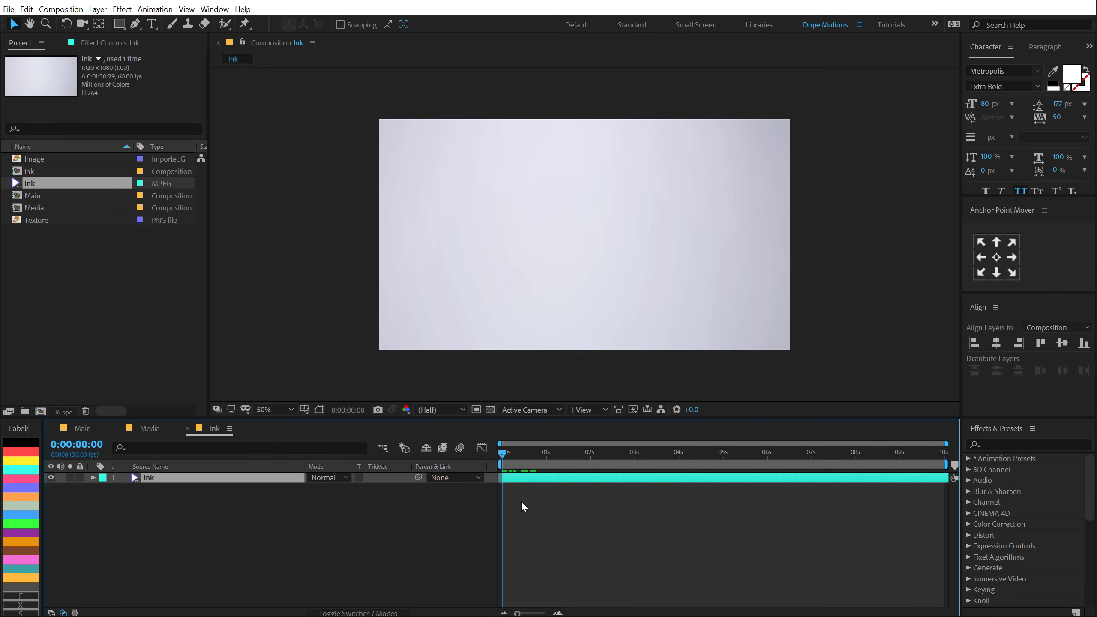
Step: Apply the Tritone effect to the Ink layer, with a frame around 0:00:04:08 showing the ink
{"action": "mouse_move", "coordinate": [512, 454]}
{"action": "left_mouse_down"}
{"action": "mouse_move", "coordinate": [780, 484]}
{"action": "mouse_move", "coordinate": [691, 482]}
{"action": "left_mouse_up"}
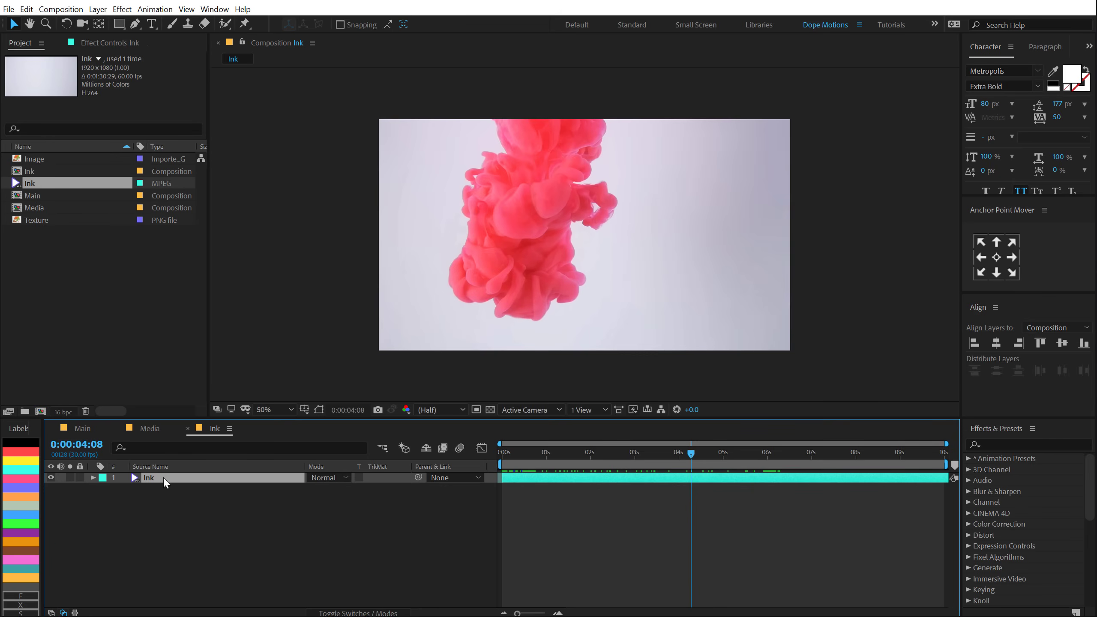
{"action": "left_click", "coordinate": [997, 444]}
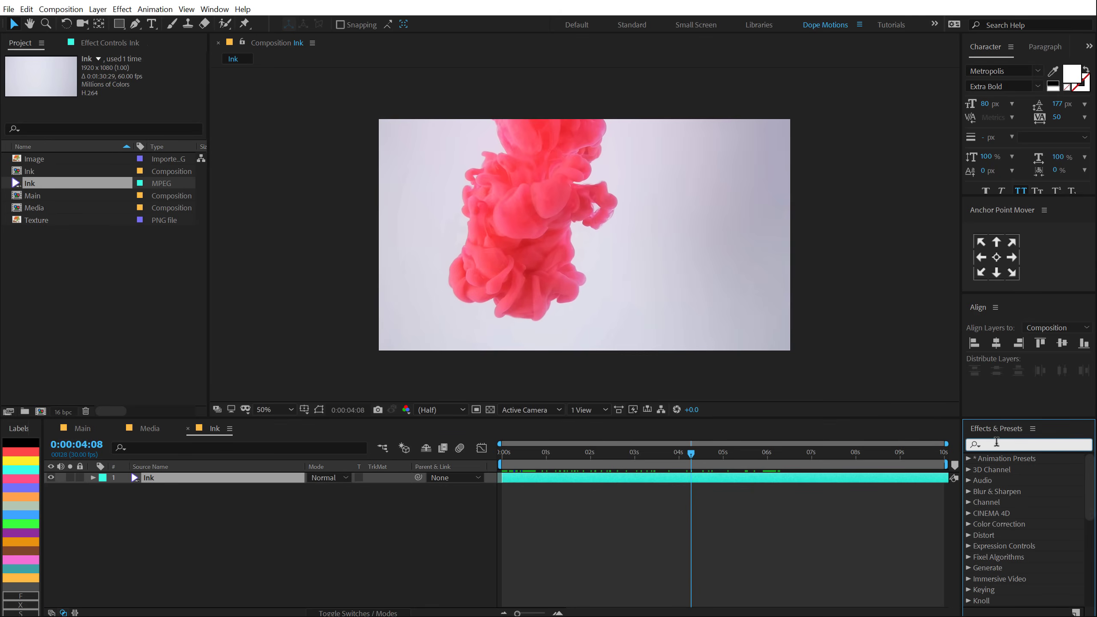
{"action": "type", "text": "tri"}
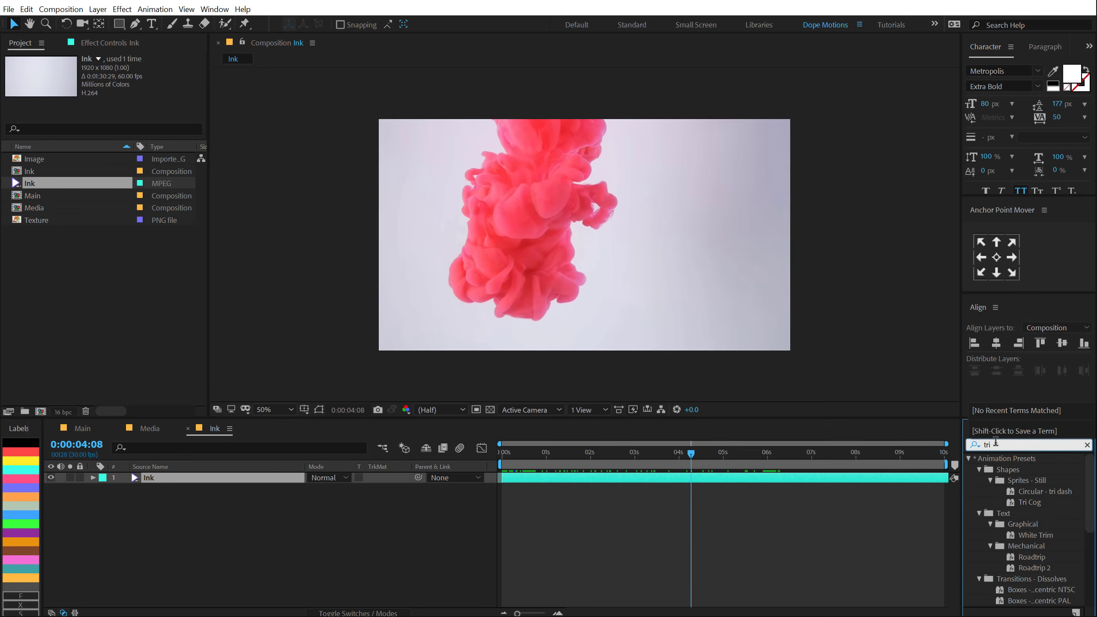
{"action": "type", "text": "t"}
{"action": "double_click", "coordinate": [1015, 469]}
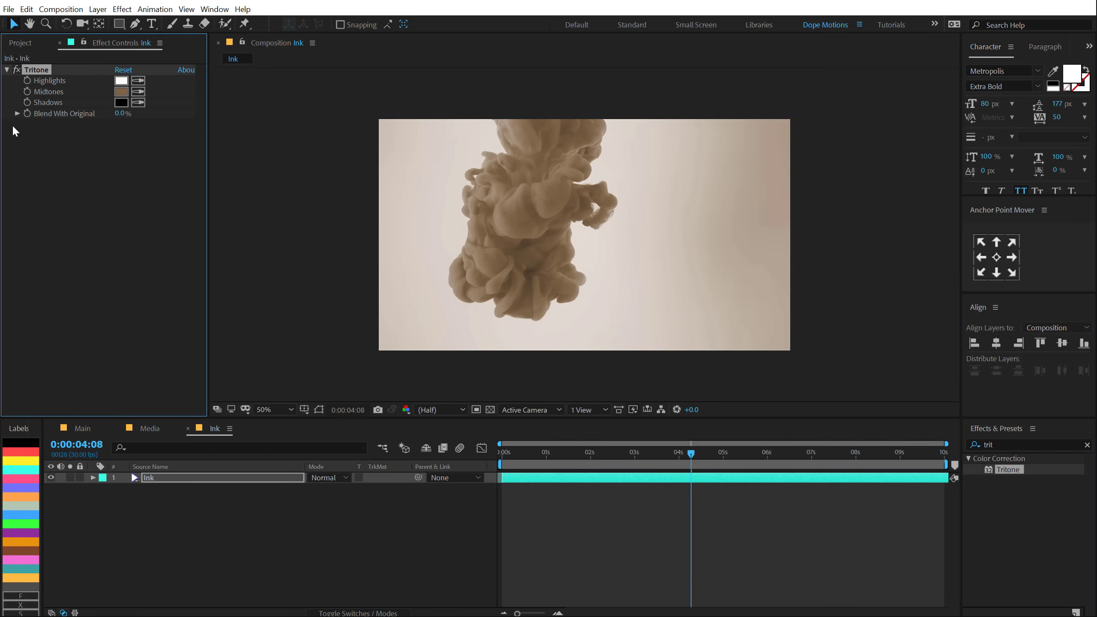
Step: Set the Tritone midtones to black by sampling the shadows colour, and play back the ink from about one second
{"action": "left_click", "coordinate": [139, 92]}
{"action": "left_click", "coordinate": [121, 102]}
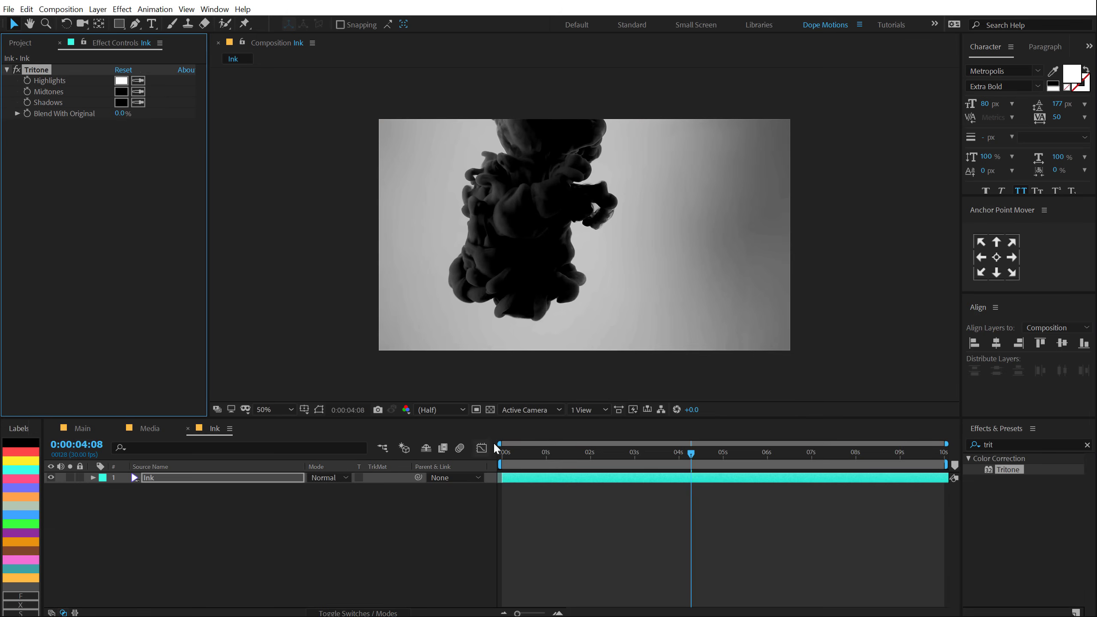
{"action": "mouse_move", "coordinate": [517, 462]}
{"action": "left_mouse_down"}
{"action": "mouse_move", "coordinate": [763, 461]}
{"action": "mouse_move", "coordinate": [500, 459]}
{"action": "mouse_move", "coordinate": [617, 461]}
{"action": "mouse_move", "coordinate": [547, 461]}
{"action": "left_mouse_up"}
{"action": "key", "text": "space"}
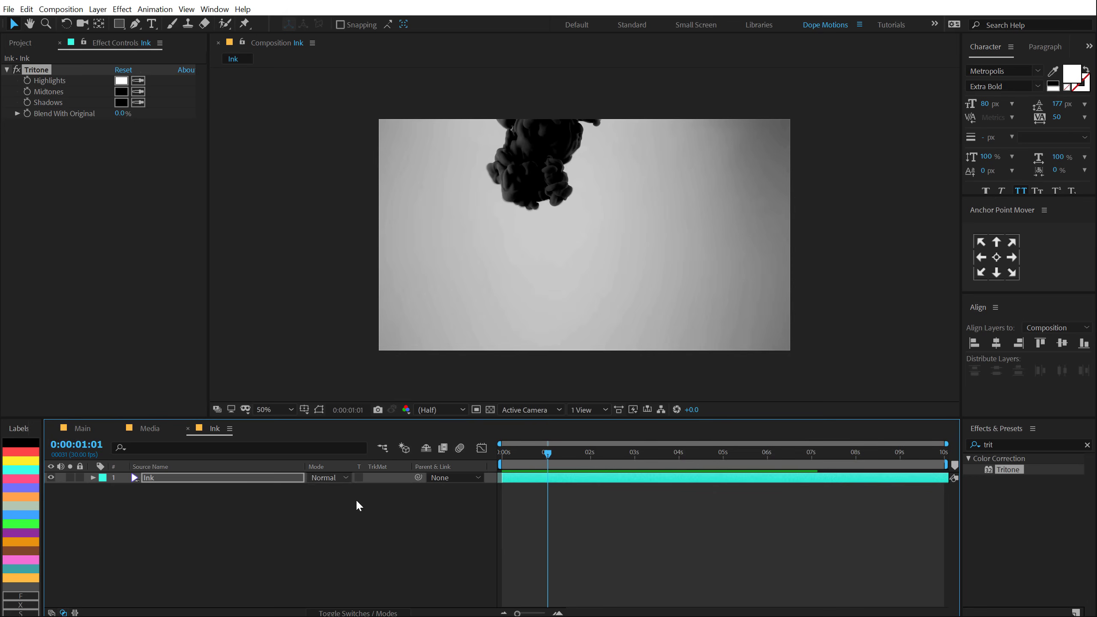
Step: Show the Stretch column in the timeline, set the Ink layer's stretch factor to 20%, and preview it from the start
{"action": "right_click", "coordinate": [492, 470]}
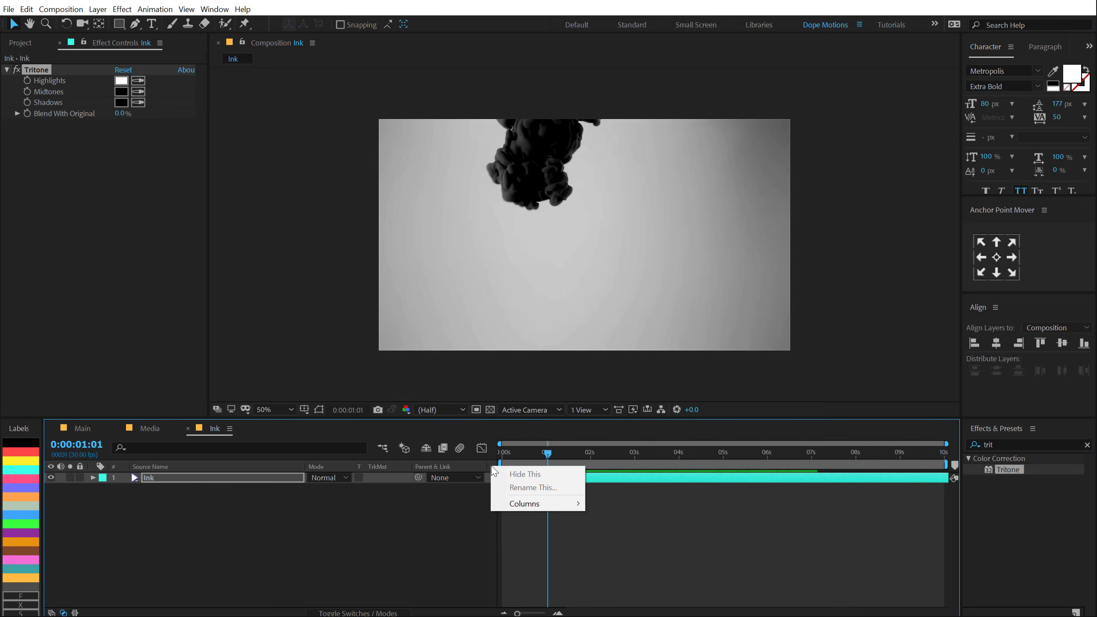
{"action": "mouse_move", "coordinate": [539, 504]}
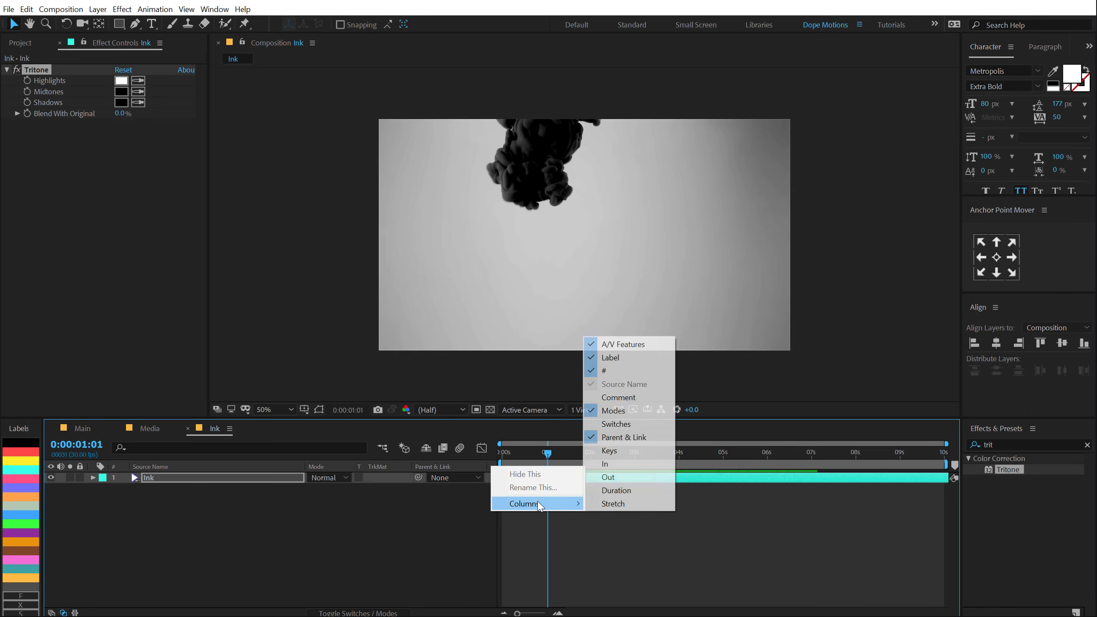
{"action": "left_click", "coordinate": [627, 507]}
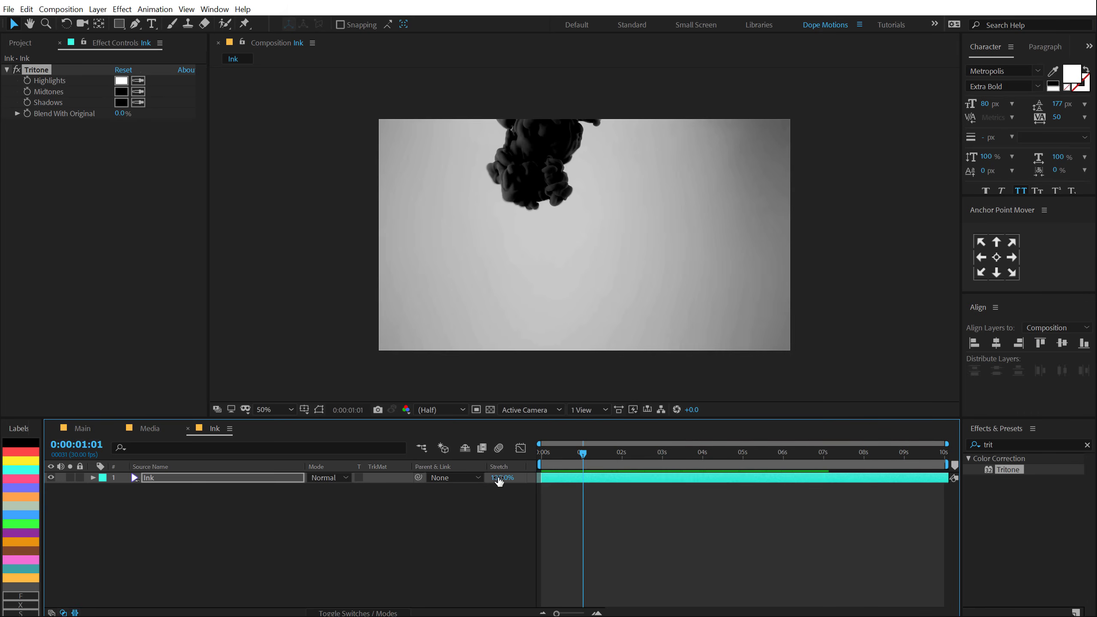
{"action": "left_click", "coordinate": [501, 478]}
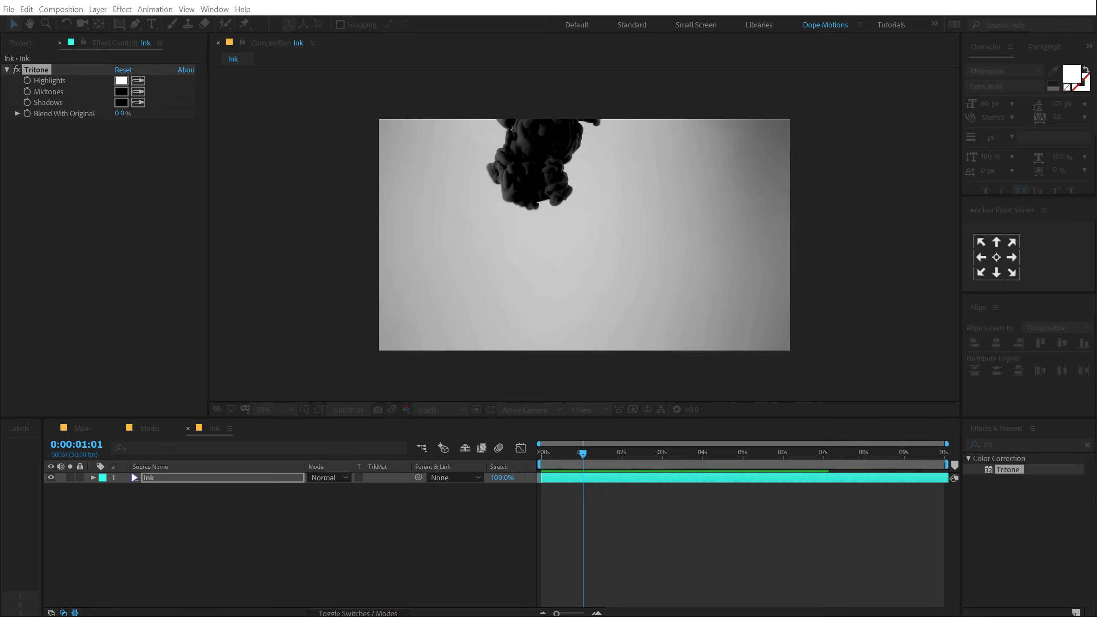
{"action": "type", "text": "20"}
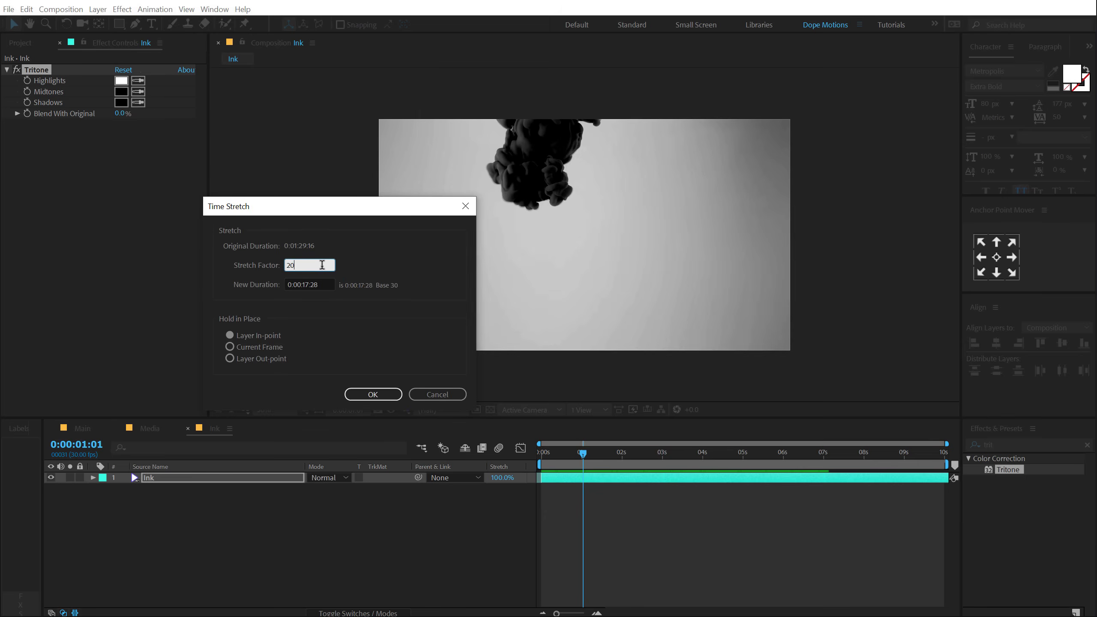
{"action": "left_click", "coordinate": [368, 394]}
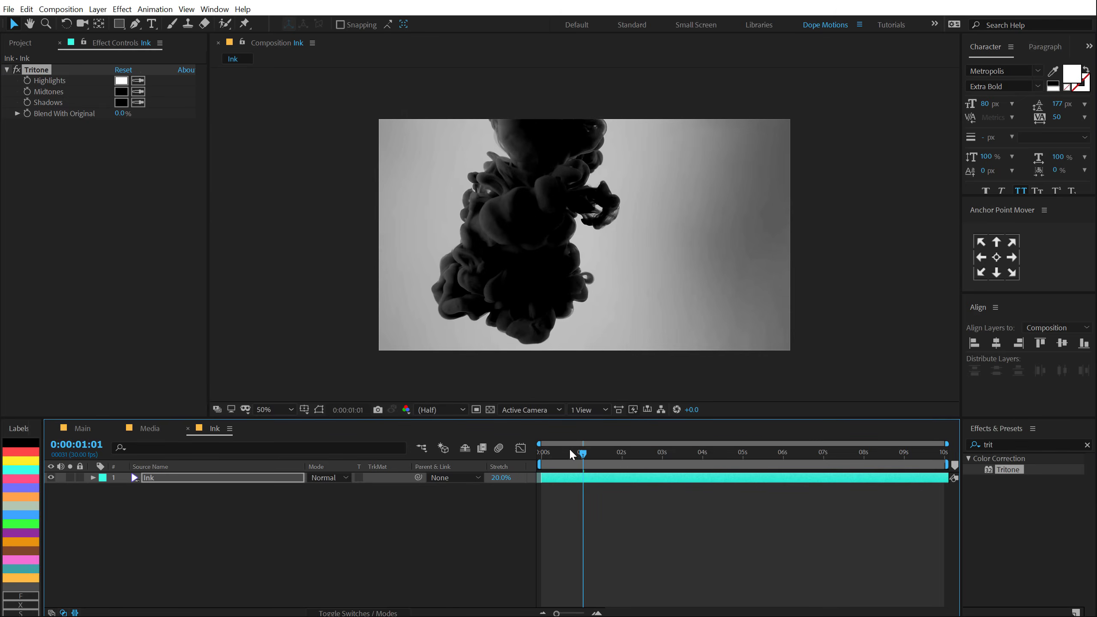
{"action": "left_click_drag", "start_coordinate": [582, 454], "coordinate": [543, 462]}
{"action": "key", "text": "space"}
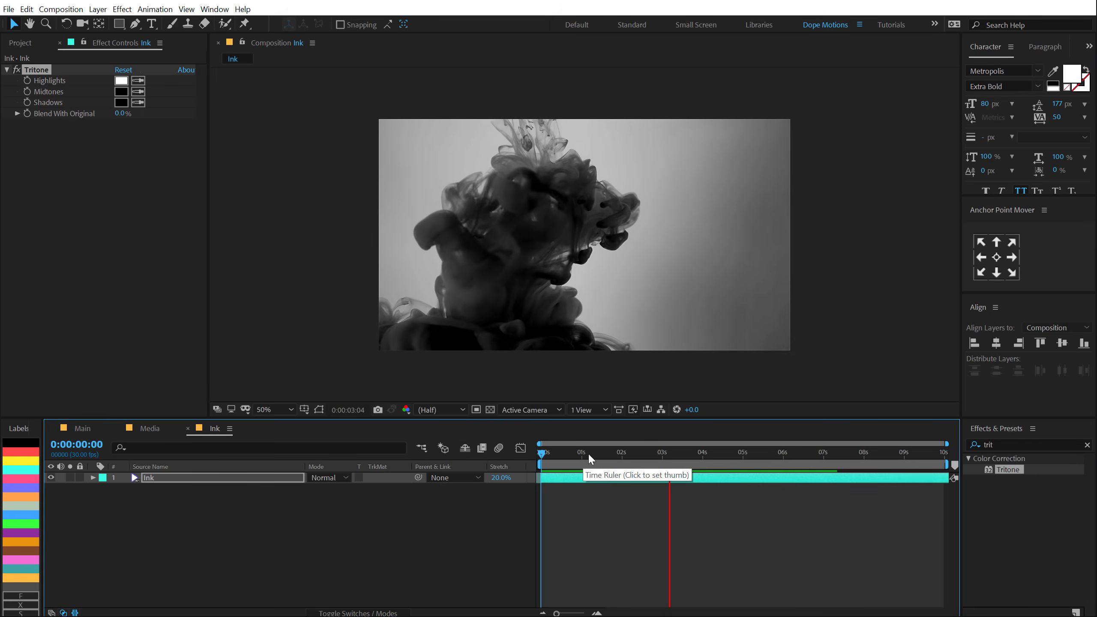
Step: Split the Ink layer at 0:00:01:00
{"action": "left_click", "coordinate": [577, 461]}
{"action": "left_click_drag", "start_coordinate": [579, 461], "coordinate": [582, 462]}
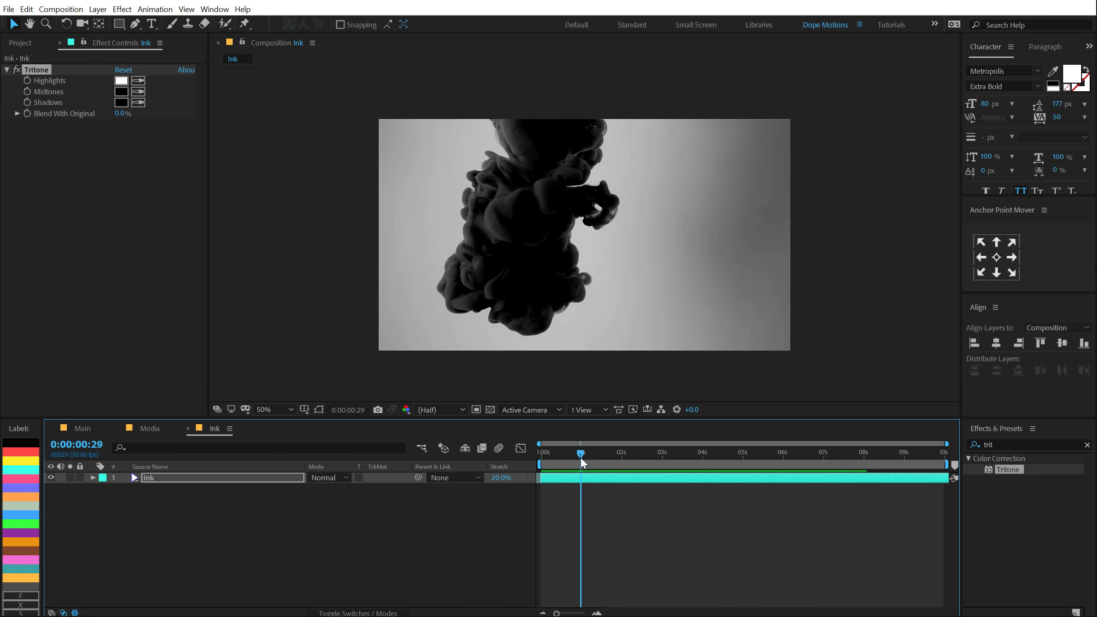
{"action": "left_click", "coordinate": [581, 456]}
{"action": "left_click", "coordinate": [565, 483]}
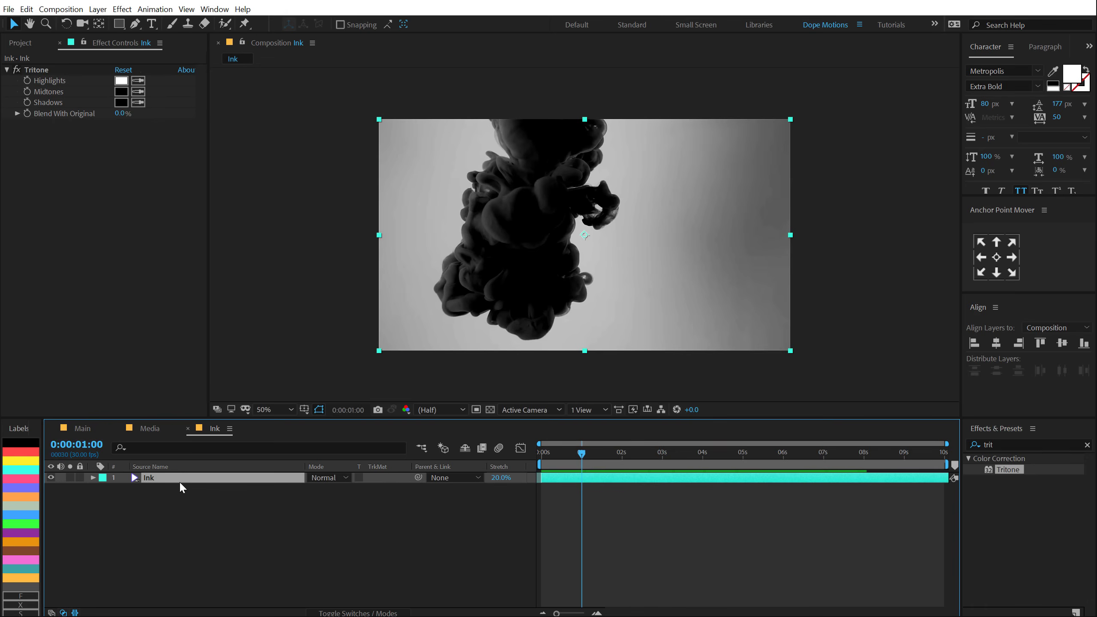
{"action": "left_click", "coordinate": [26, 9]}
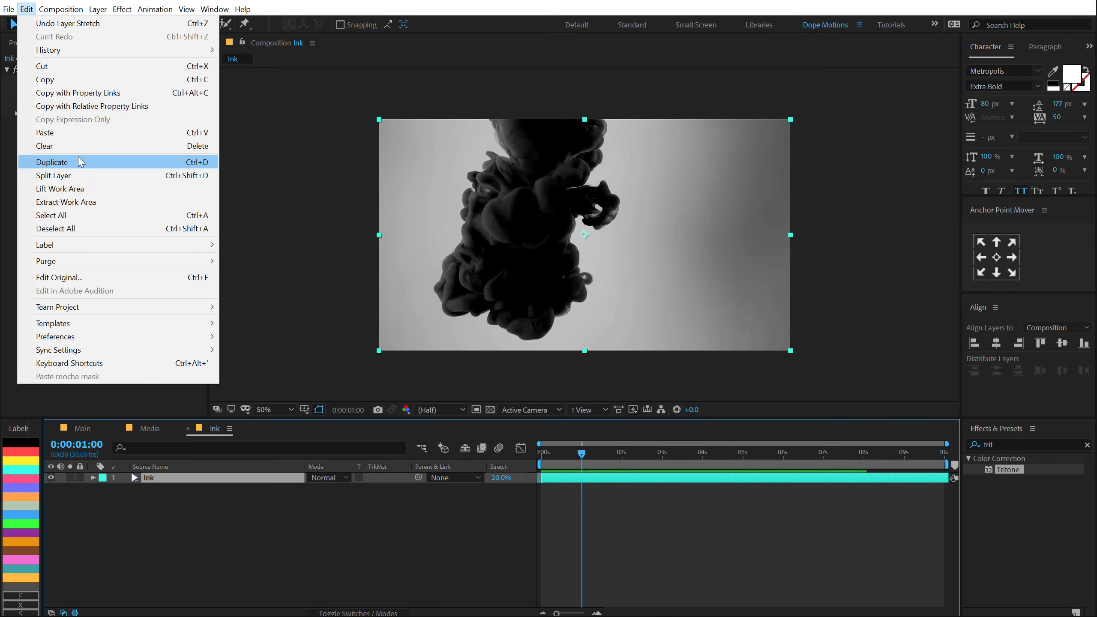
{"action": "left_click", "coordinate": [53, 175]}
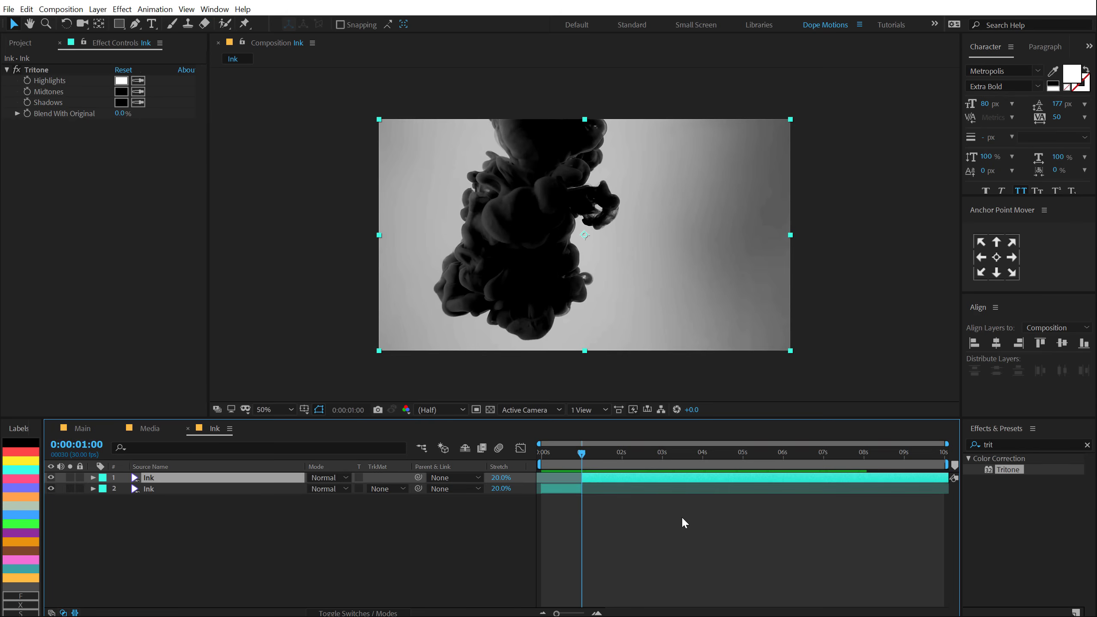
Step: Set the stretch factor of the Ink segment after the split to 100% and preview the speed change from the start
{"action": "left_click", "coordinate": [501, 478]}
{"action": "type", "text": "100"}
{"action": "left_click", "coordinate": [367, 394]}
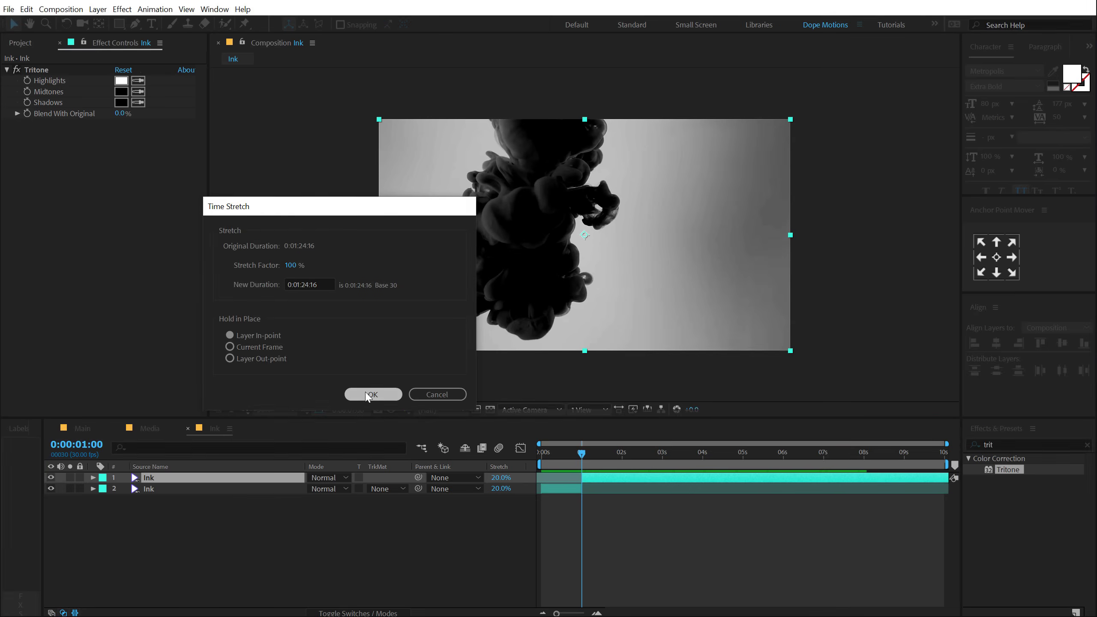
{"action": "key", "text": "Home"}
{"action": "key", "text": "space"}
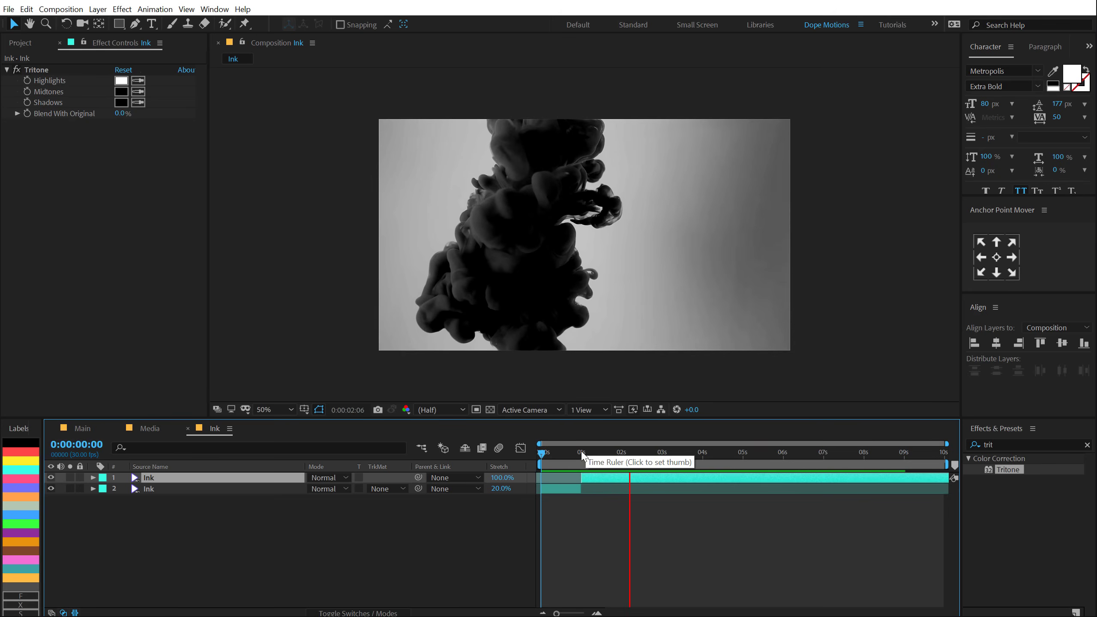
{"action": "key", "text": "space"}
{"action": "key", "text": "space"}
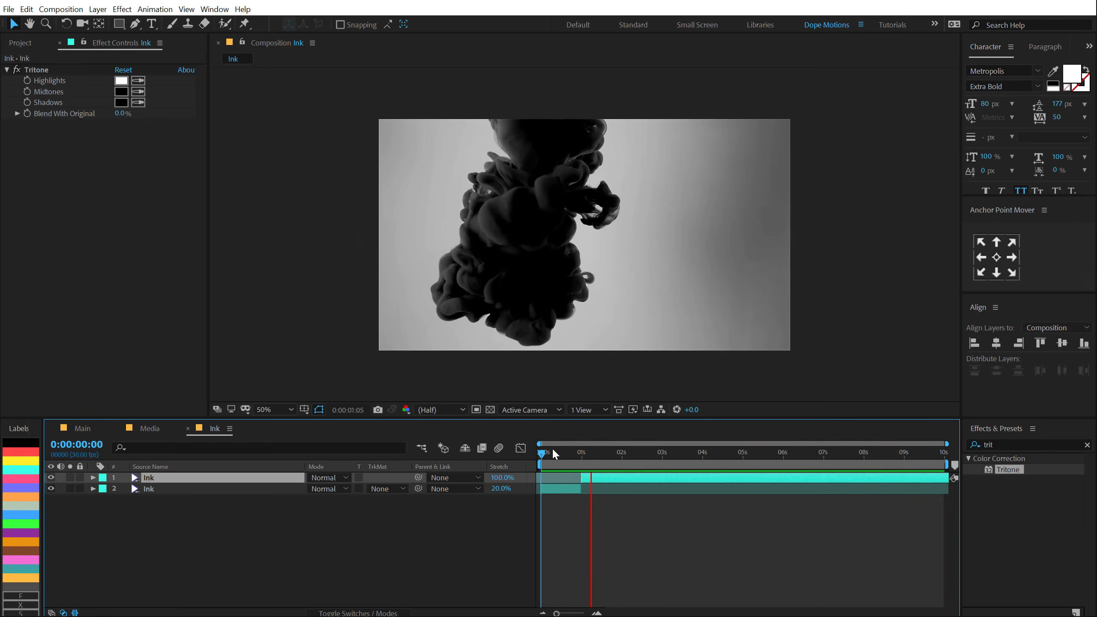
{"action": "key", "text": "space"}
{"action": "left_click_drag", "start_coordinate": [628, 453], "coordinate": [676, 458]}
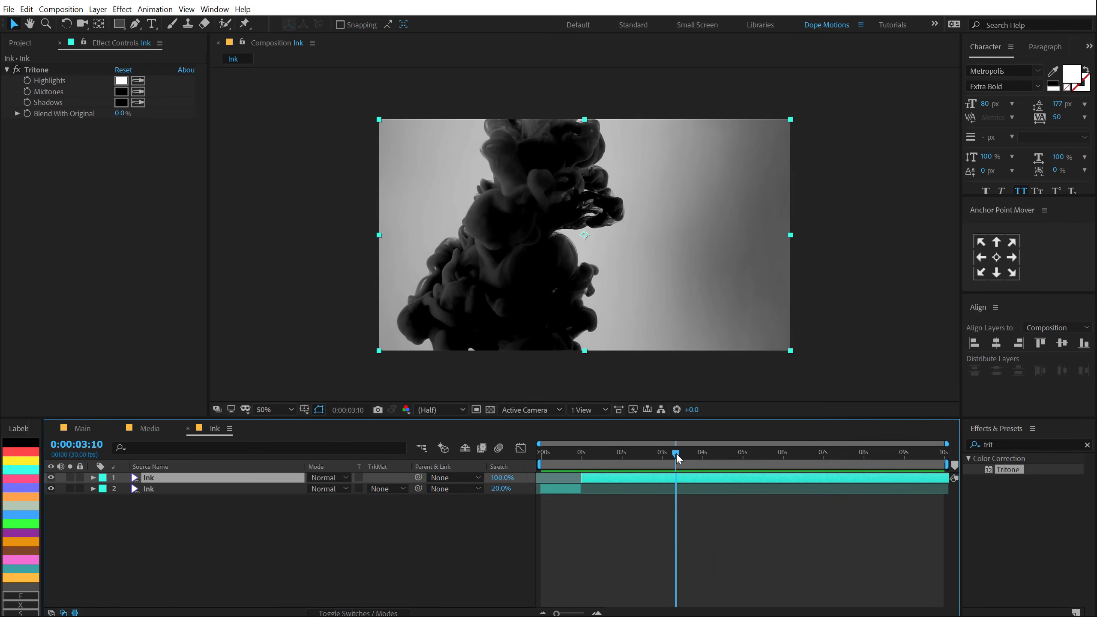
Step: Create a white 1920 x 1080 px solid named BG in the Main composition
{"action": "left_click", "coordinate": [95, 429]}
{"action": "left_click", "coordinate": [19, 43]}
{"action": "left_click", "coordinate": [85, 253]}
{"action": "left_click", "coordinate": [96, 572]}
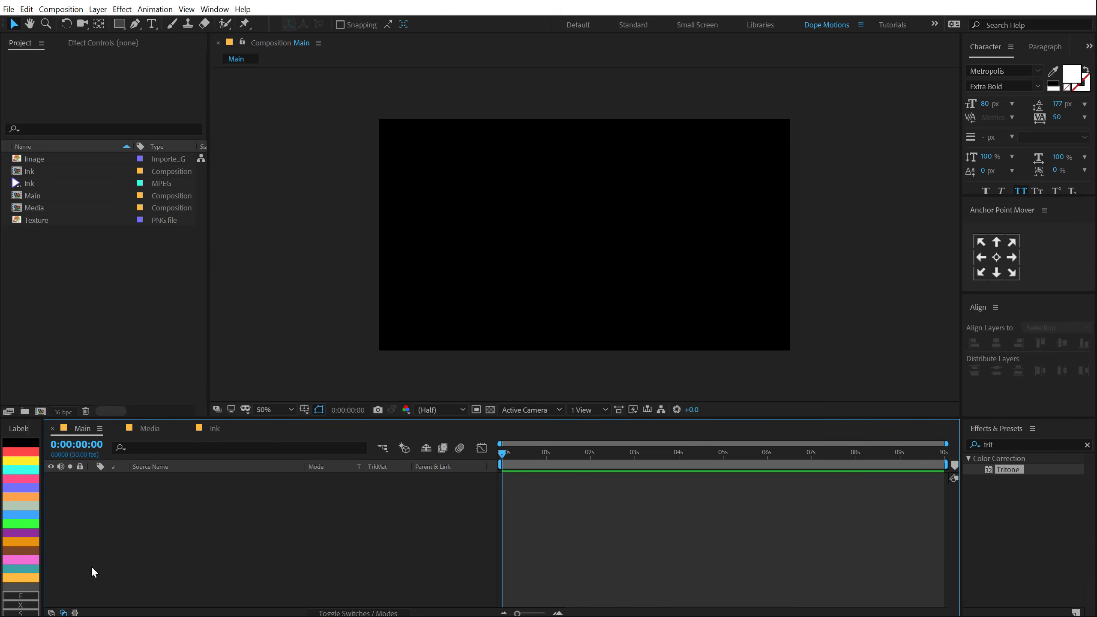
{"action": "key", "text": "ctrl+y"}
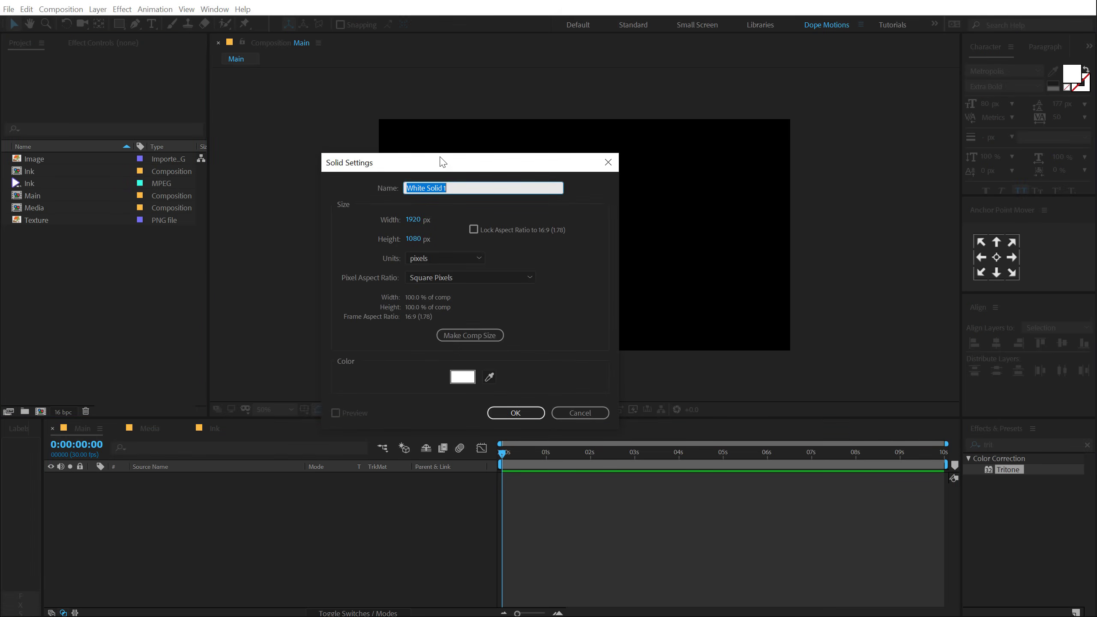
{"action": "type", "text": "BG"}
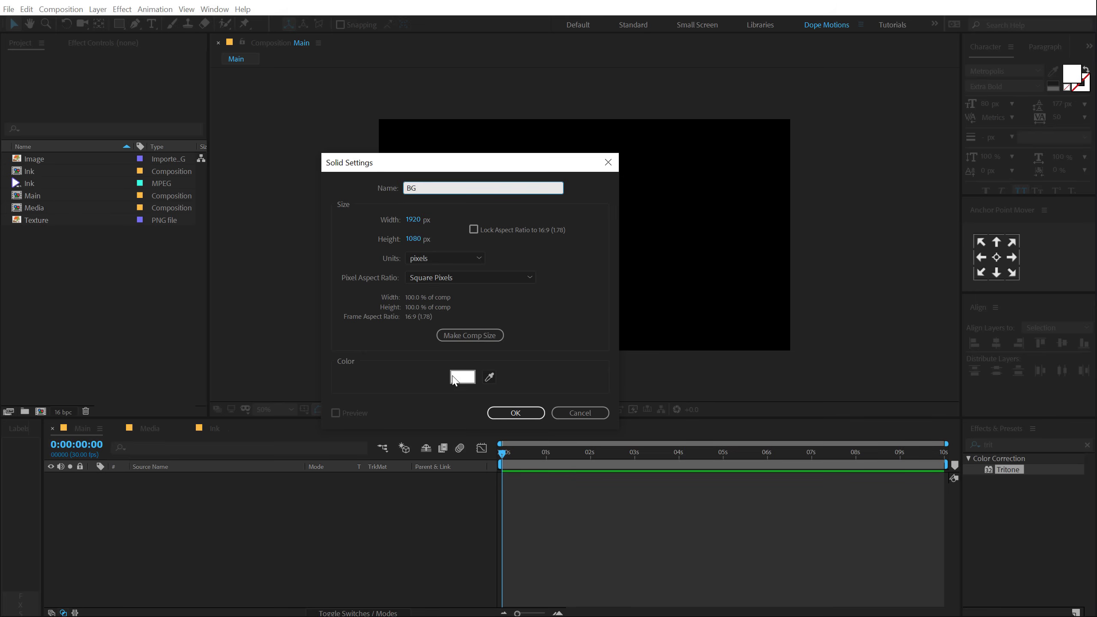
{"action": "left_click", "coordinate": [522, 414]}
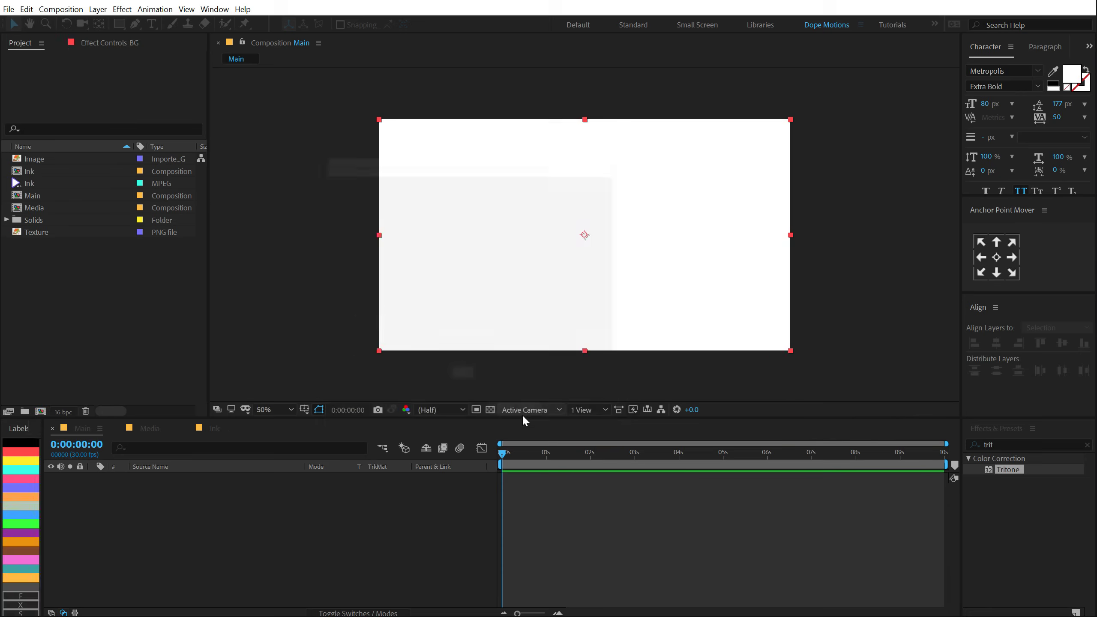
Step: Add the Media composition above BG in Main, and place the Ink composition on top of it
{"action": "left_click", "coordinate": [89, 274]}
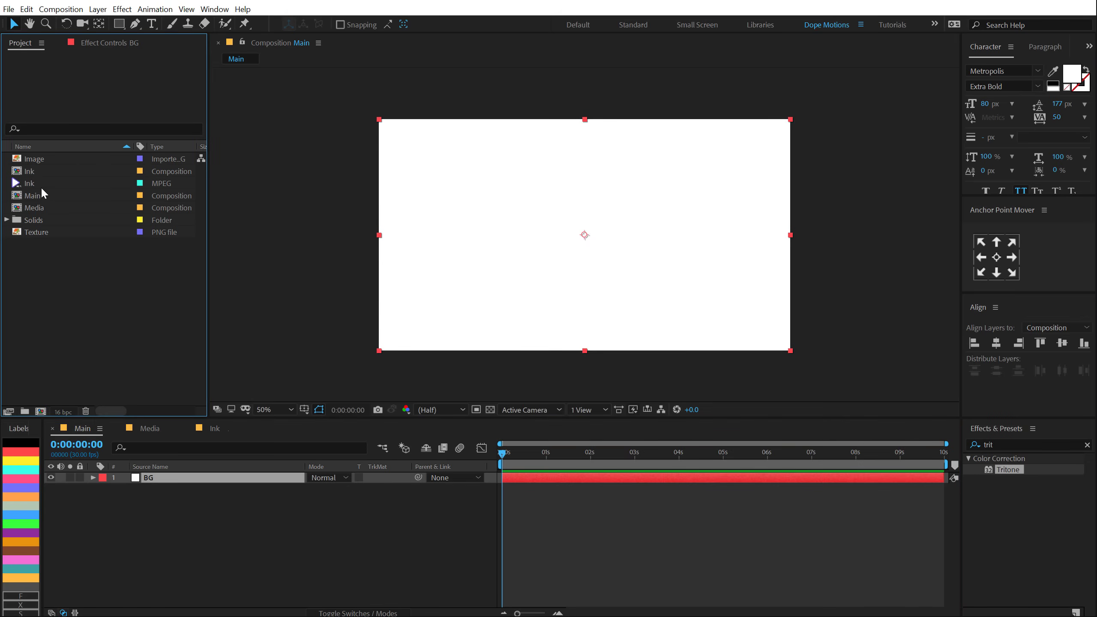
{"action": "left_click_drag", "start_coordinate": [36, 205], "coordinate": [155, 480]}
{"action": "mouse_move", "coordinate": [29, 174]}
{"action": "left_mouse_down"}
{"action": "mouse_move", "coordinate": [182, 409]}
{"action": "mouse_move", "coordinate": [164, 477]}
{"action": "left_mouse_up"}
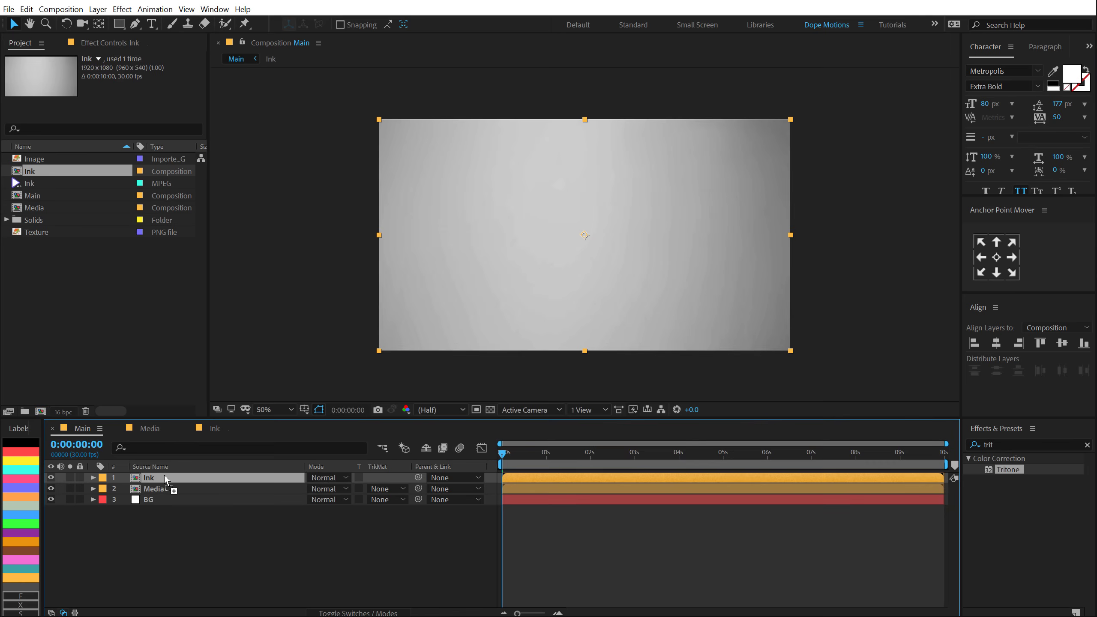
Step: Move the time to 0:00:00:28 and set the Media layer's track matte to Luma Inverted, using the Ink layer
{"action": "mouse_move", "coordinate": [501, 452]}
{"action": "left_mouse_down"}
{"action": "mouse_move", "coordinate": [544, 457]}
{"action": "mouse_move", "coordinate": [545, 471]}
{"action": "left_mouse_up"}
{"action": "left_click", "coordinate": [345, 542]}
{"action": "left_click", "coordinate": [163, 490]}
{"action": "left_click", "coordinate": [369, 488]}
{"action": "left_click", "coordinate": [393, 556]}
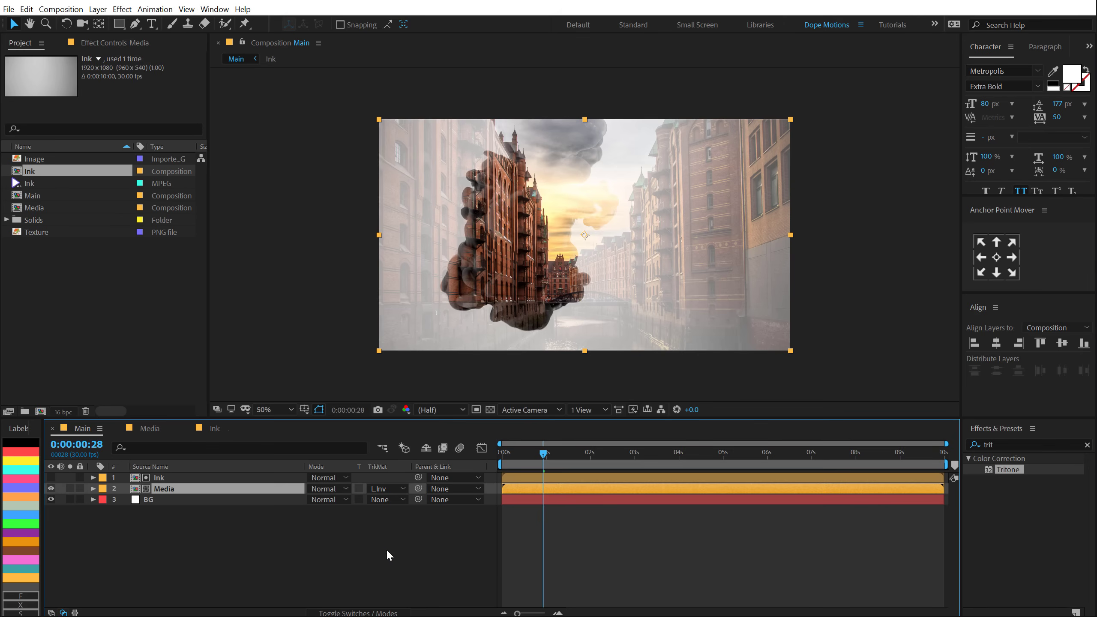
{"action": "left_click", "coordinate": [355, 556]}
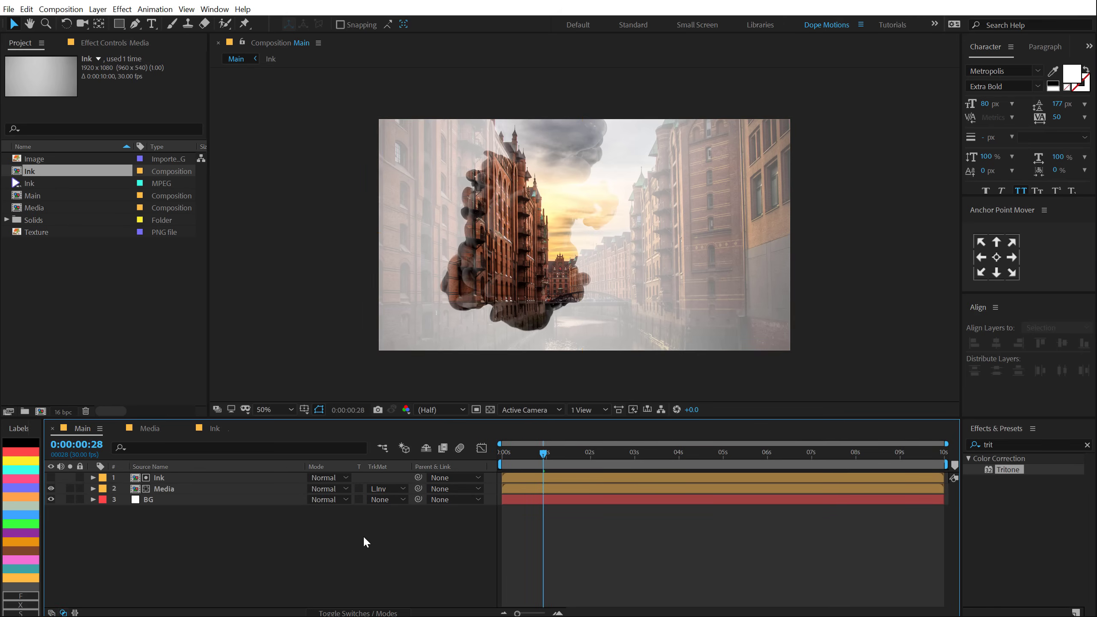
Step: Hide the Parent & Link column, give the timeline more width, and preview the reveal from the start
{"action": "right_click", "coordinate": [450, 468]}
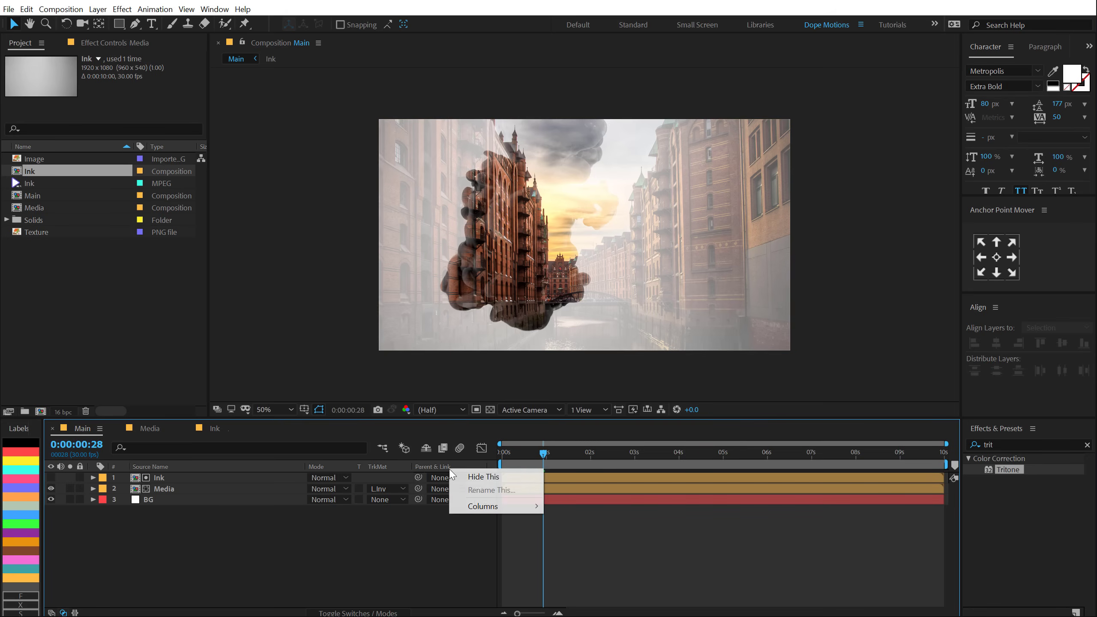
{"action": "left_click", "coordinate": [480, 476]}
{"action": "left_click_drag", "start_coordinate": [455, 451], "coordinate": [384, 451]}
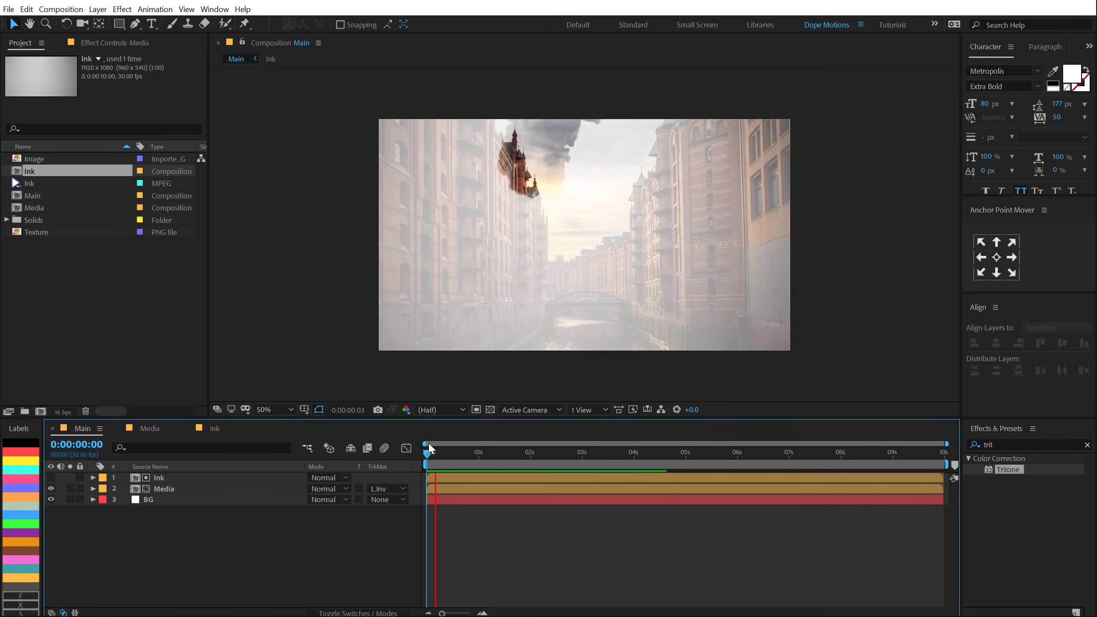
Step: At 0:00:02:20, apply the Find Edges effect to the Media layer and turn on its Invert option
{"action": "left_click_drag", "start_coordinate": [528, 460], "coordinate": [565, 480]}
{"action": "left_click", "coordinate": [165, 491]}
{"action": "key", "text": "slash"}
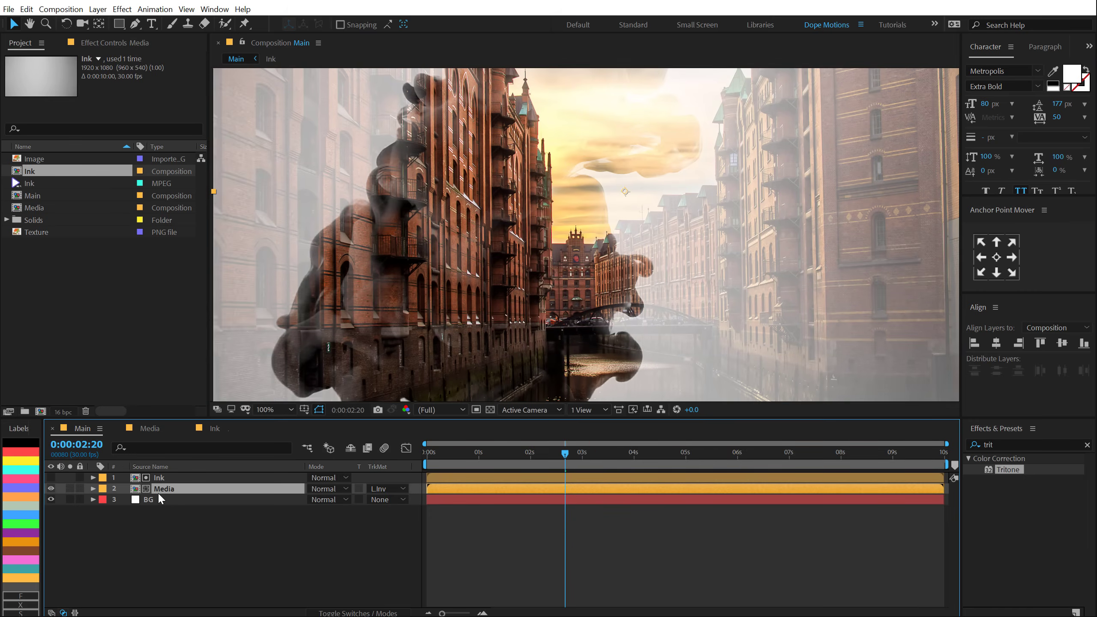
{"action": "left_click", "coordinate": [1028, 457]}
{"action": "key", "text": "ctrl+f"}
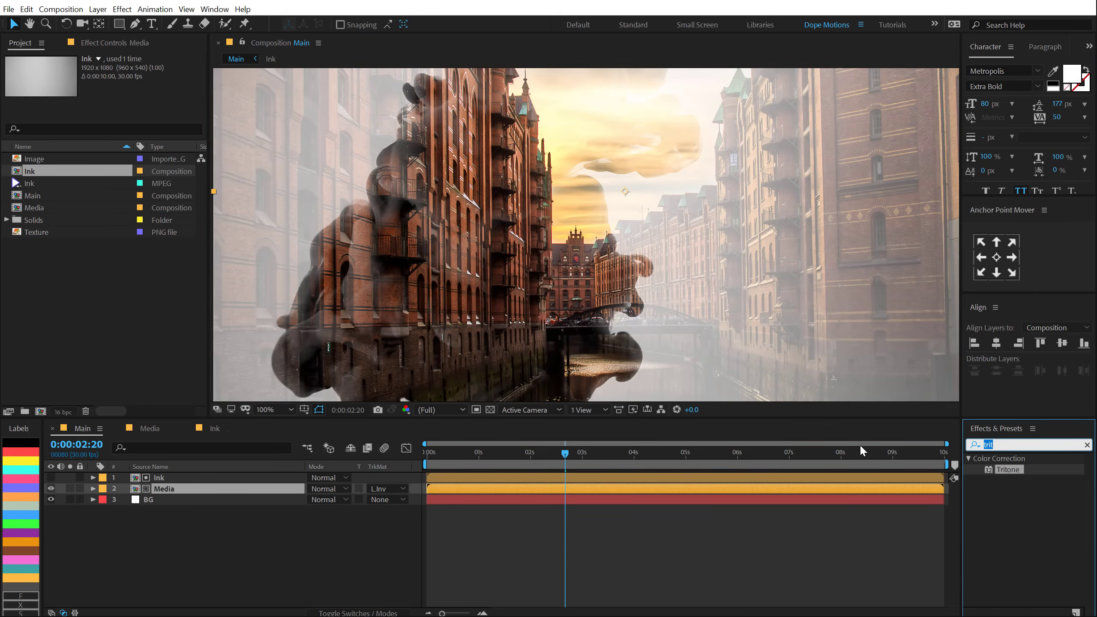
{"action": "type", "text": "find"}
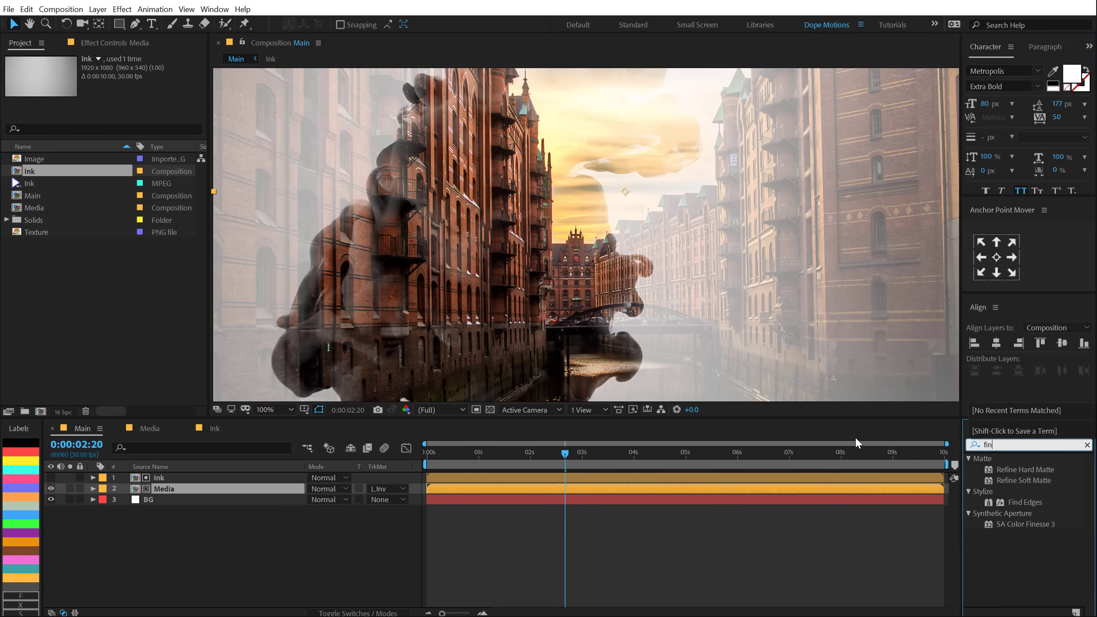
{"action": "double_click", "coordinate": [1023, 468]}
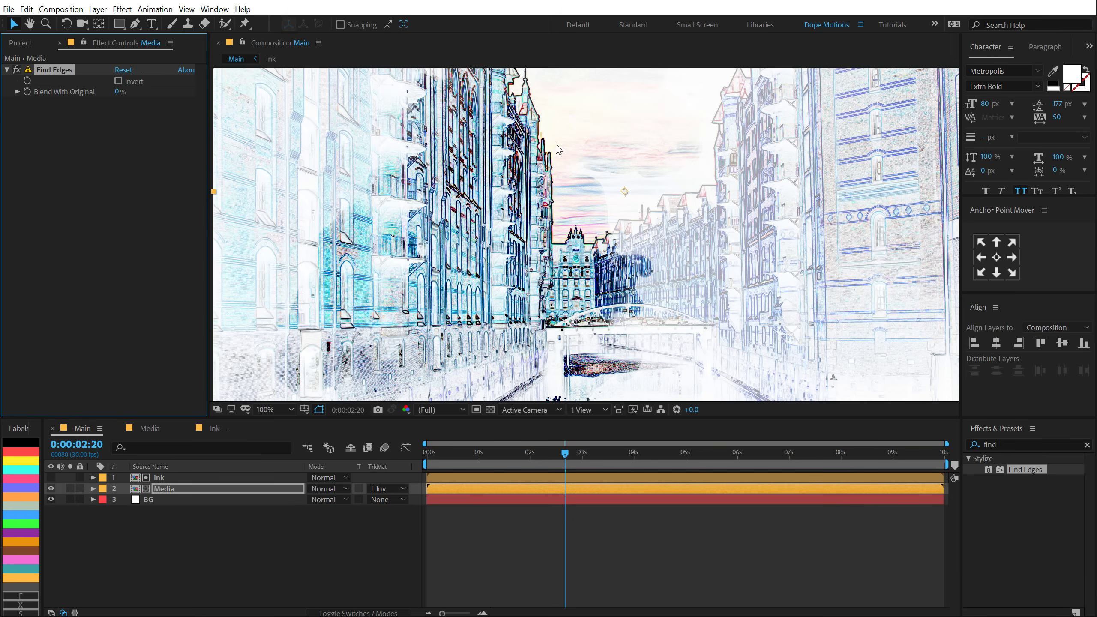
{"action": "left_click", "coordinate": [118, 81]}
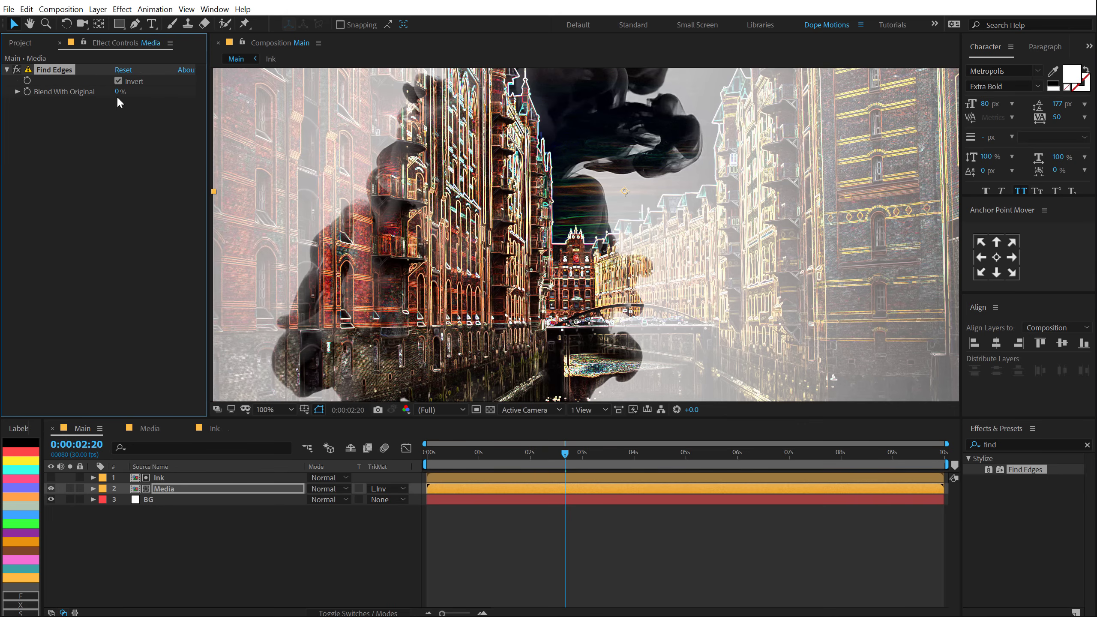
Step: Set the Find Edges Blend With Original to 90%
{"action": "left_click_drag", "start_coordinate": [118, 96], "coordinate": [183, 93]}
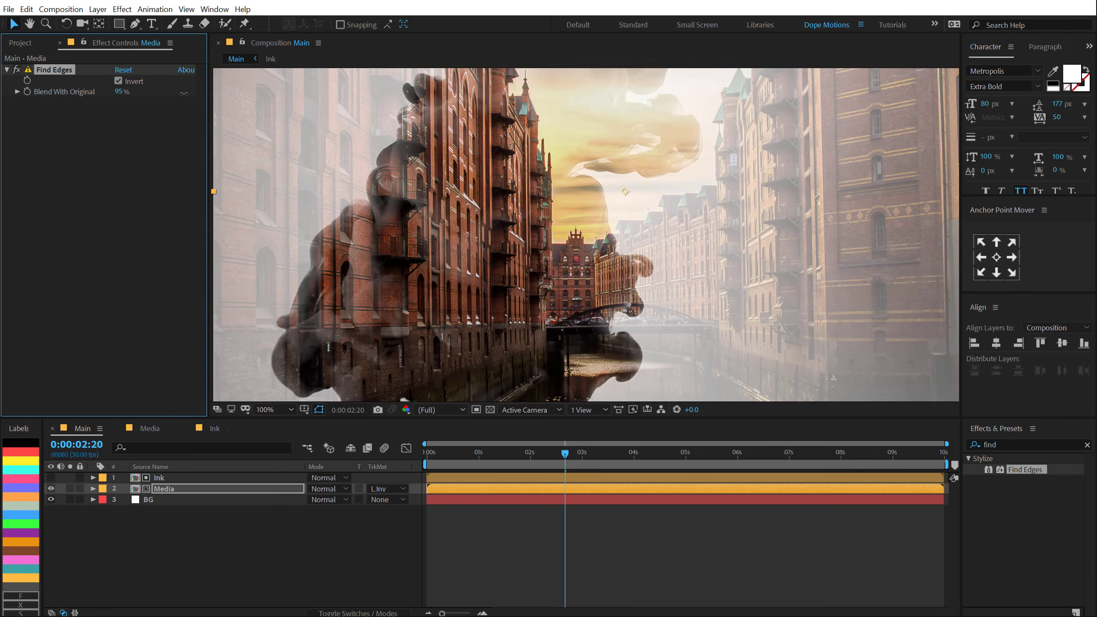
{"action": "left_click", "coordinate": [120, 93]}
{"action": "type", "text": "93"}
{"action": "key", "text": "Return"}
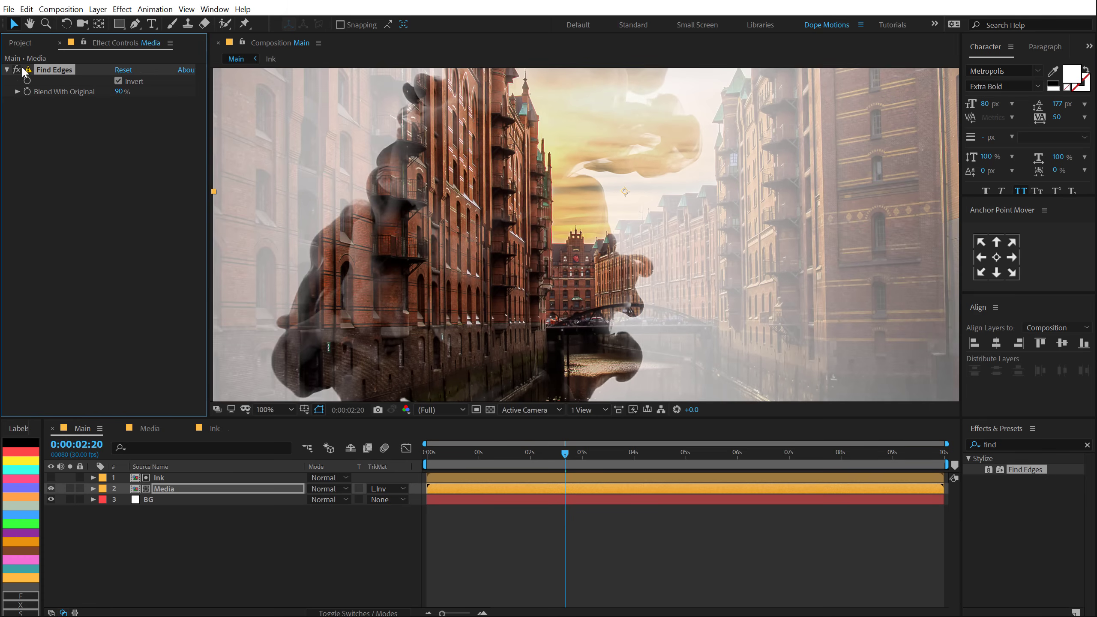
Step: Compare the image with Find Edges off and on, and set its Blend With Original to 85%
{"action": "left_click", "coordinate": [16, 70]}
{"action": "left_click", "coordinate": [16, 69]}
{"action": "left_click", "coordinate": [17, 69]}
{"action": "left_click", "coordinate": [16, 69]}
{"action": "left_click", "coordinate": [16, 70]}
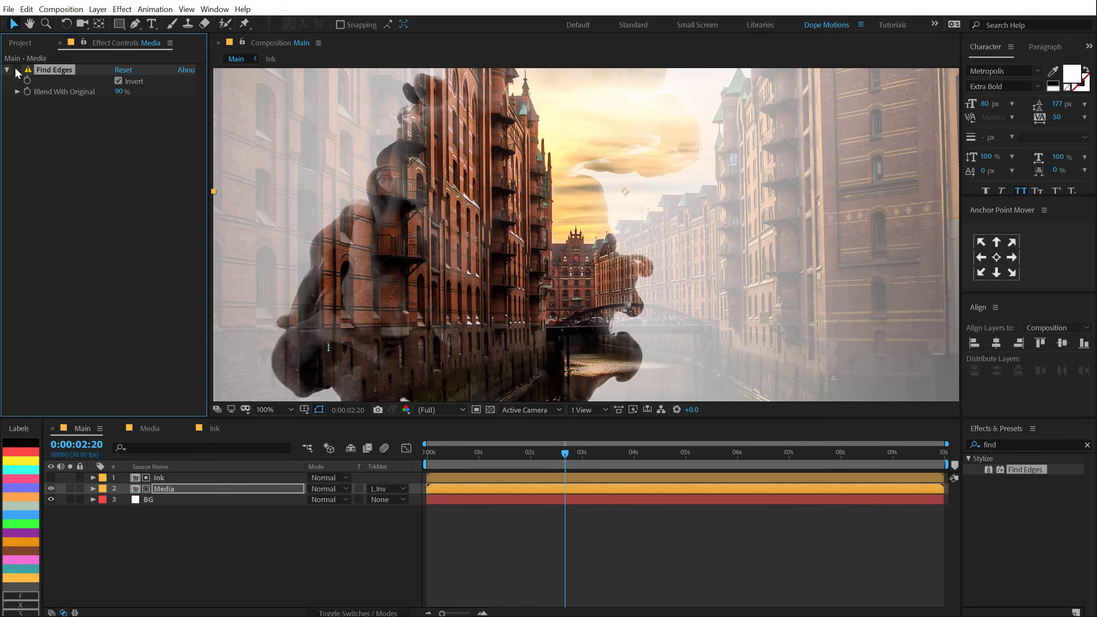
{"action": "left_click", "coordinate": [16, 70]}
{"action": "left_click", "coordinate": [119, 93]}
{"action": "key", "text": "Return"}
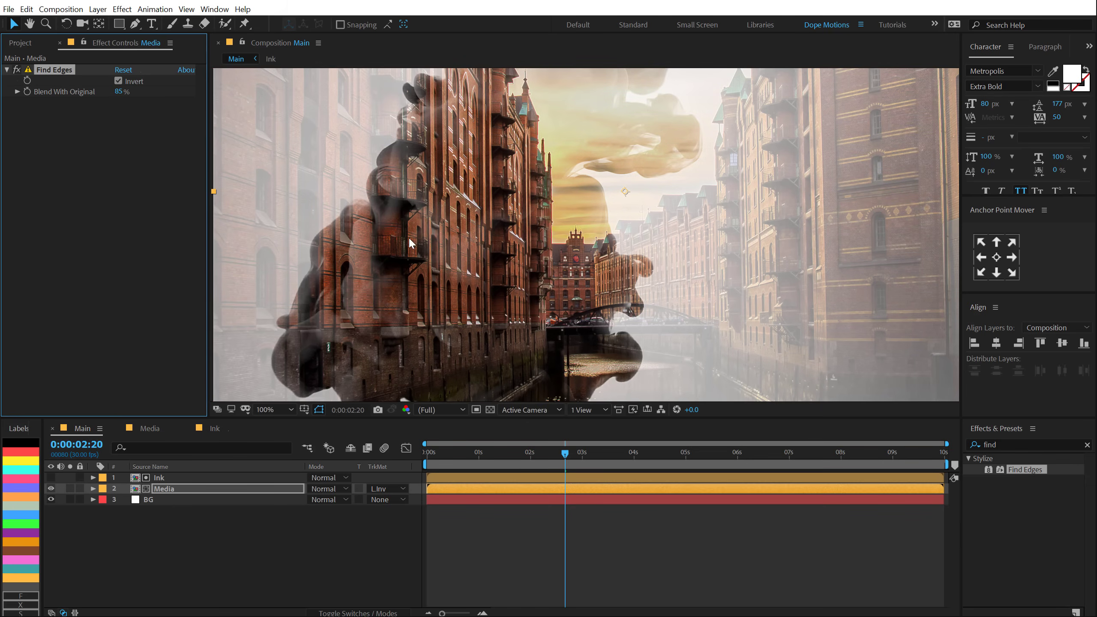
Step: Apply the Curves effect to the Media layer and shape its RGB curve into a slight S for more contrast
{"action": "left_click", "coordinate": [993, 445]}
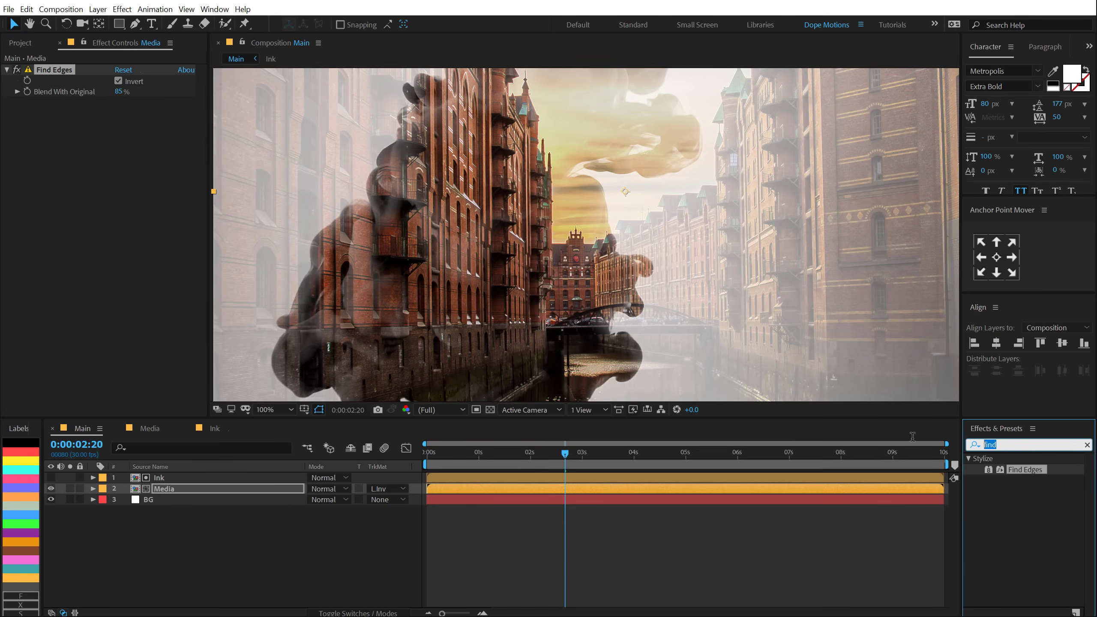
{"action": "type", "text": "curc"}
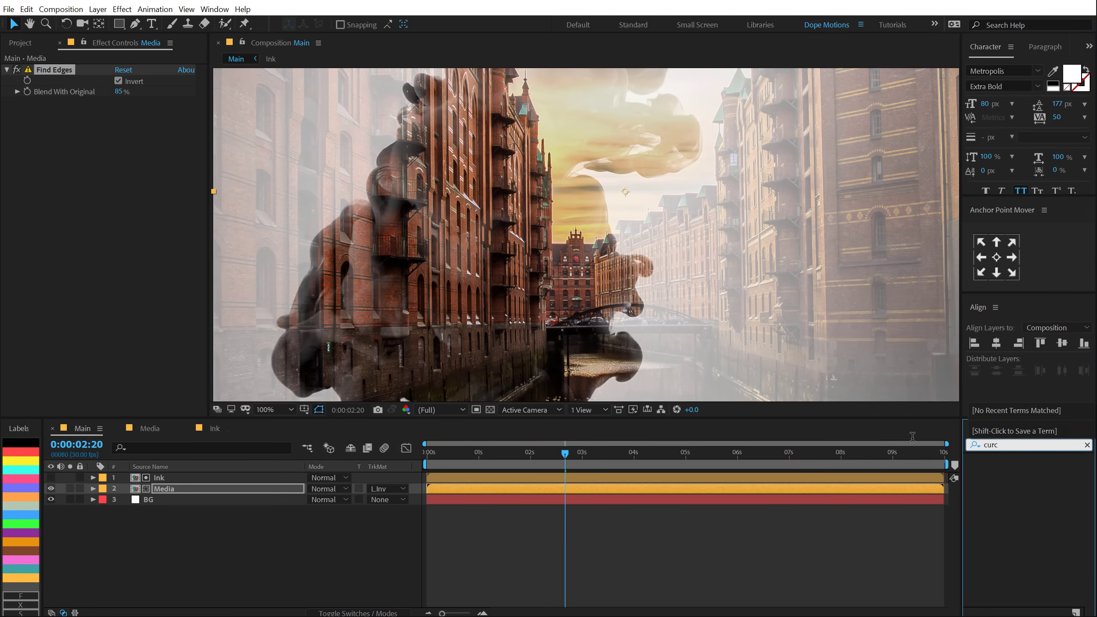
{"action": "key", "text": "BackSpace"}
{"action": "type", "text": "v"}
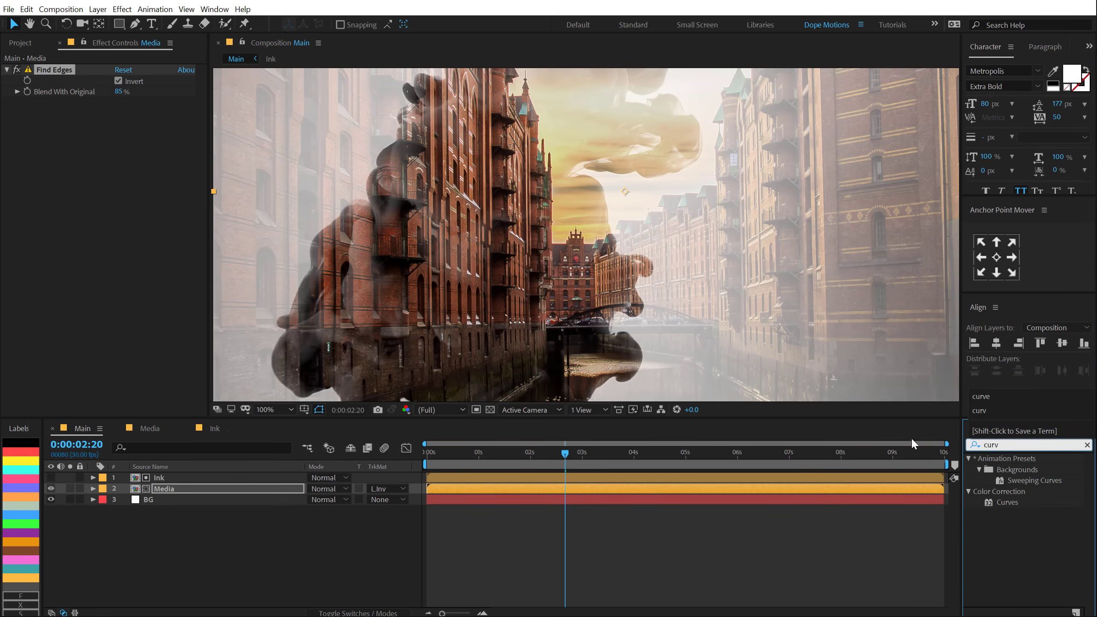
{"action": "double_click", "coordinate": [1004, 502]}
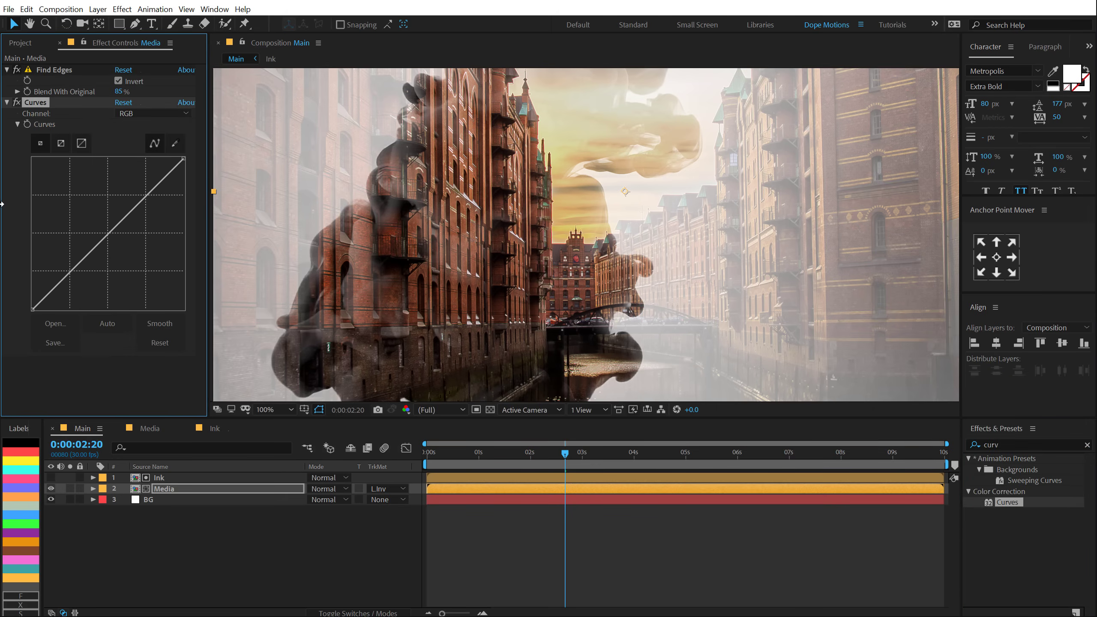
{"action": "left_click", "coordinate": [71, 273]}
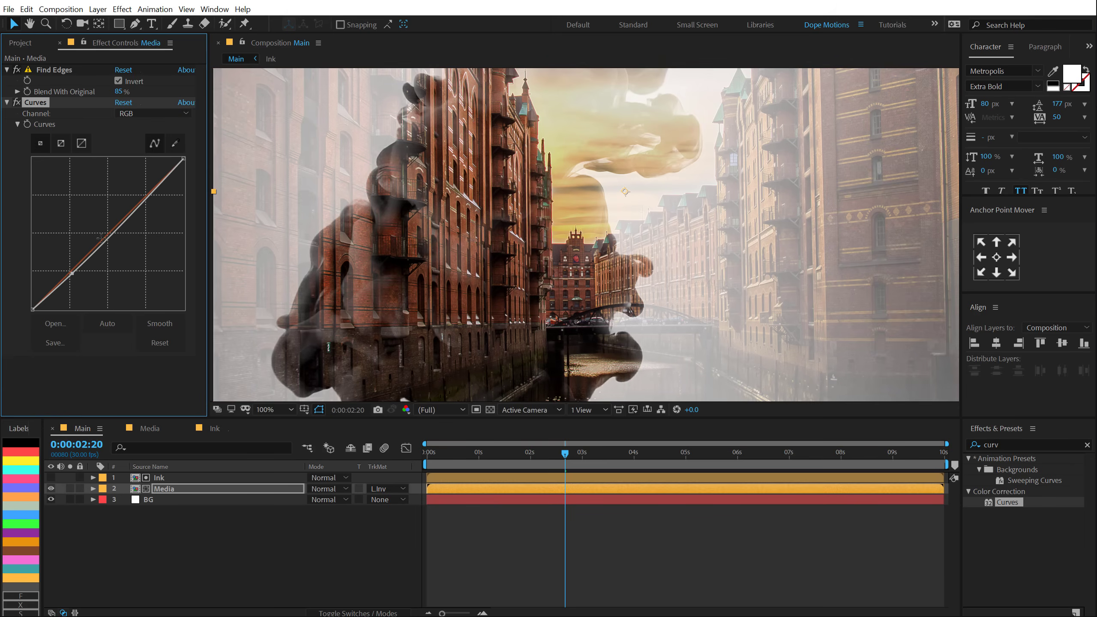
{"action": "left_click_drag", "start_coordinate": [147, 199], "coordinate": [141, 194]}
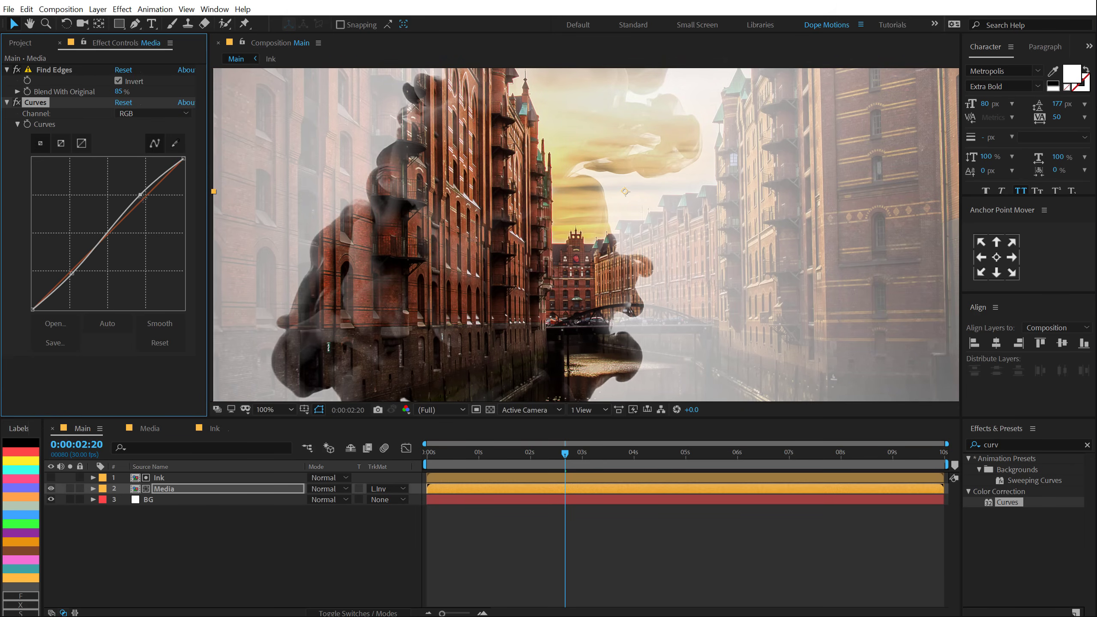
Step: Lift the black point and slightly raise the highlights of the Blue curve, and check the Curves result on the image
{"action": "left_click", "coordinate": [157, 114]}
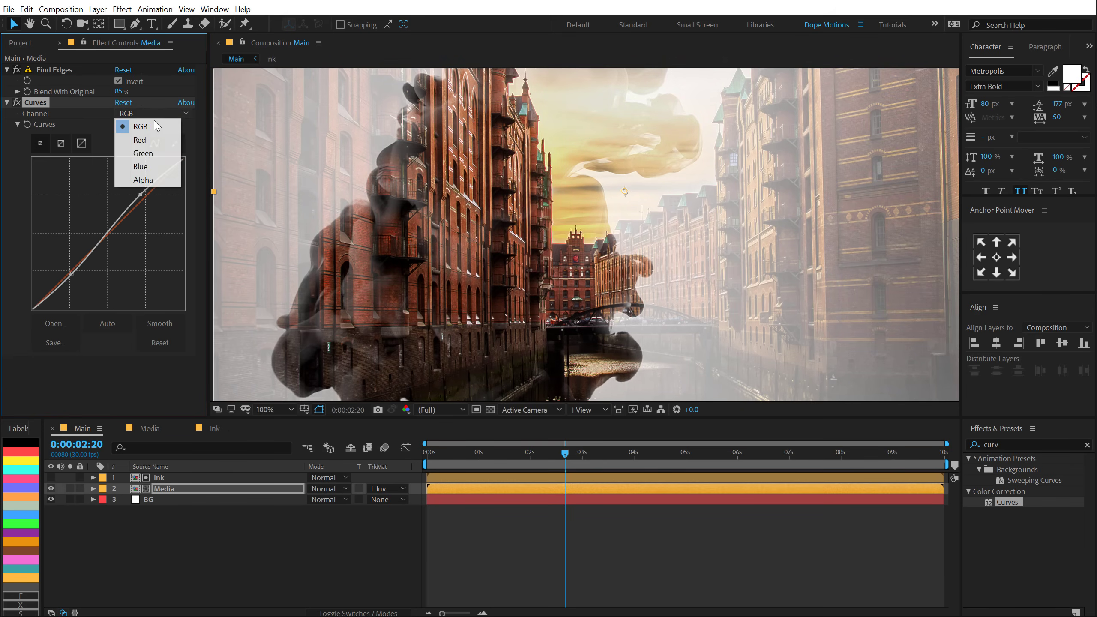
{"action": "left_click", "coordinate": [141, 166]}
{"action": "left_click_drag", "start_coordinate": [31, 308], "coordinate": [29, 299]}
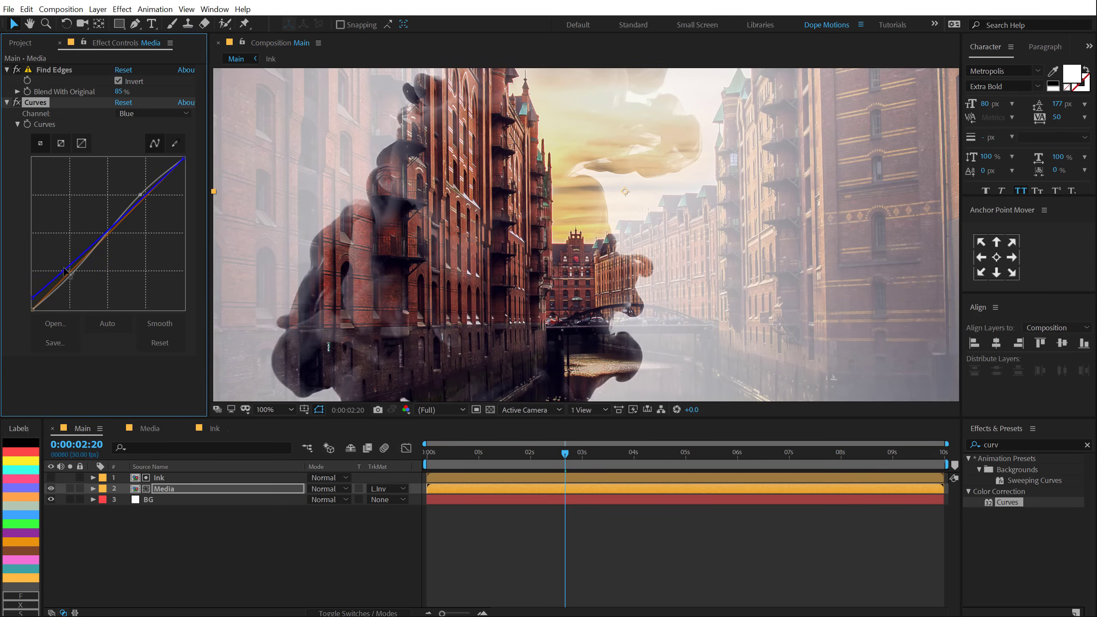
{"action": "left_click_drag", "start_coordinate": [64, 270], "coordinate": [64, 270]}
{"action": "left_click_drag", "start_coordinate": [144, 194], "coordinate": [139, 196]}
{"action": "left_click", "coordinate": [184, 527]}
{"action": "key", "text": "comma"}
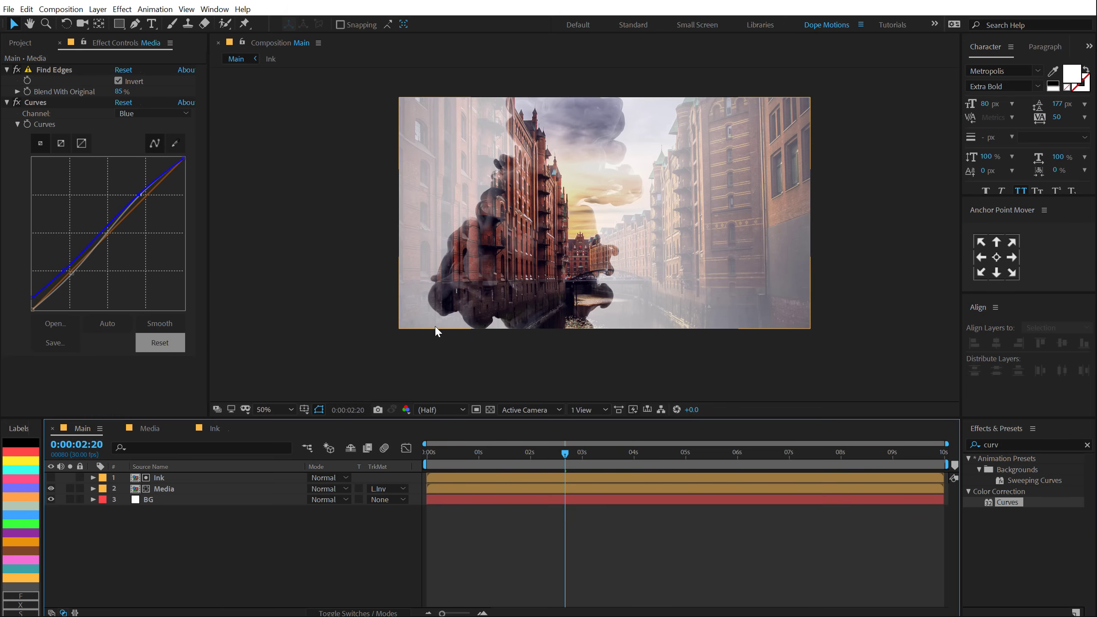
{"action": "key", "text": "period"}
{"action": "left_click", "coordinate": [14, 107]}
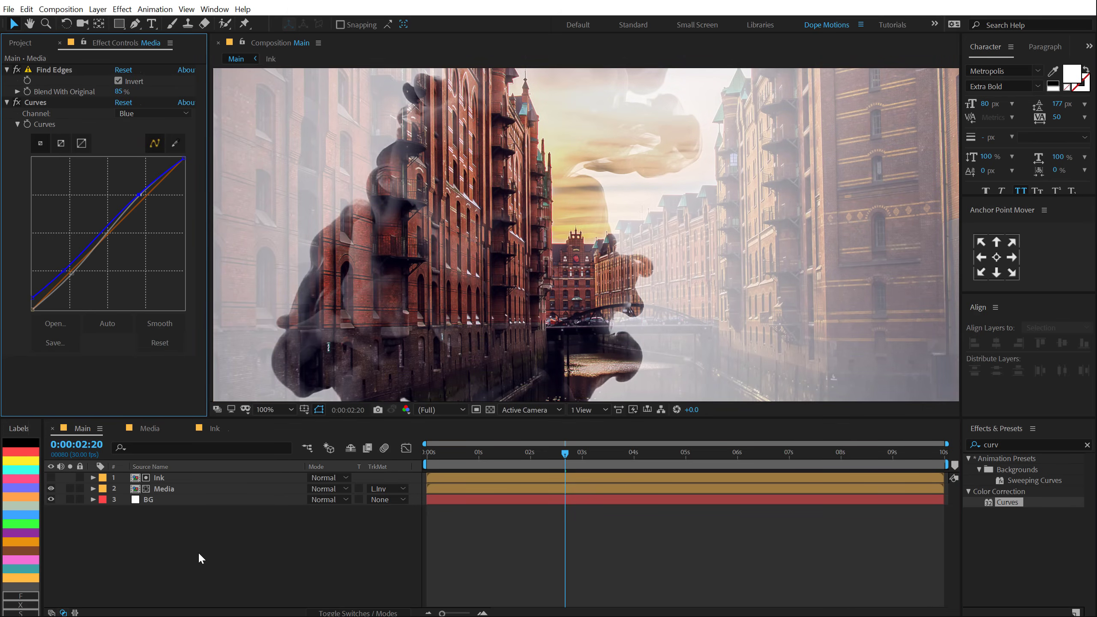
Step: Apply the Sharpen effect to the Media layer with a Sharpen Amount of 10
{"action": "double_click", "coordinate": [1013, 444]}
{"action": "type", "text": "sha"}
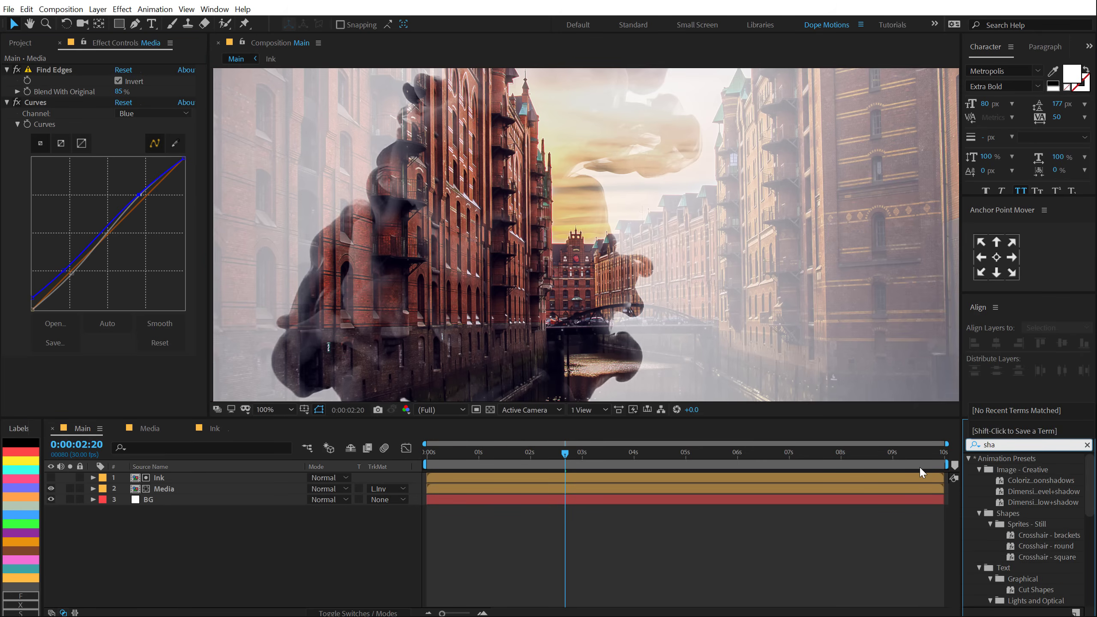
{"action": "type", "text": "r"}
{"action": "left_click_drag", "start_coordinate": [1018, 470], "coordinate": [159, 488]}
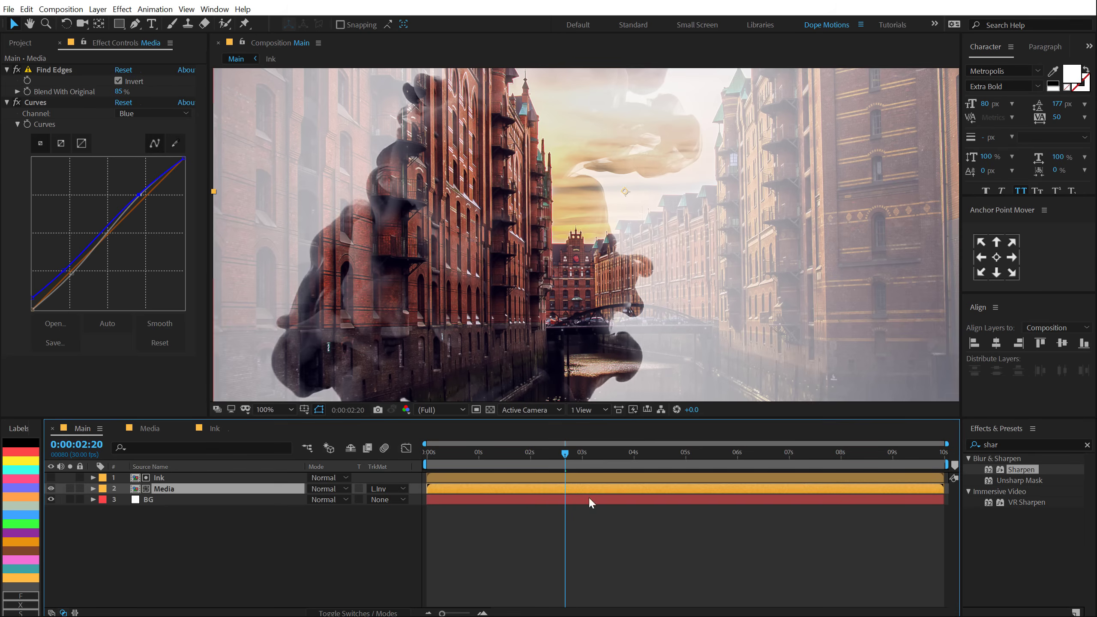
{"action": "double_click", "coordinate": [1017, 470]}
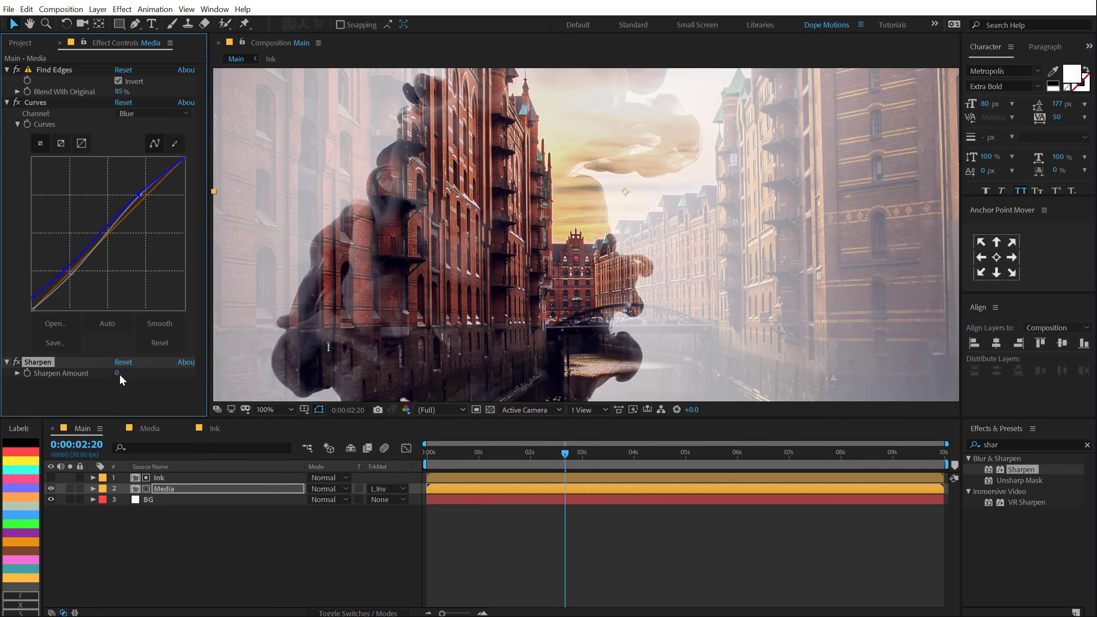
{"action": "left_click", "coordinate": [118, 373]}
{"action": "type", "text": "10"}
{"action": "key", "text": "Return"}
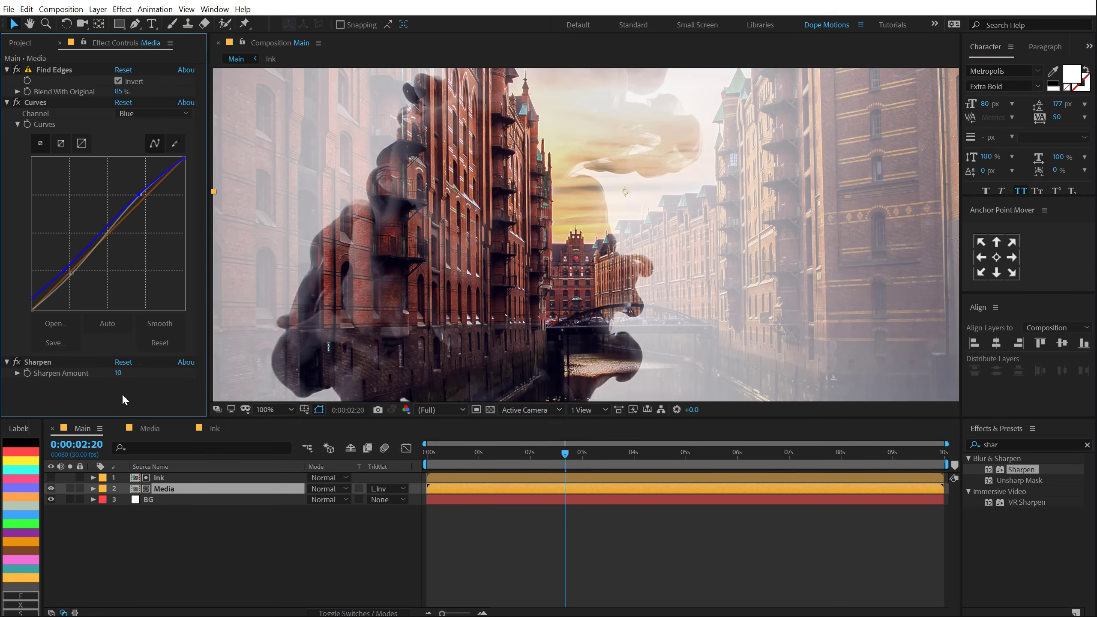
Step: Scrub through the graded ink reveal in Main, stopping at 0:00:03:00, and deselect the Media layer
{"action": "key", "text": "comma"}
{"action": "left_click_drag", "start_coordinate": [451, 457], "coordinate": [582, 454]}
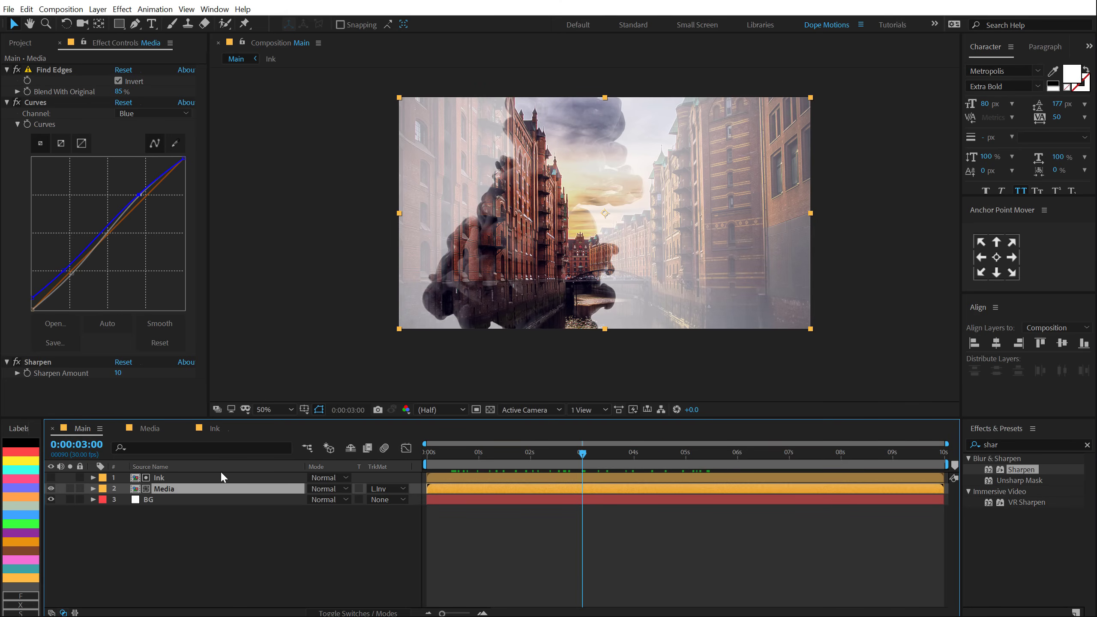
{"action": "left_click", "coordinate": [197, 520]}
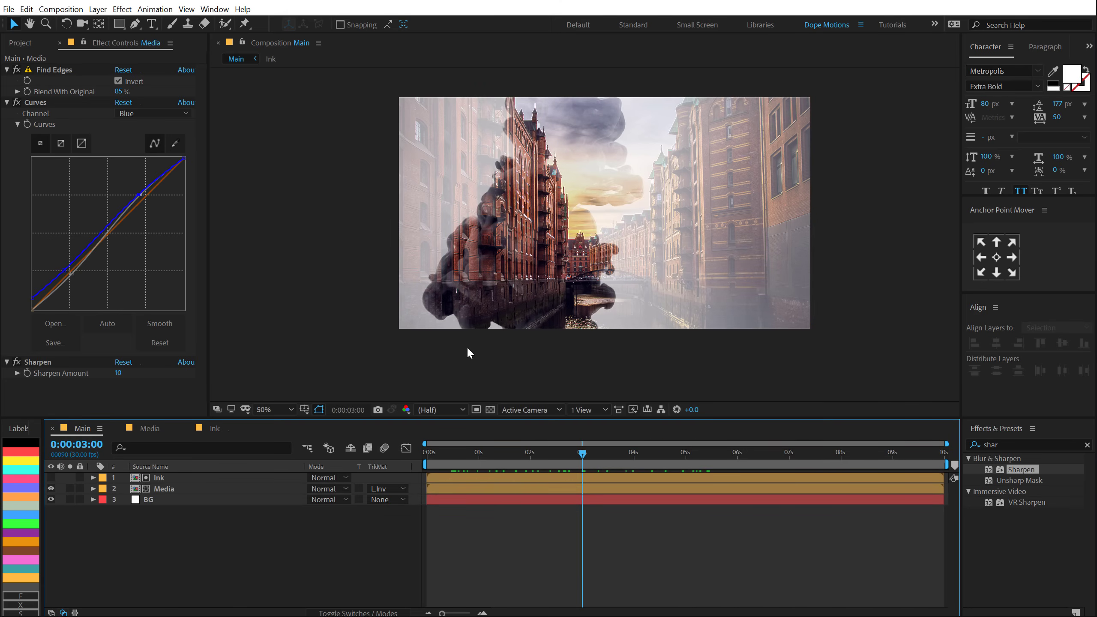
Step: Add an adjustment layer above the other layers in Main and rename it T
{"action": "right_click", "coordinate": [178, 520]}
{"action": "mouse_move", "coordinate": [264, 396]}
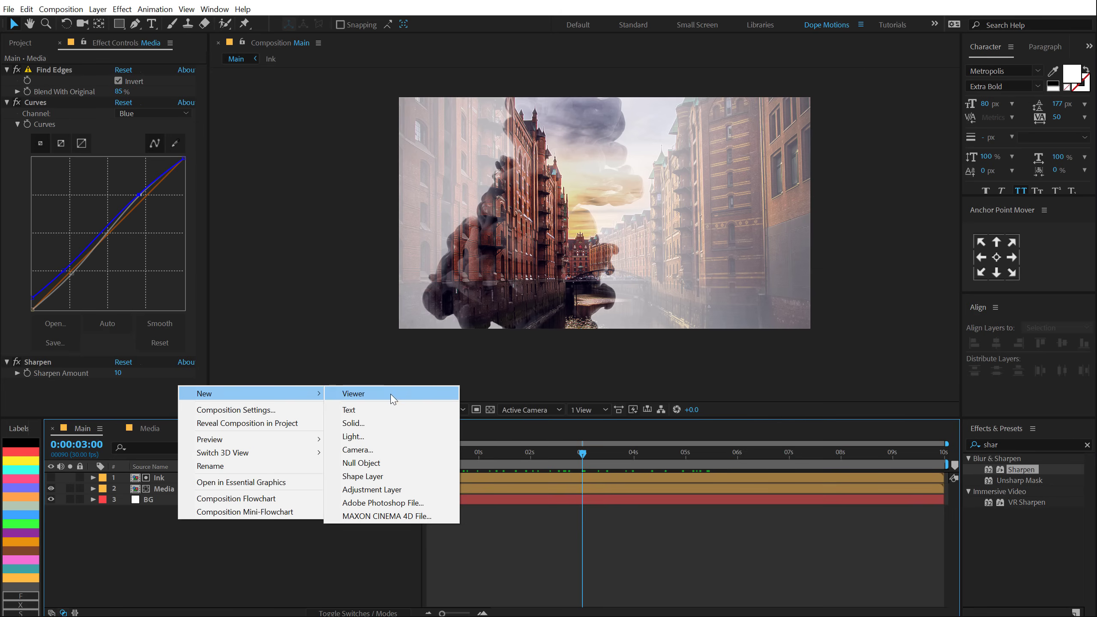
{"action": "left_click", "coordinate": [374, 489]}
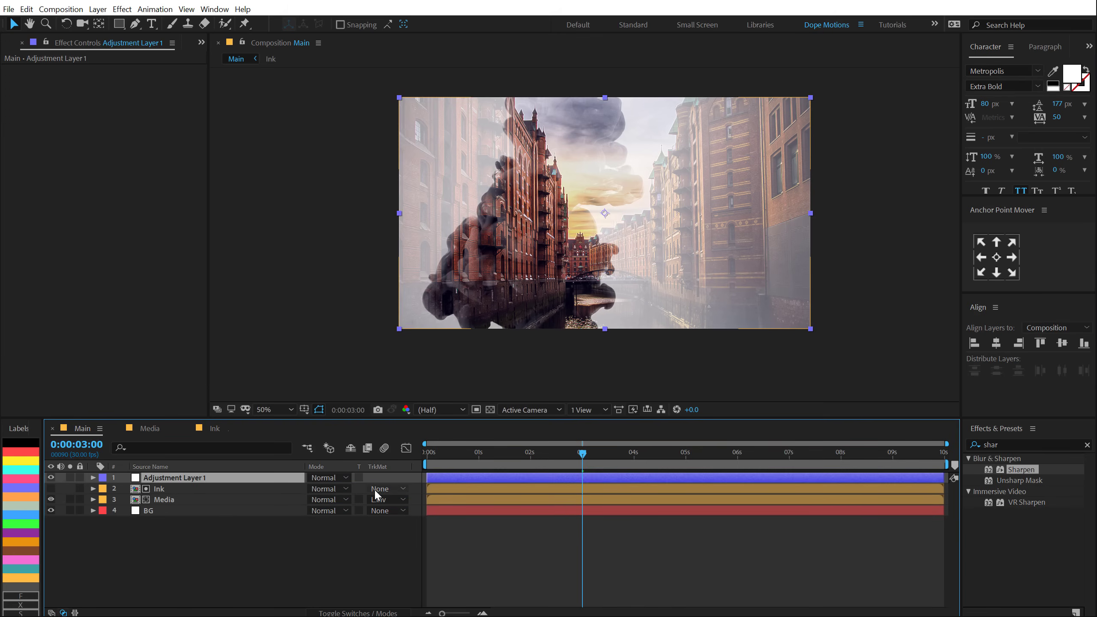
{"action": "key", "text": "Return"}
{"action": "type", "text": "T"}
{"action": "key", "text": "Return"}
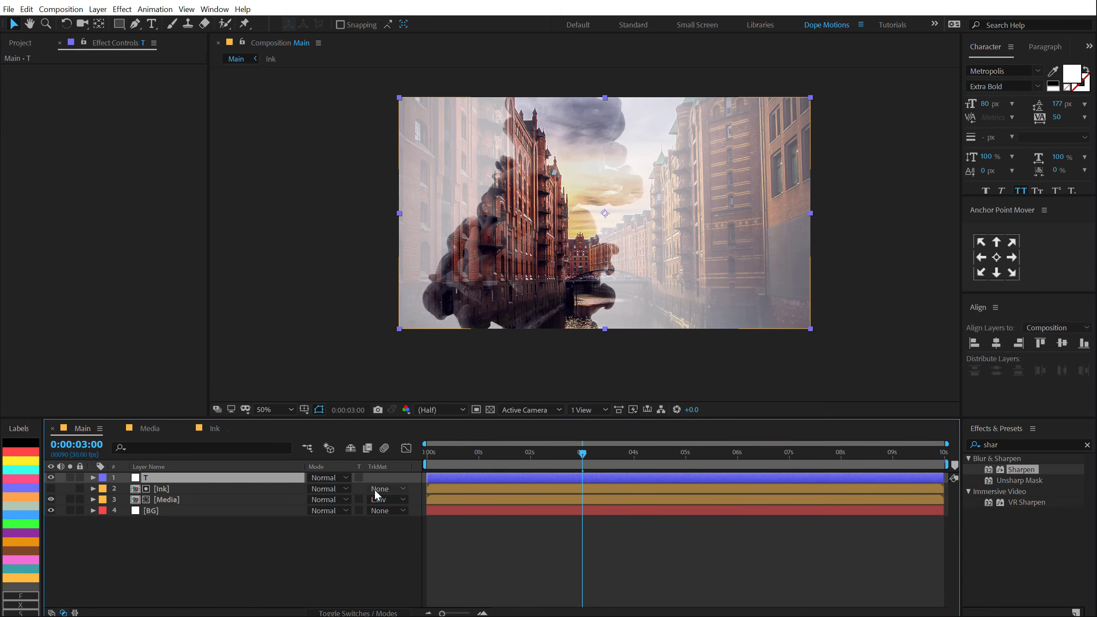
Step: Find the Transform distort effect and apply it to the T adjustment layer
{"action": "double_click", "coordinate": [1010, 444]}
{"action": "type", "text": "t"}
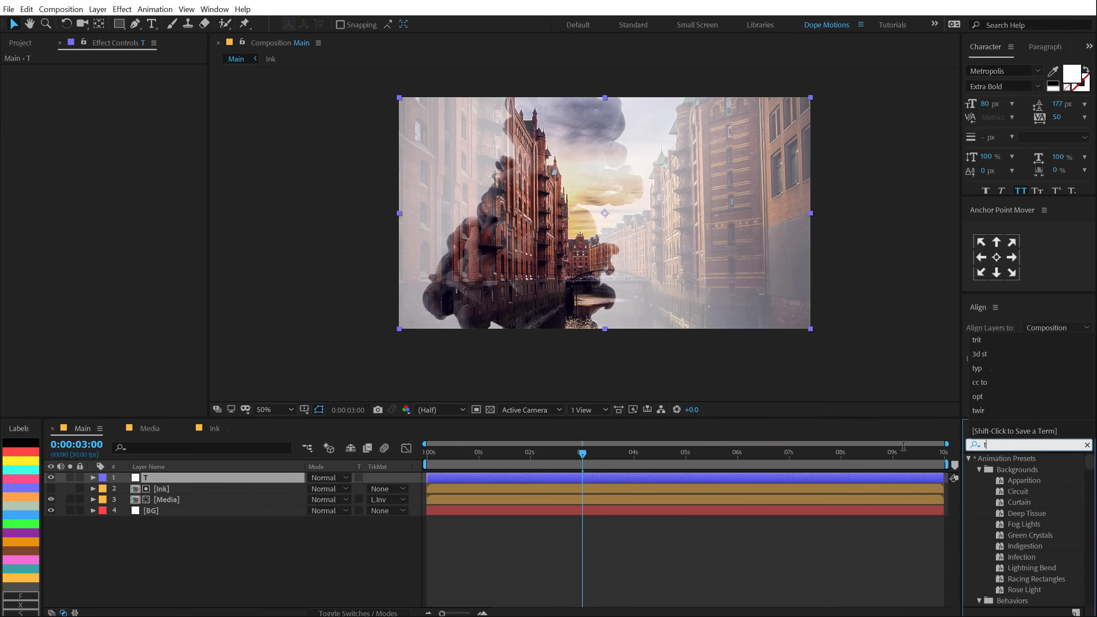
{"action": "type", "text": "ran"}
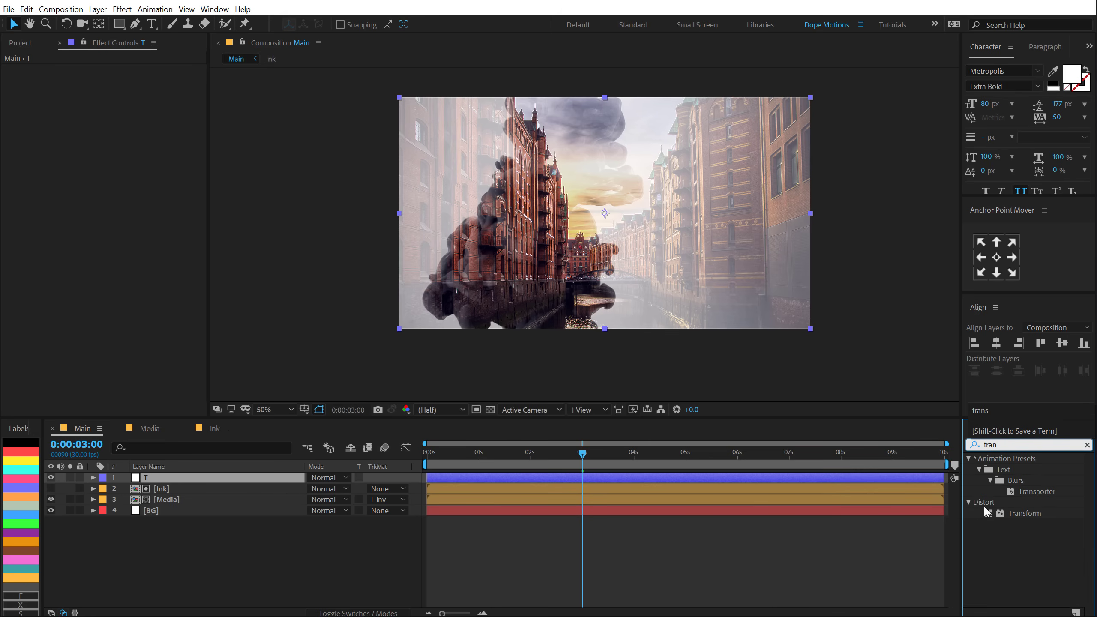
{"action": "double_click", "coordinate": [1021, 513]}
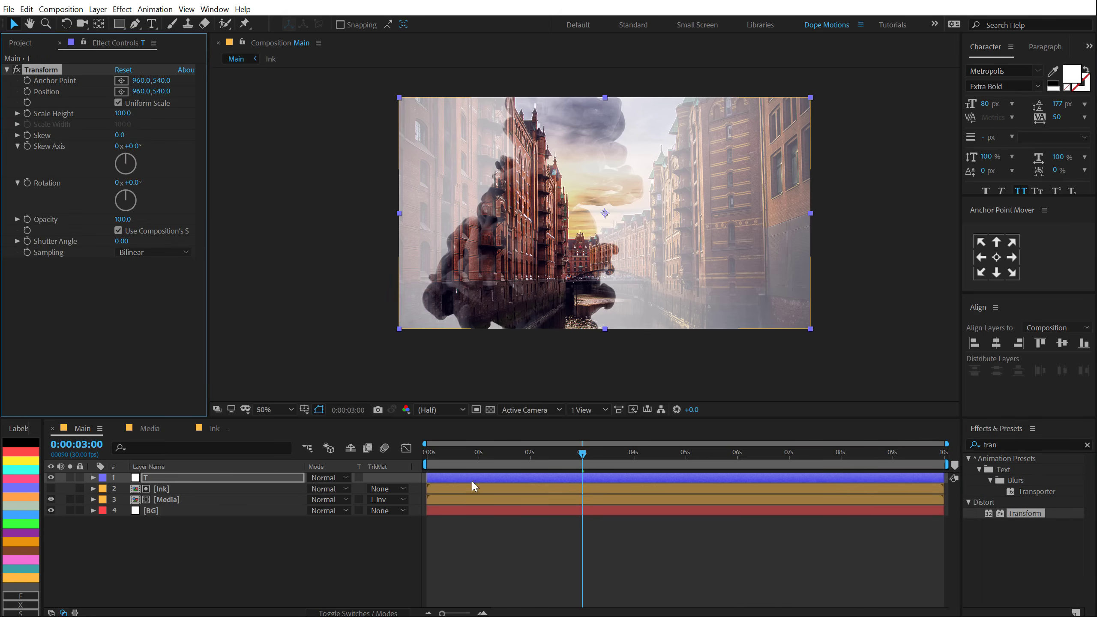
Step: Keyframe the Transform effect's Scale Height on the T layer at 110 at 0:00:00:00
{"action": "left_click", "coordinate": [487, 453]}
{"action": "left_click_drag", "start_coordinate": [453, 453], "coordinate": [379, 455]}
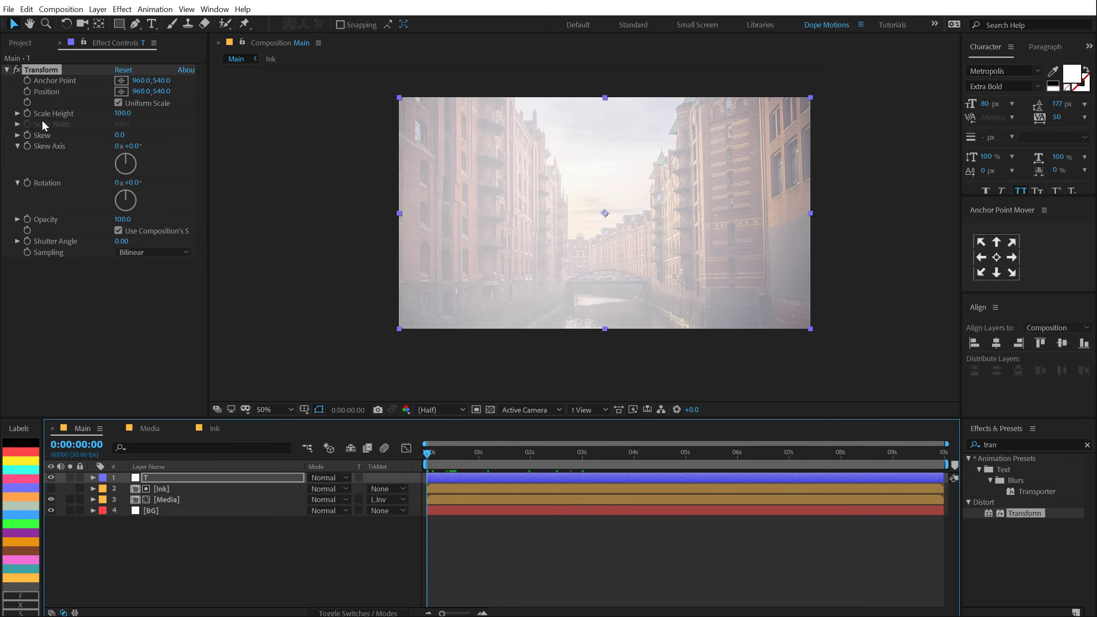
{"action": "left_click", "coordinate": [122, 114]}
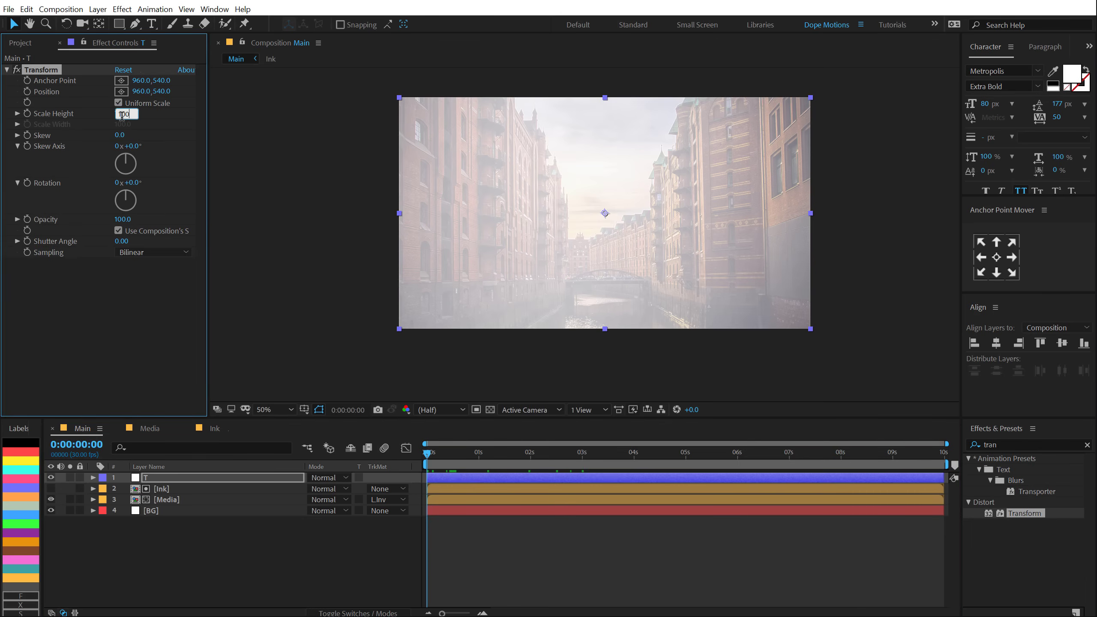
{"action": "double_click", "coordinate": [121, 115]}
{"action": "type", "text": "110"}
{"action": "key", "text": "Return"}
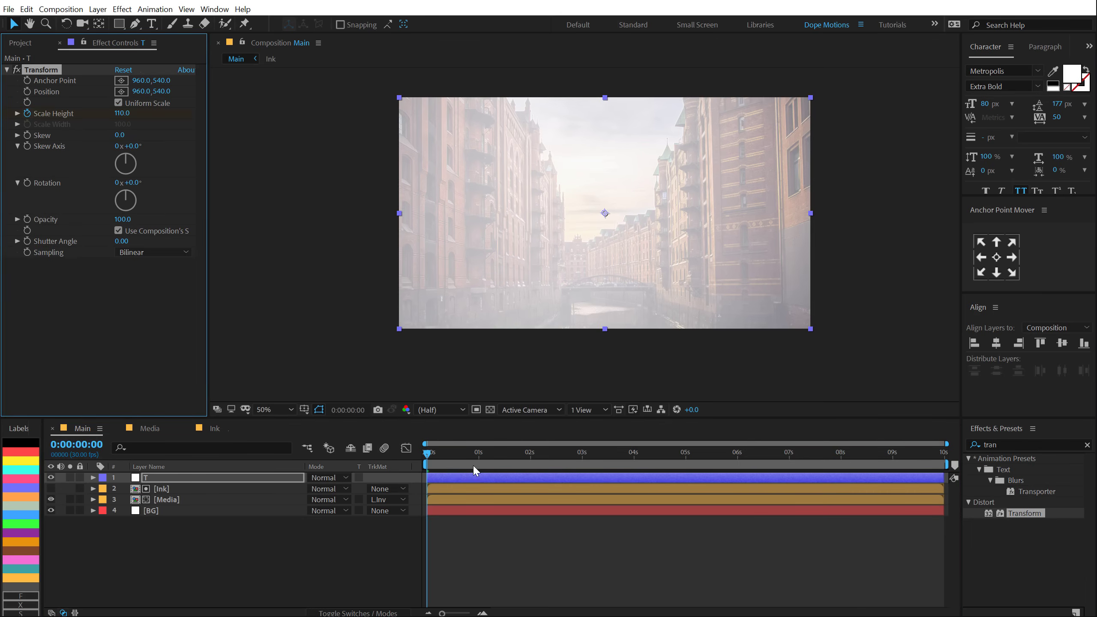
Step: End the work area at 0:00:05:00 and keyframe the T layer's Scale Height at 100 there
{"action": "mouse_move", "coordinate": [706, 457]}
{"action": "left_mouse_down"}
{"action": "mouse_move", "coordinate": [726, 456]}
{"action": "mouse_move", "coordinate": [688, 457]}
{"action": "left_mouse_up"}
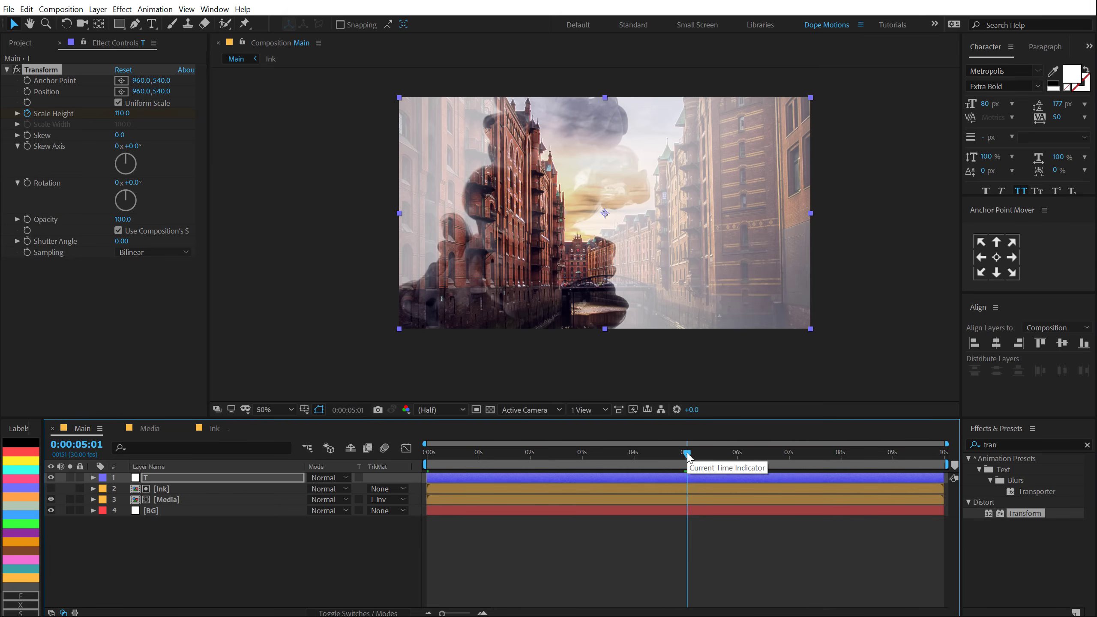
{"action": "key", "text": "Page_Up"}
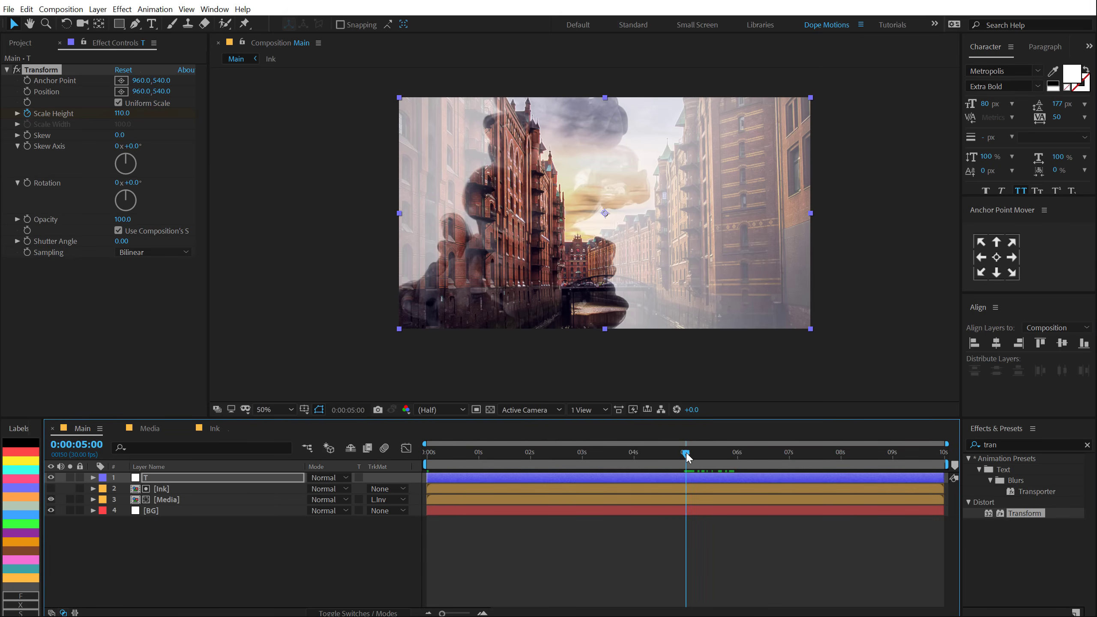
{"action": "key", "text": "n"}
{"action": "left_click", "coordinate": [120, 113]}
{"action": "type", "text": "100"}
{"action": "key", "text": "Return"}
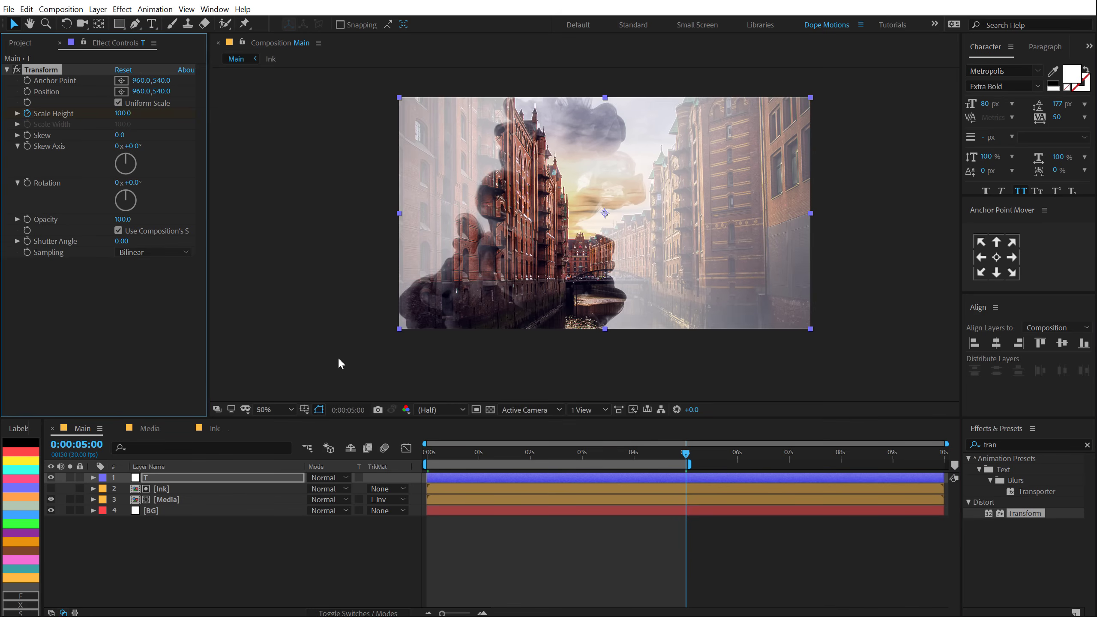
Step: Preview the scale animation in Main from the start, and scrub through it to 0:00:03:12
{"action": "left_click", "coordinate": [397, 448]}
{"action": "key", "text": "space"}
{"action": "key", "text": "ctrl+z"}
{"action": "key", "text": "space"}
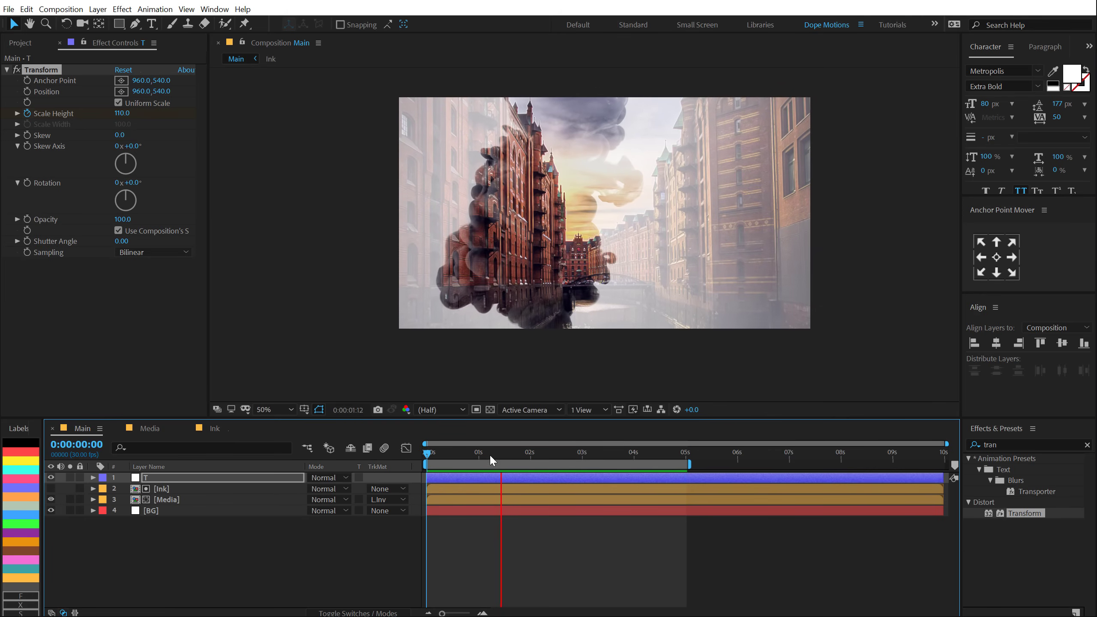
{"action": "left_click", "coordinate": [474, 455]}
{"action": "left_click_drag", "start_coordinate": [492, 462], "coordinate": [603, 456]}
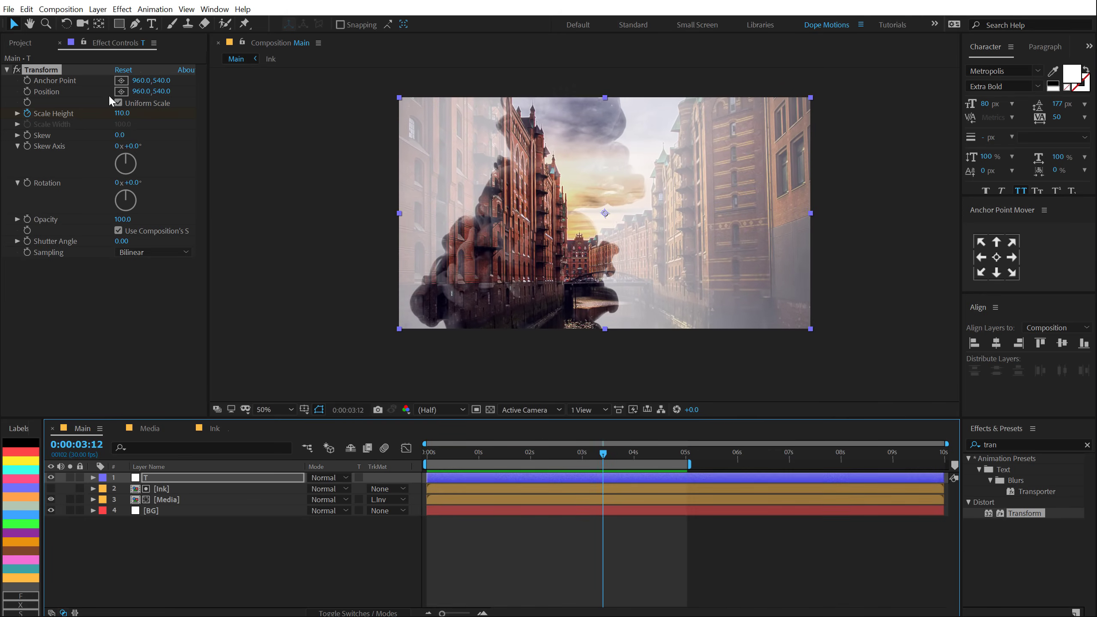
Step: Add the Texture image to Main directly below the T layer and set its blending mode to Soft Light
{"action": "left_click", "coordinate": [20, 43]}
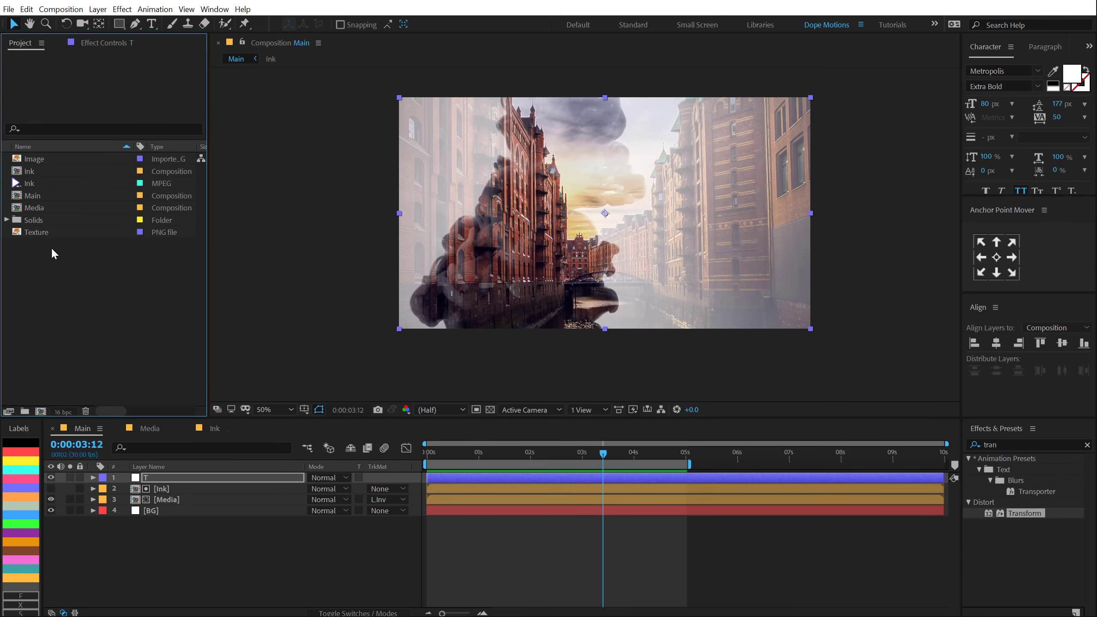
{"action": "left_click", "coordinate": [39, 233]}
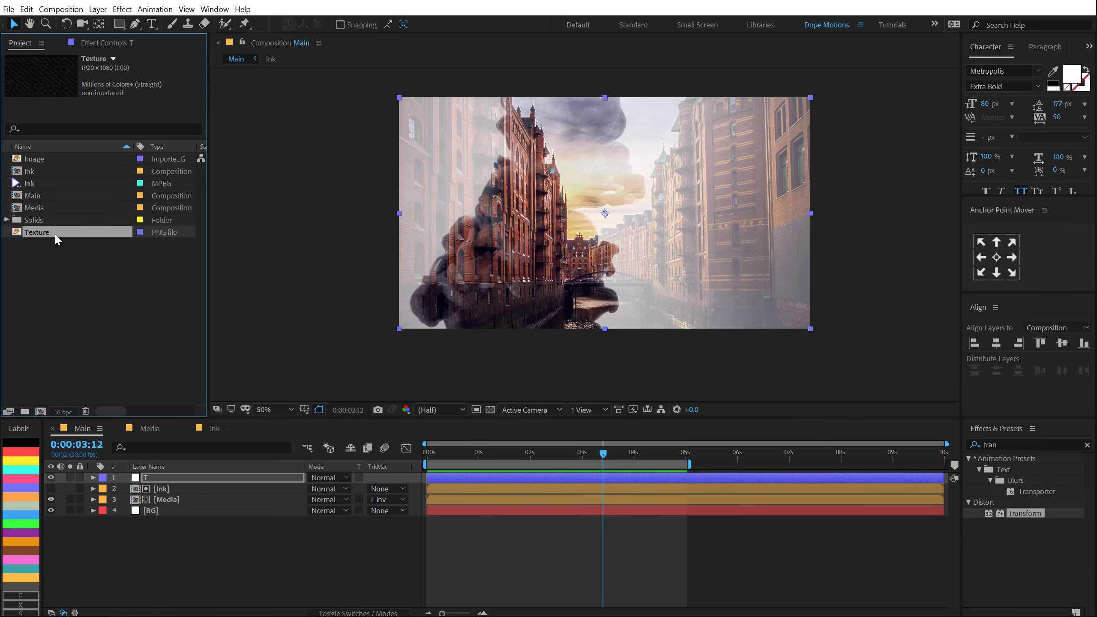
{"action": "left_click_drag", "start_coordinate": [55, 233], "coordinate": [168, 489]}
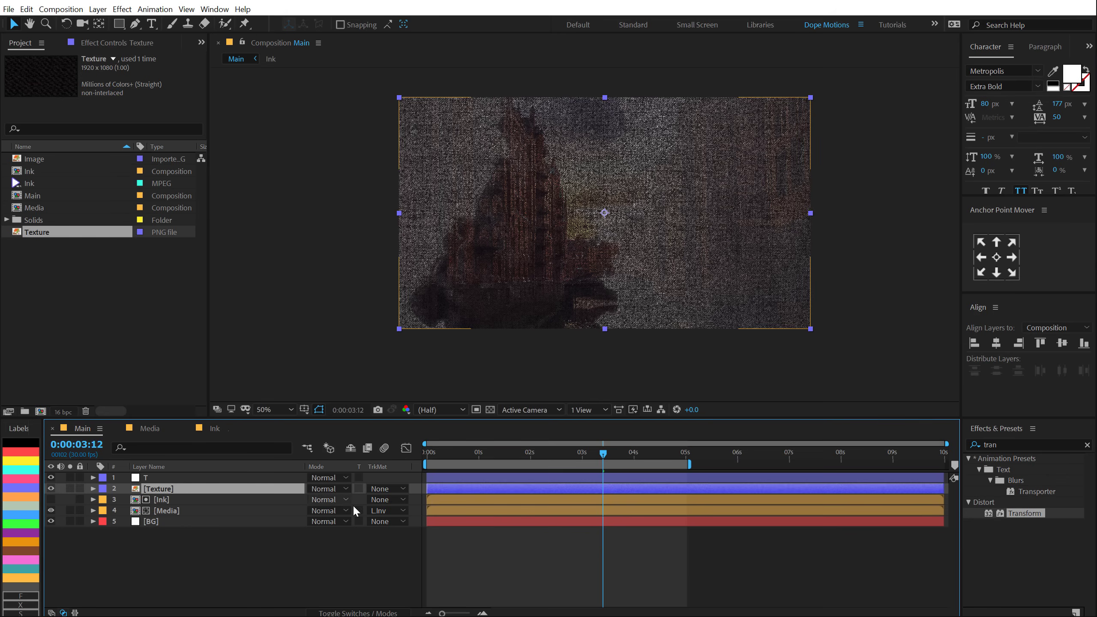
{"action": "left_click", "coordinate": [341, 489]}
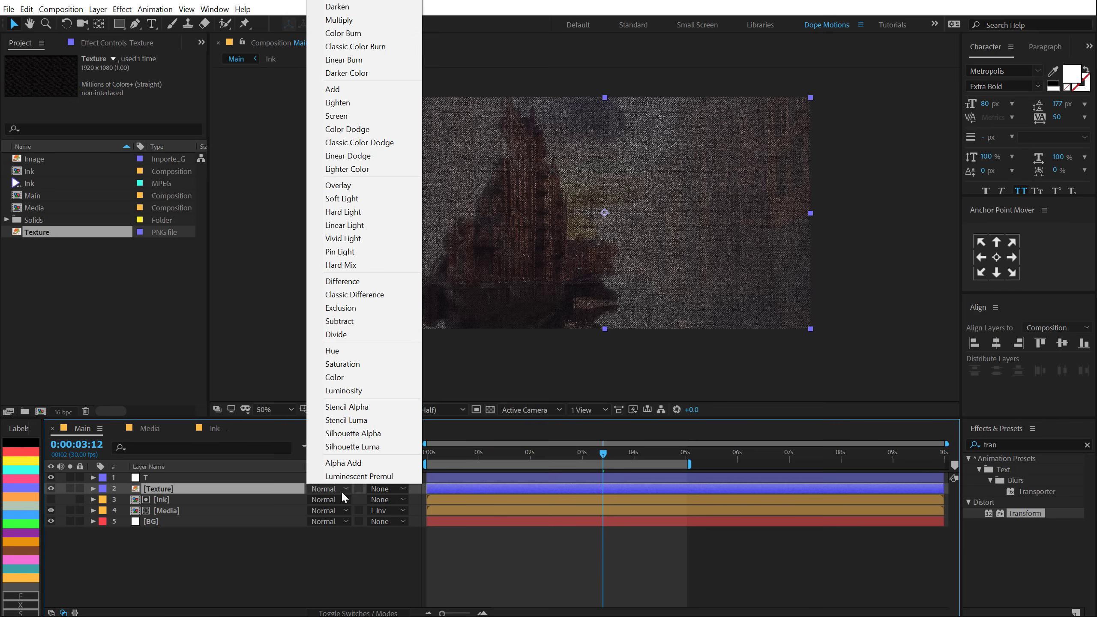
{"action": "left_click", "coordinate": [341, 198]}
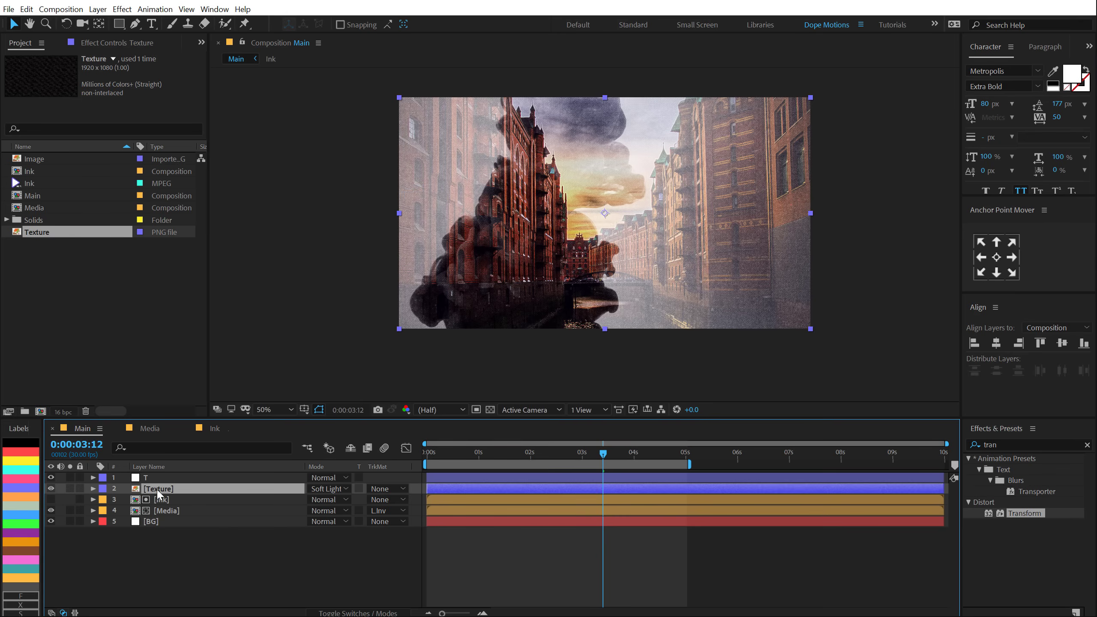
Step: Lower the Texture layer's opacity to 30%, check it at 100% magnification, and settle on 35%
{"action": "key", "text": "t"}
{"action": "left_click", "coordinate": [316, 500]}
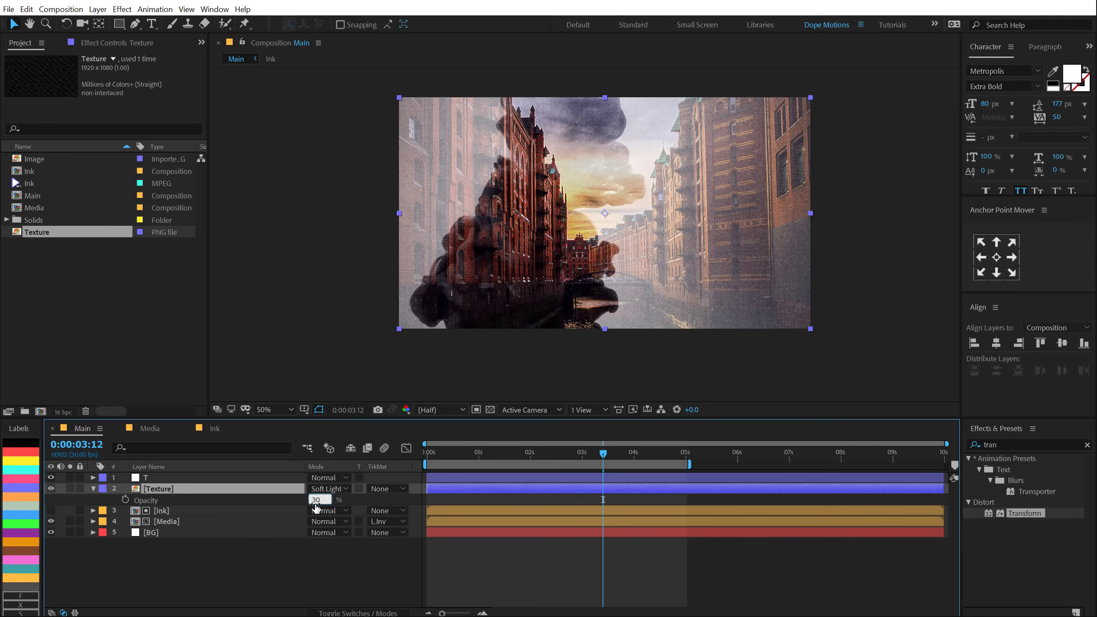
{"action": "key", "text": "Return"}
{"action": "left_click", "coordinate": [318, 542]}
{"action": "key", "text": "slash"}
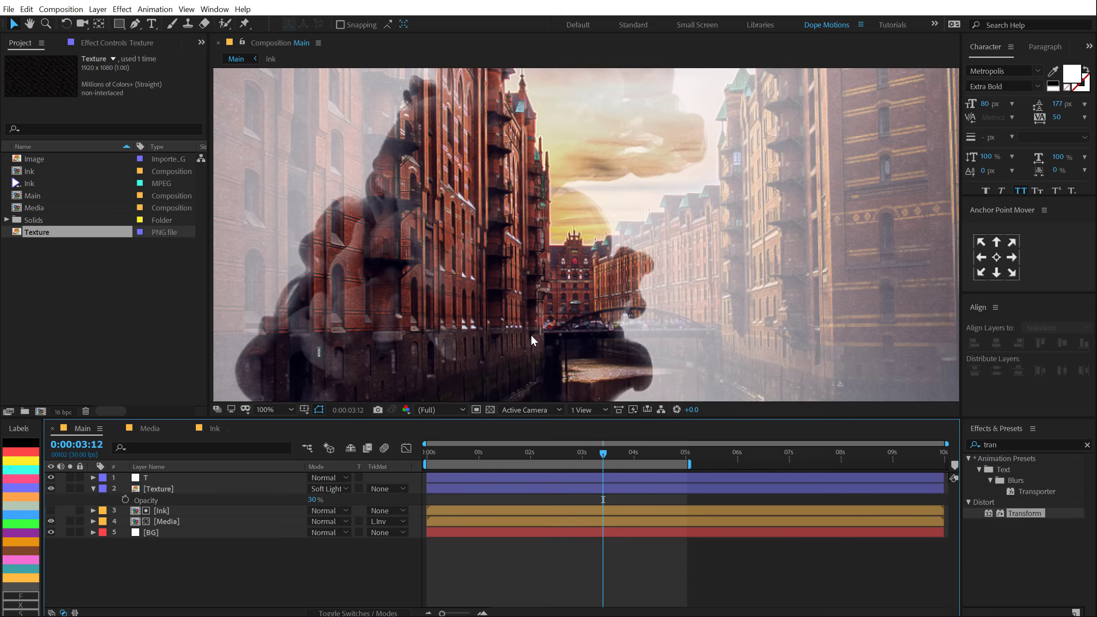
{"action": "left_click", "coordinate": [312, 500]}
{"action": "key", "text": "Return"}
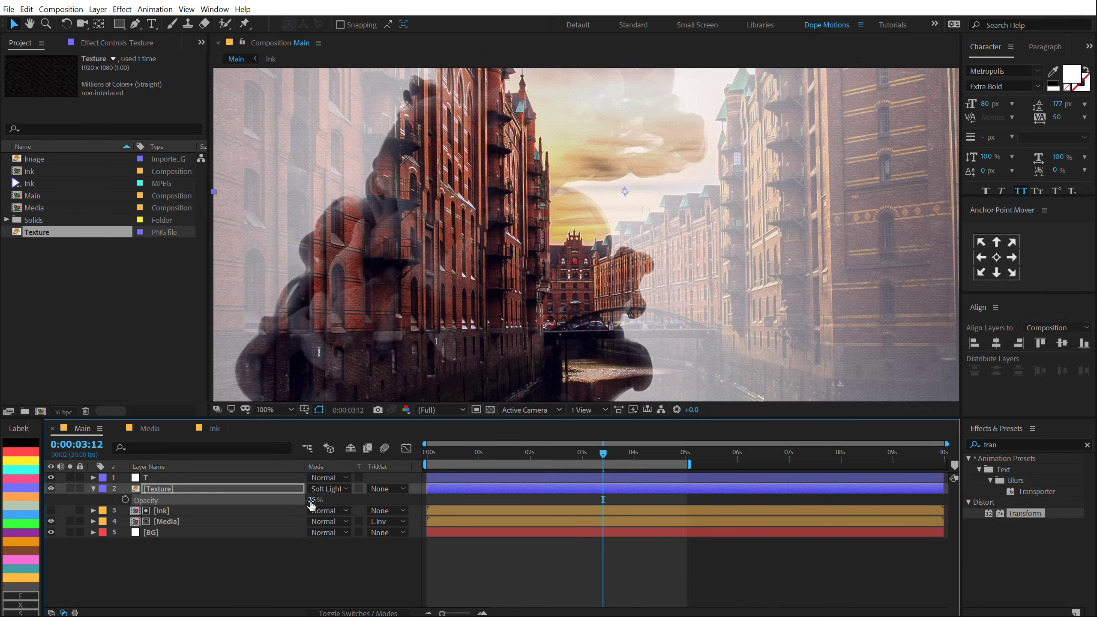
Step: Inspect the enlarged image with the Texture layer hidden and shown, and collapse the layer's properties
{"action": "left_click_drag", "start_coordinate": [820, 229], "coordinate": [654, 195]}
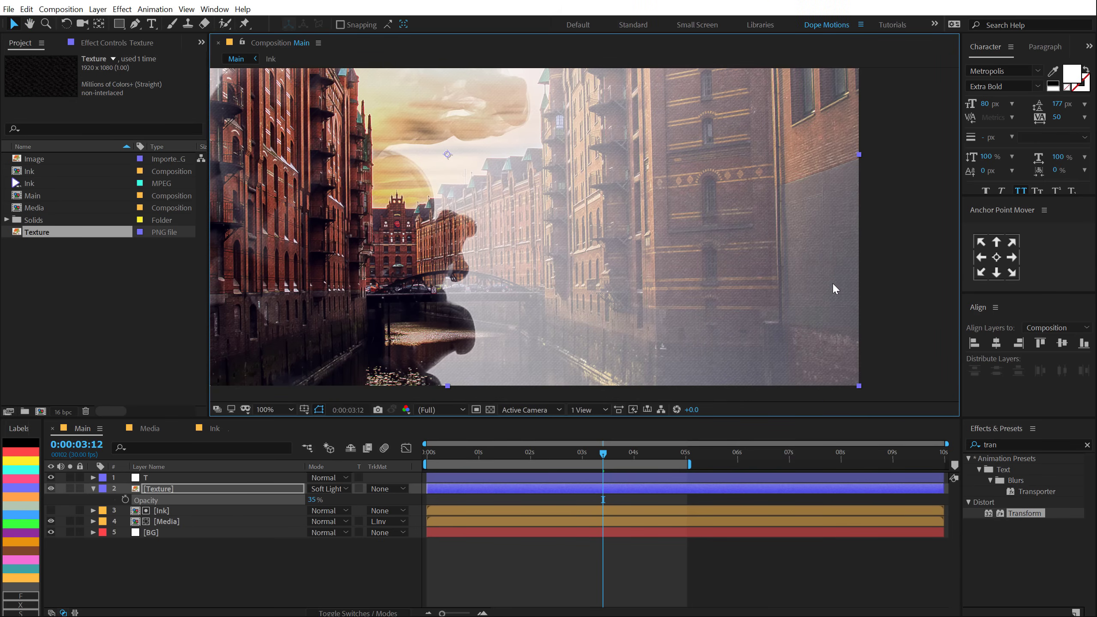
{"action": "key", "text": "period"}
{"action": "left_click", "coordinate": [51, 488]}
{"action": "left_click", "coordinate": [51, 488]}
{"action": "scroll", "coordinate": [482, 332], "scroll_direction": "down", "scroll_amount": 4}
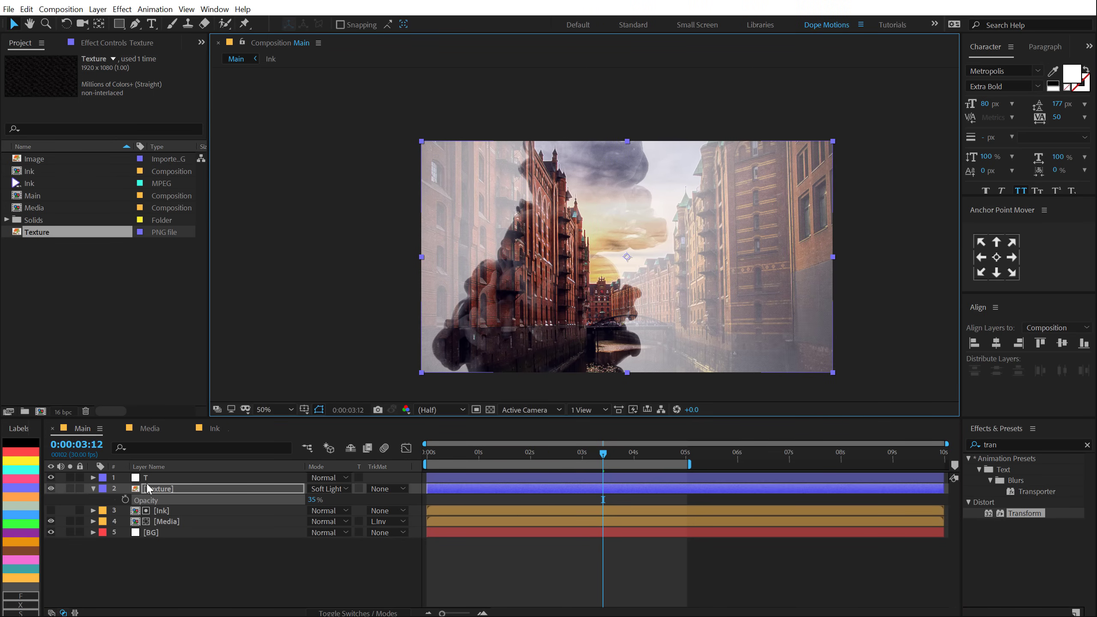
{"action": "left_click", "coordinate": [93, 488]}
{"action": "left_click", "coordinate": [164, 558]}
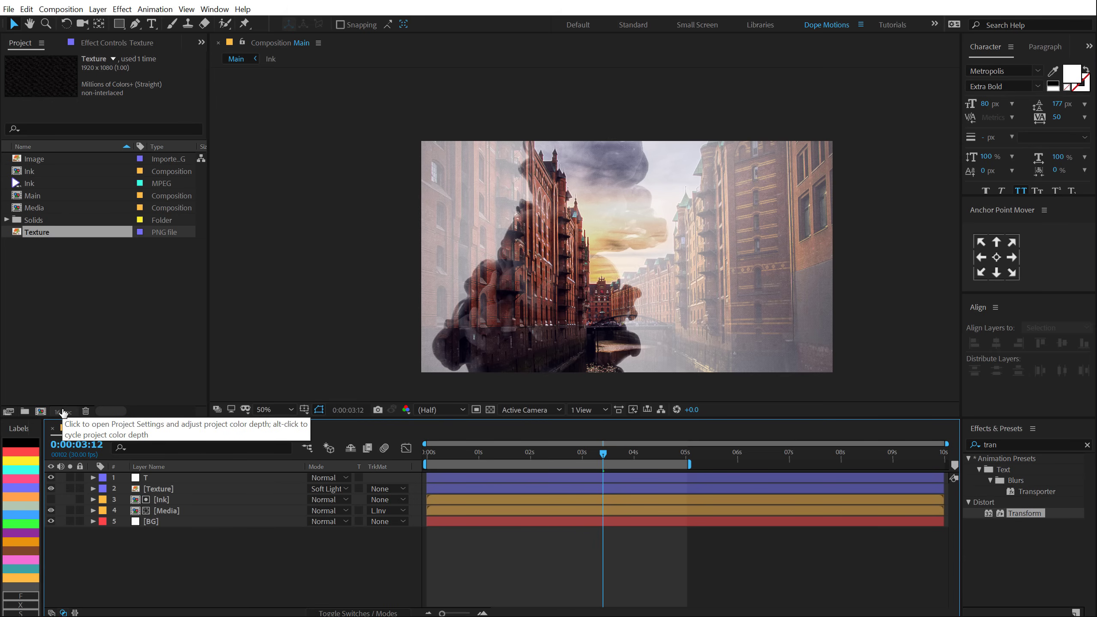
Step: Cycle the project's color depth through 8 bpc and back to 16 bpc
{"action": "left_click", "coordinate": [60, 412], "text": "alt"}
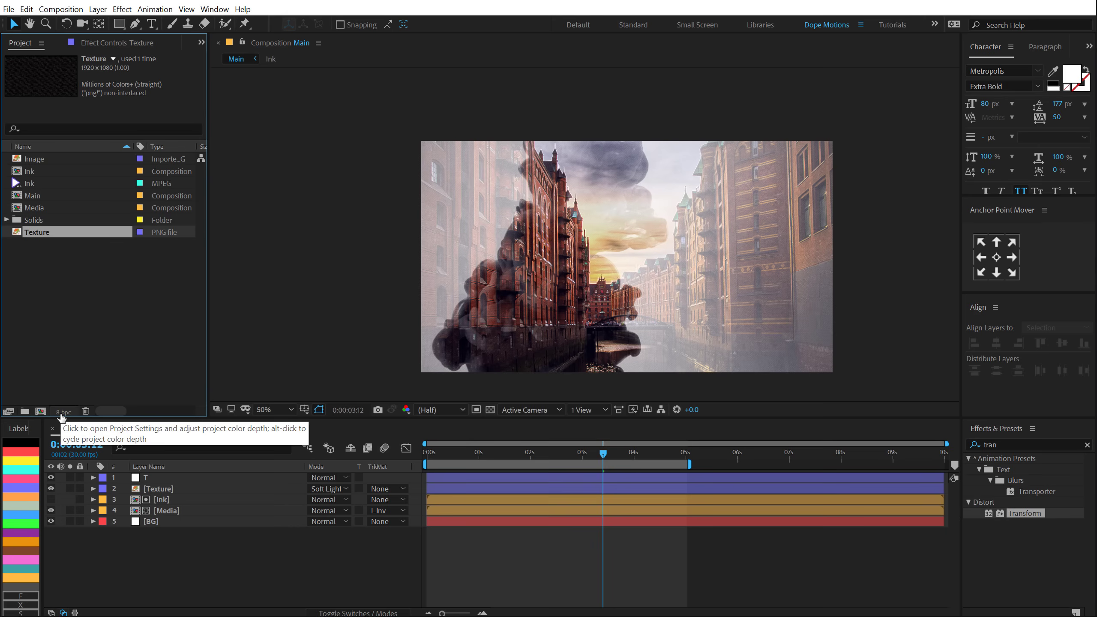
{"action": "left_click", "coordinate": [60, 412], "text": "alt"}
{"action": "left_click", "coordinate": [140, 552]}
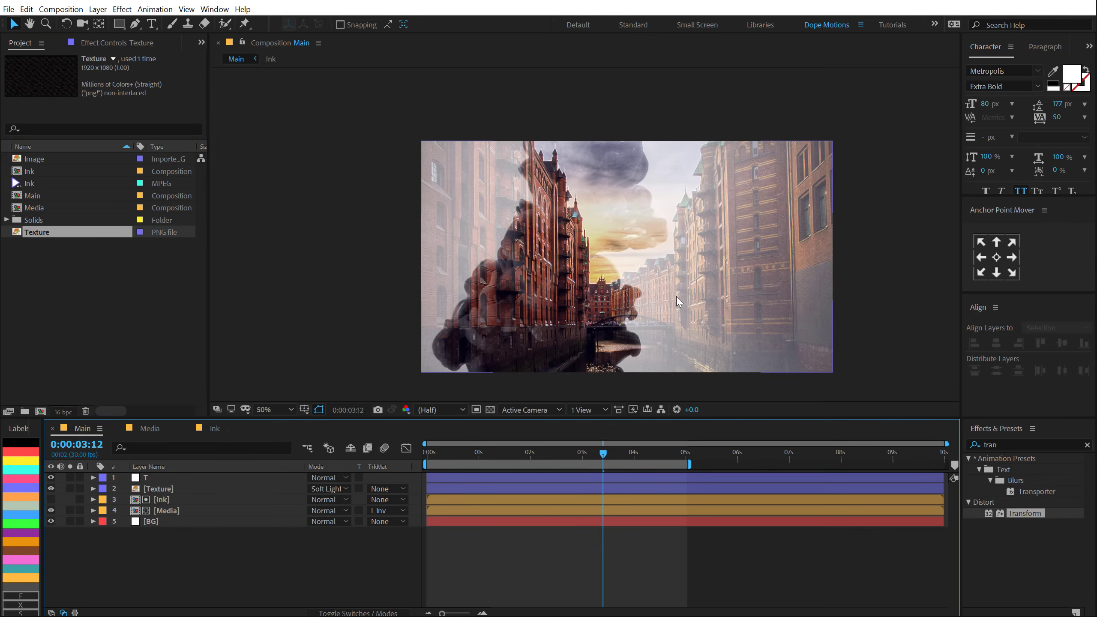
Step: Recenter the composition view and set its preview resolution to Full
{"action": "scroll", "coordinate": [581, 280], "scroll_direction": "up", "scroll_amount": 1}
{"action": "scroll", "coordinate": [595, 285], "scroll_direction": "down", "scroll_amount": 1}
{"action": "left_click_drag", "start_coordinate": [595, 284], "coordinate": [586, 242]}
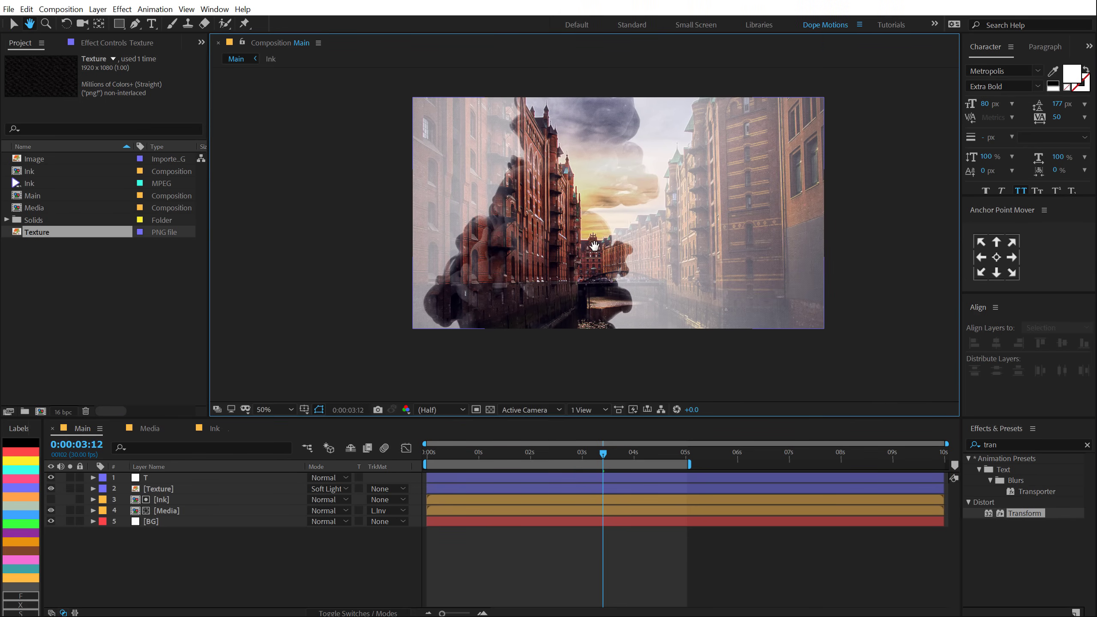
{"action": "left_click", "coordinate": [440, 410]}
{"action": "left_click", "coordinate": [432, 436]}
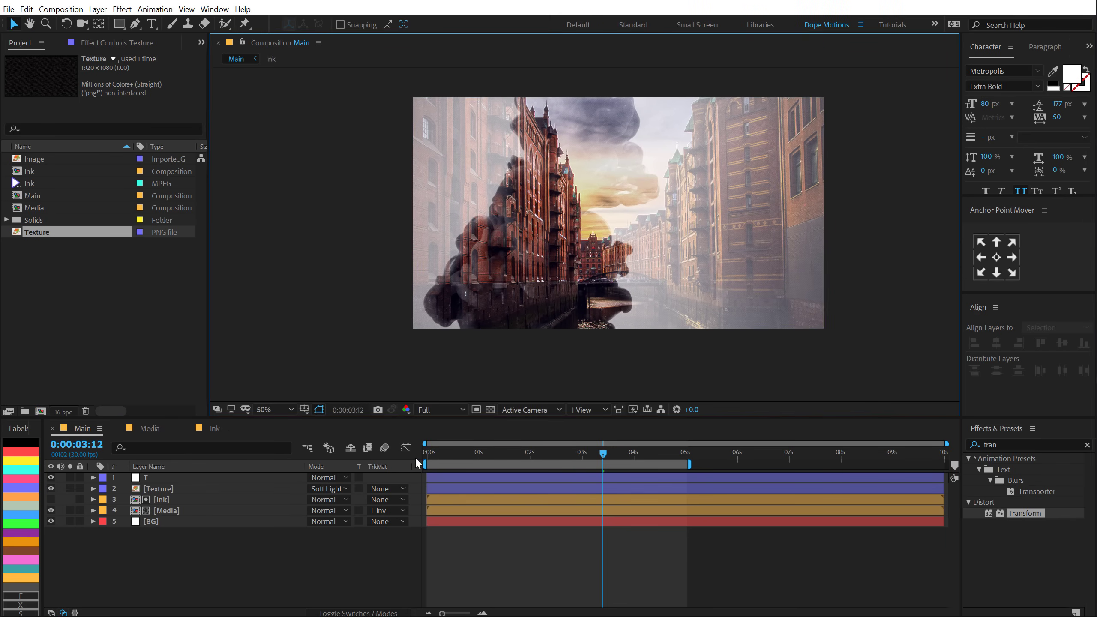
{"action": "left_click", "coordinate": [325, 564]}
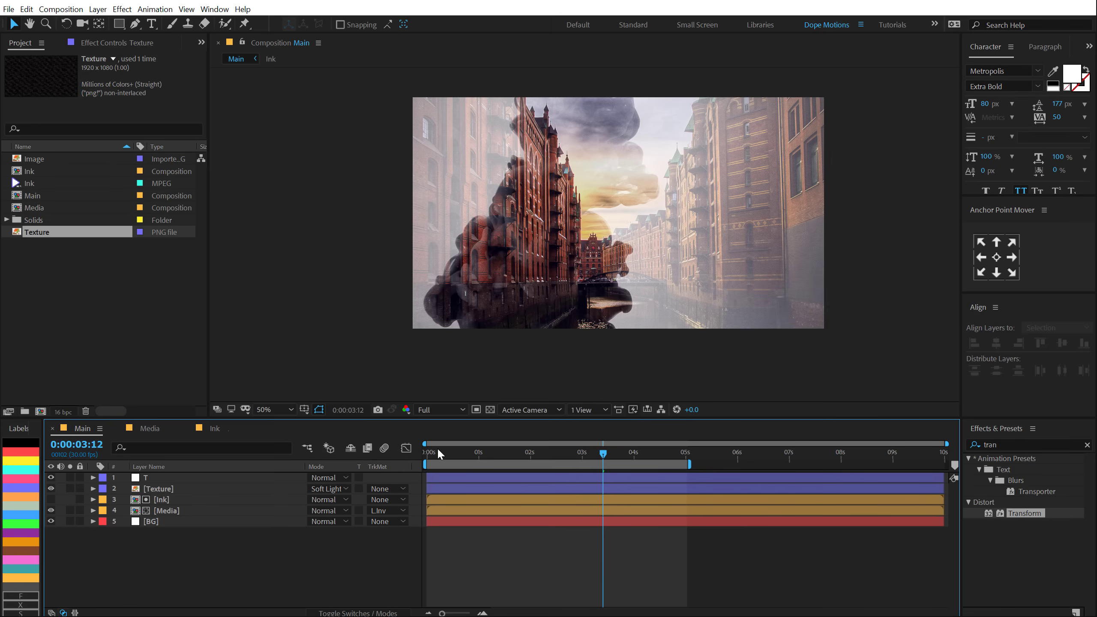
Step: Go to 0:00:01:02, add an adjustment layer at the top of Main, and rename it Blur
{"action": "left_click", "coordinate": [432, 454]}
{"action": "left_click", "coordinate": [481, 454]}
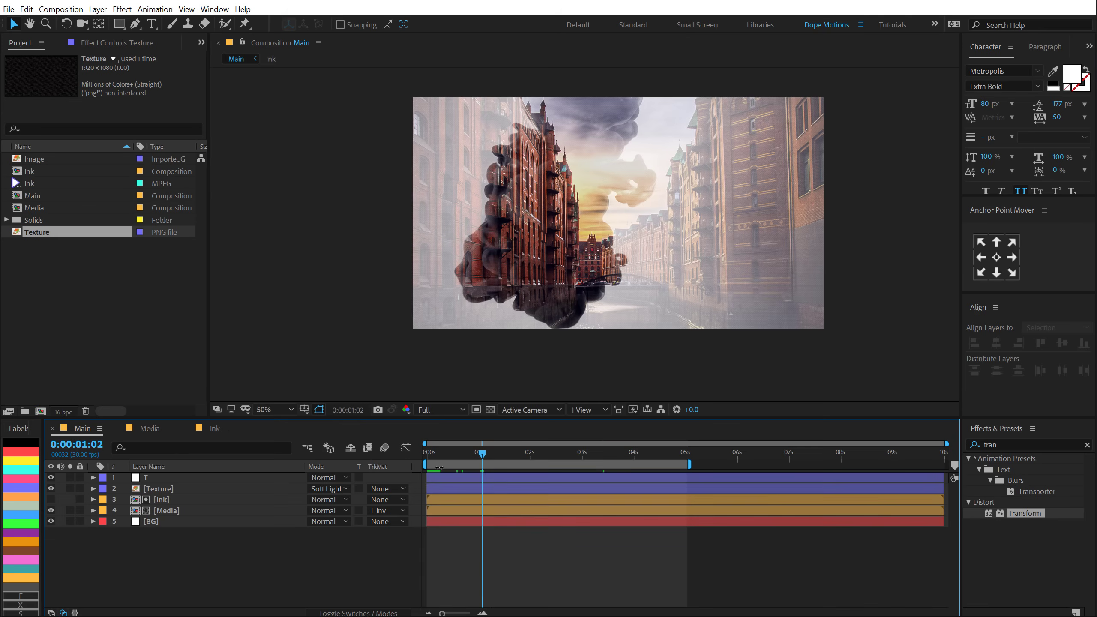
{"action": "right_click", "coordinate": [162, 570]}
{"action": "mouse_move", "coordinate": [228, 444]}
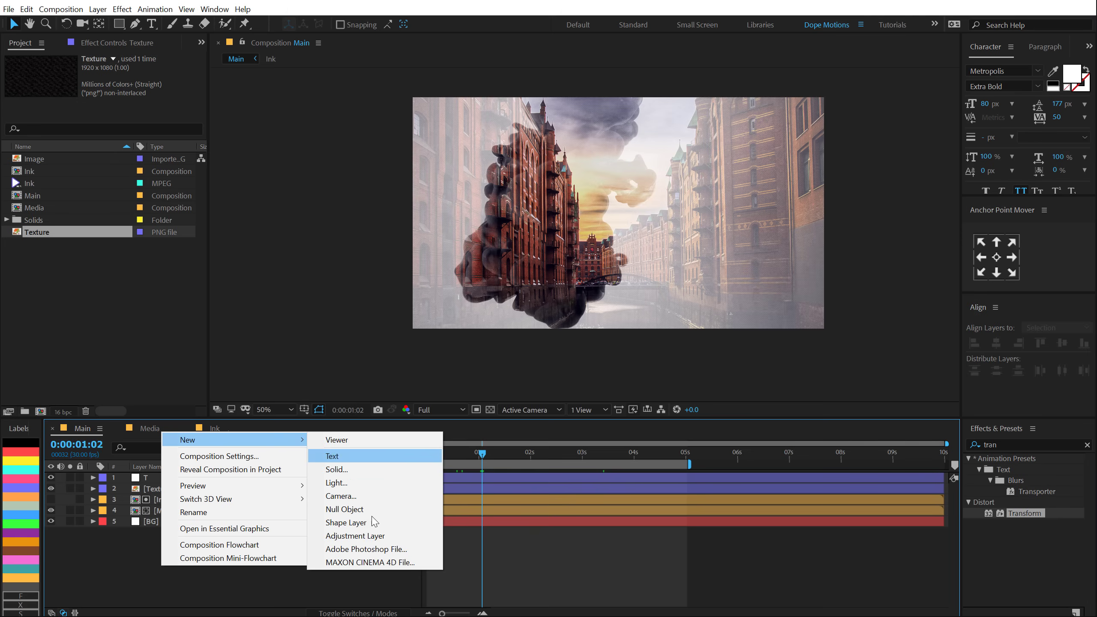
{"action": "left_click", "coordinate": [365, 532]}
{"action": "key", "text": "Return"}
{"action": "type", "text": "Blur"}
{"action": "key", "text": "Return"}
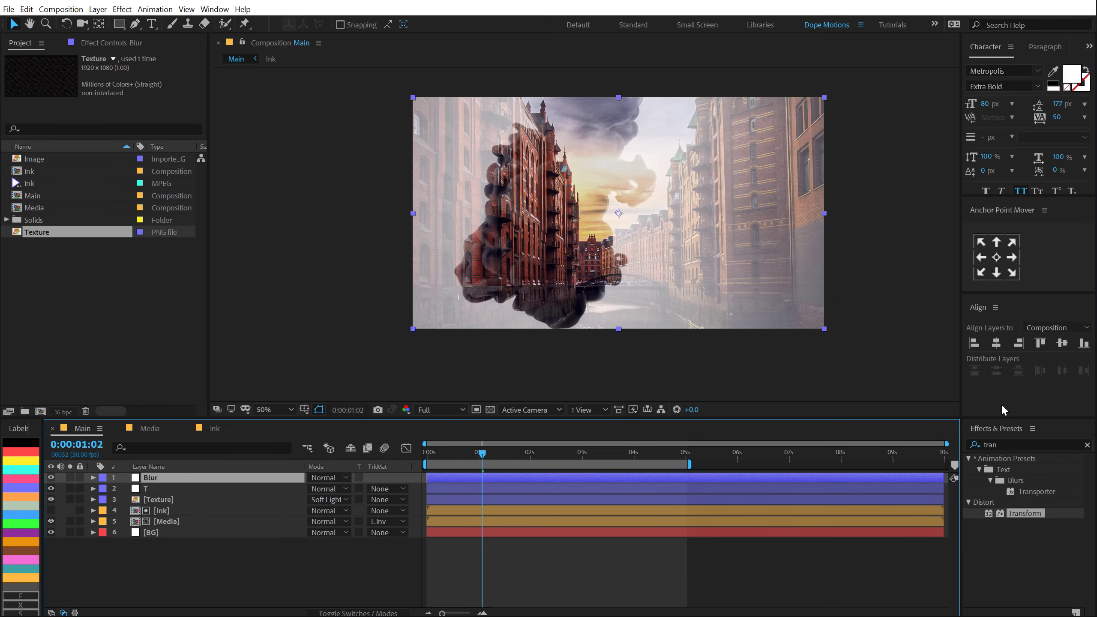
Step: Find the Fast Blur (Legacy) effect and apply it to the Blur adjustment layer
{"action": "left_click", "coordinate": [1003, 445]}
{"action": "type", "text": "fast"}
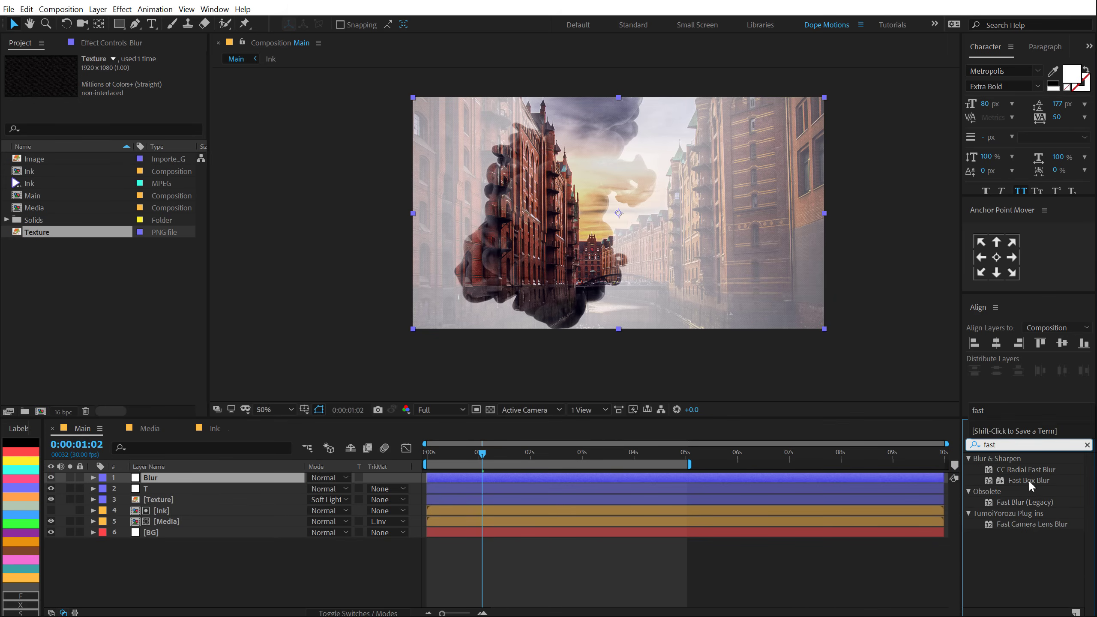
{"action": "double_click", "coordinate": [1027, 500]}
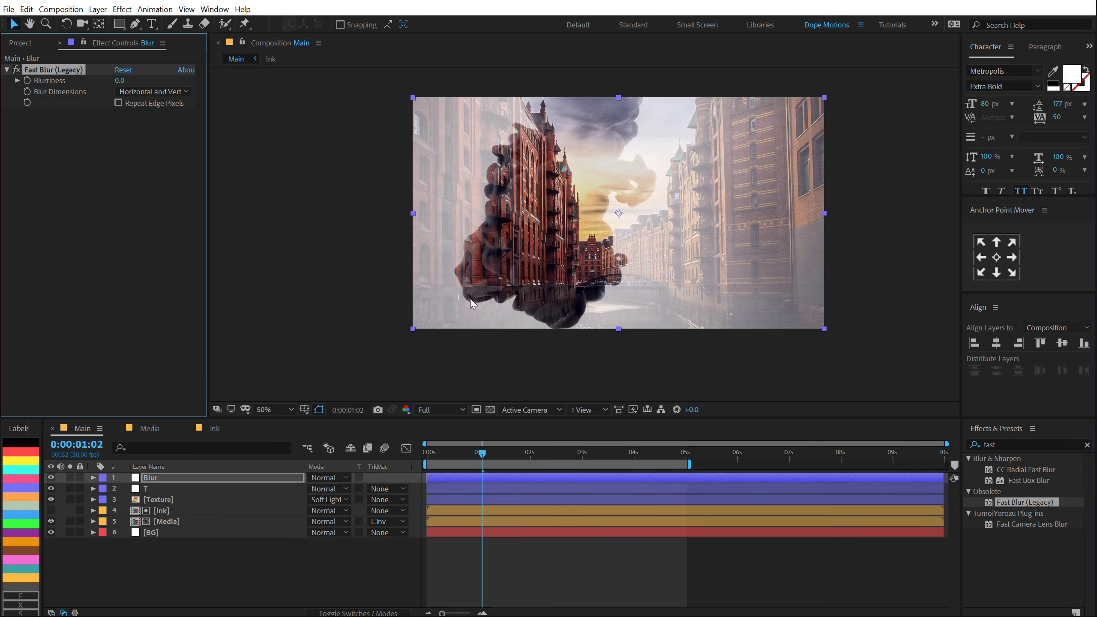
Step: Go to 0:00:00:15, enable Repeat Edge Pixels on the Blur layer's Fast Blur (Legacy), and set Blurriness to 15
{"action": "left_click", "coordinate": [457, 458]}
{"action": "left_click_drag", "start_coordinate": [454, 458], "coordinate": [452, 458]}
{"action": "left_click", "coordinate": [118, 103]}
{"action": "left_click", "coordinate": [119, 81]}
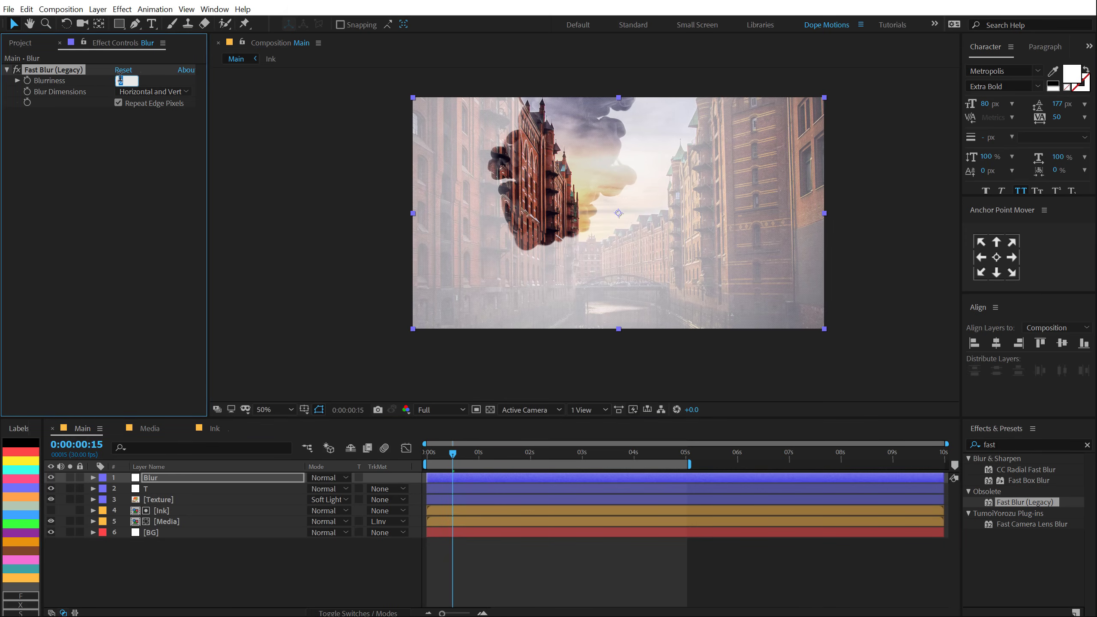
{"action": "type", "text": "15"}
{"action": "key", "text": "Return"}
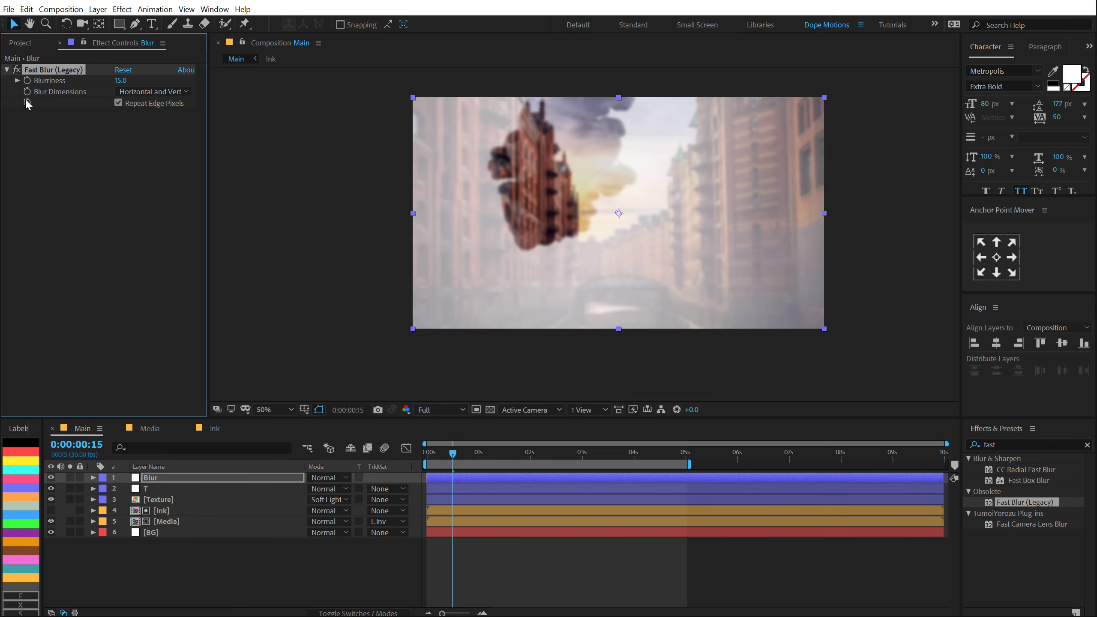
Step: Keyframe Blurriness, move that keyframe to 0:00:00:00, and set Blurriness to 0 at 0:00:00:15
{"action": "left_click", "coordinate": [28, 81]}
{"action": "key", "text": "u"}
{"action": "left_click_drag", "start_coordinate": [453, 499], "coordinate": [427, 500]}
{"action": "left_click", "coordinate": [116, 81]}
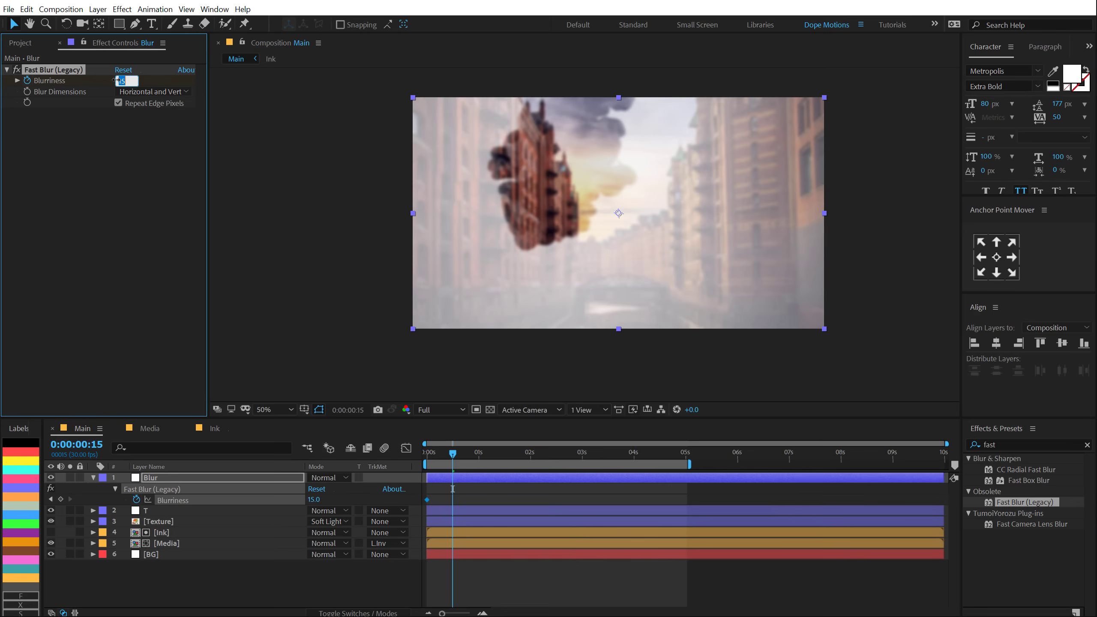
{"action": "type", "text": "0"}
{"action": "key", "text": "Return"}
Step: Apply Easy Ease to both Blurriness keyframes and preview the animation from the beginning
{"action": "left_click_drag", "start_coordinate": [467, 493], "coordinate": [391, 517]}
{"action": "key", "text": "F9"}
{"action": "left_click_drag", "start_coordinate": [437, 451], "coordinate": [403, 454]}
{"action": "key", "text": "space"}
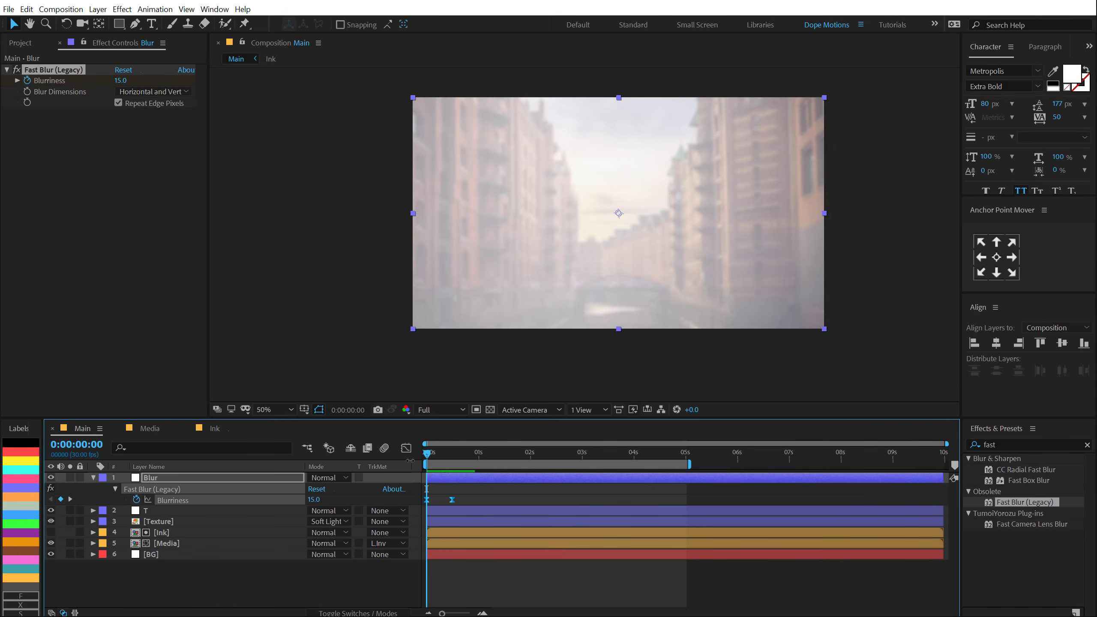
Step: Move the ending Blurriness keyframe to 0:00:00:20
{"action": "left_click", "coordinate": [438, 455]}
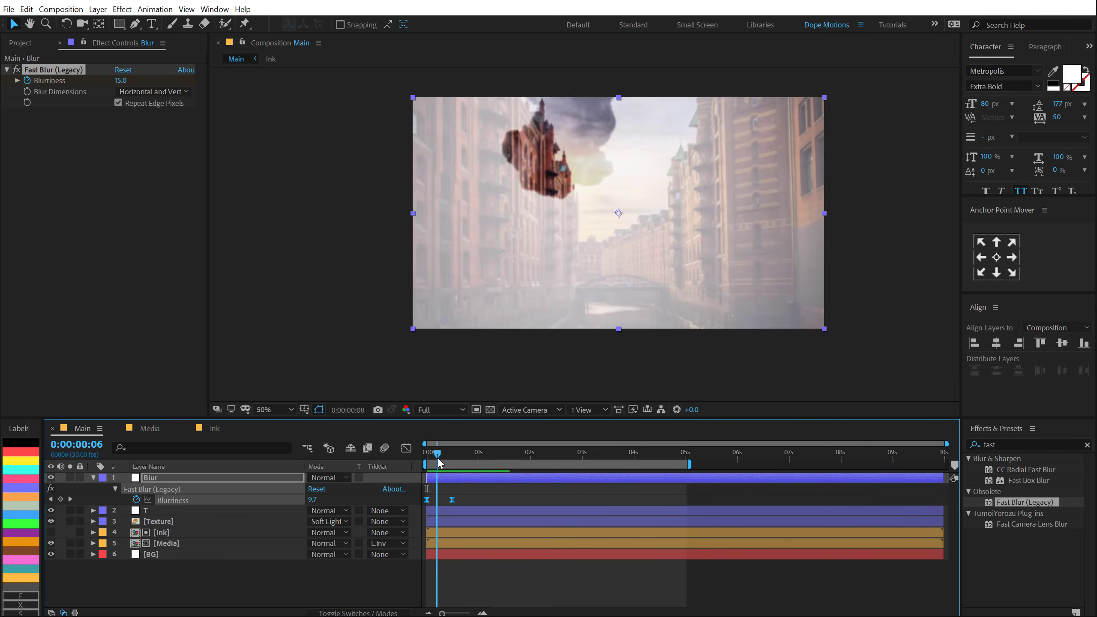
{"action": "left_click", "coordinate": [452, 501]}
{"action": "left_click_drag", "start_coordinate": [455, 453], "coordinate": [462, 451]}
{"action": "left_click_drag", "start_coordinate": [453, 500], "coordinate": [465, 500]}
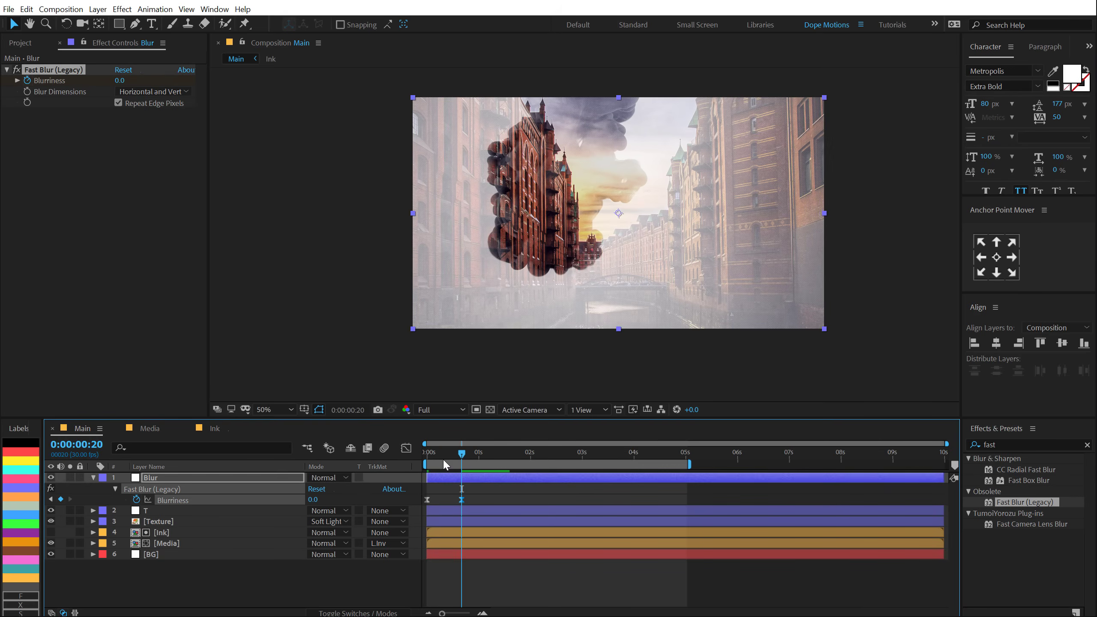
Step: Preview the blurred ink reveal in Main from the start, scrub to 0:00:03:02, and collapse the Blur layer's properties
{"action": "key", "text": "space"}
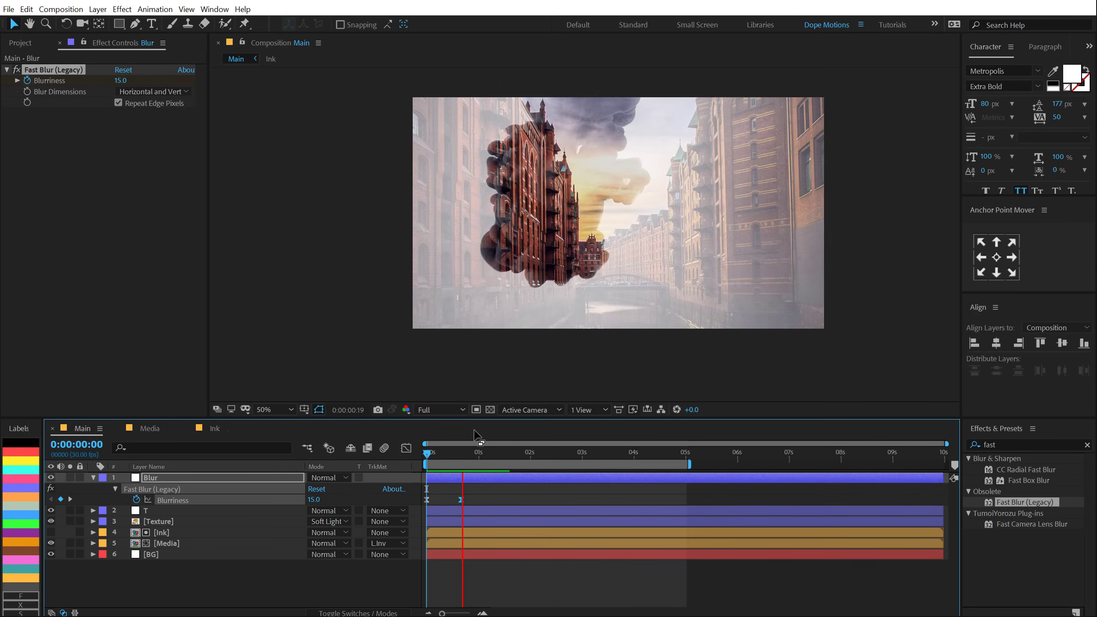
{"action": "key", "text": "space"}
{"action": "key", "text": "space"}
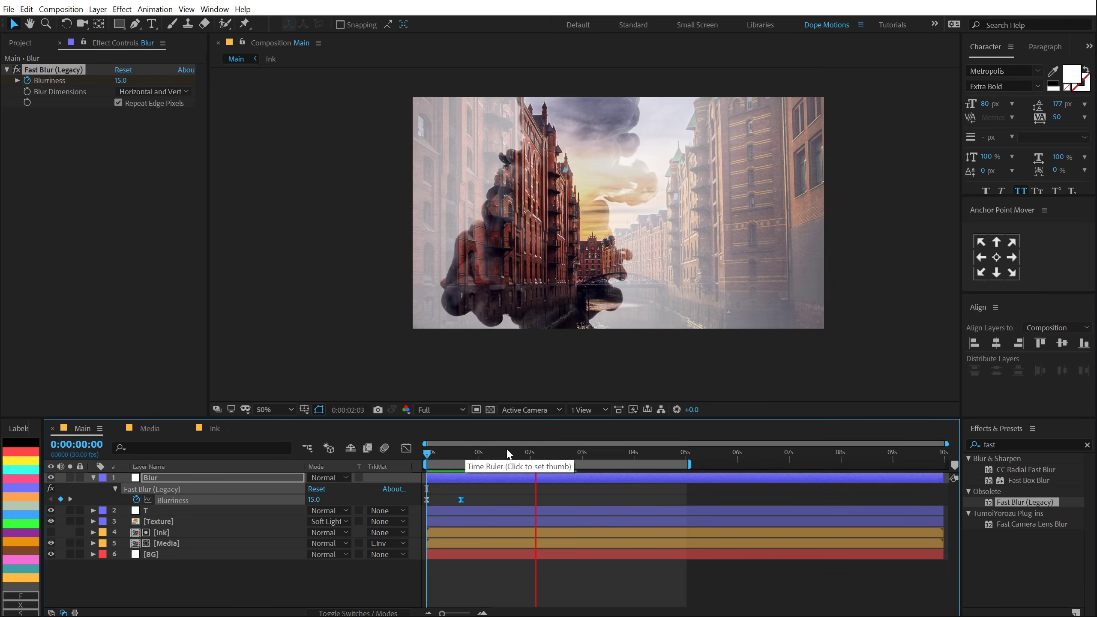
{"action": "key", "text": "space"}
{"action": "key", "text": "space"}
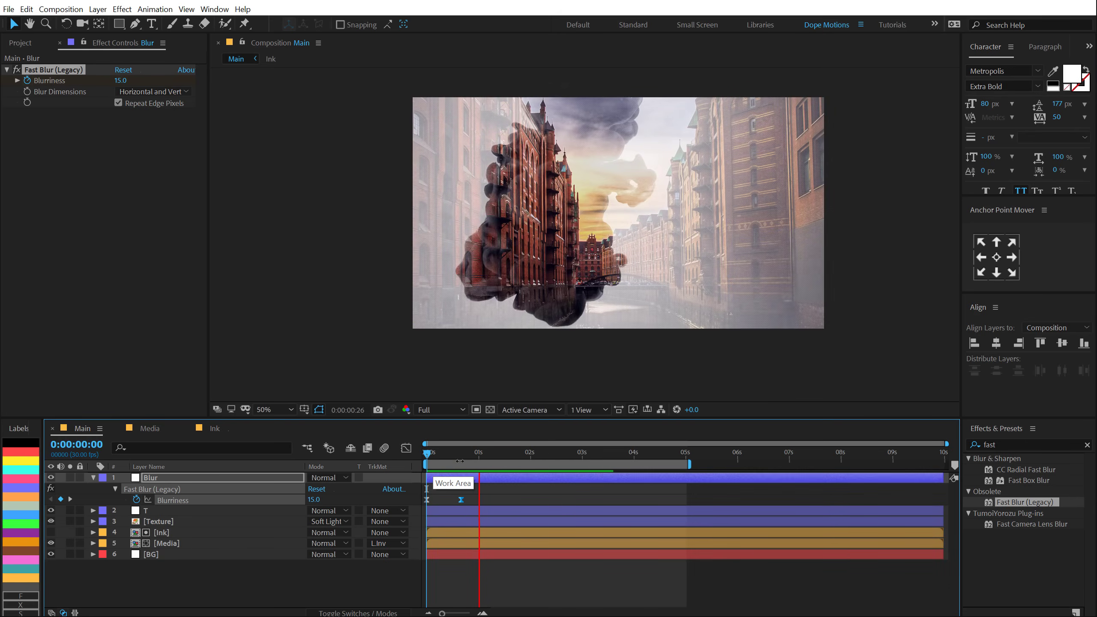
{"action": "left_click_drag", "start_coordinate": [504, 449], "coordinate": [586, 452]}
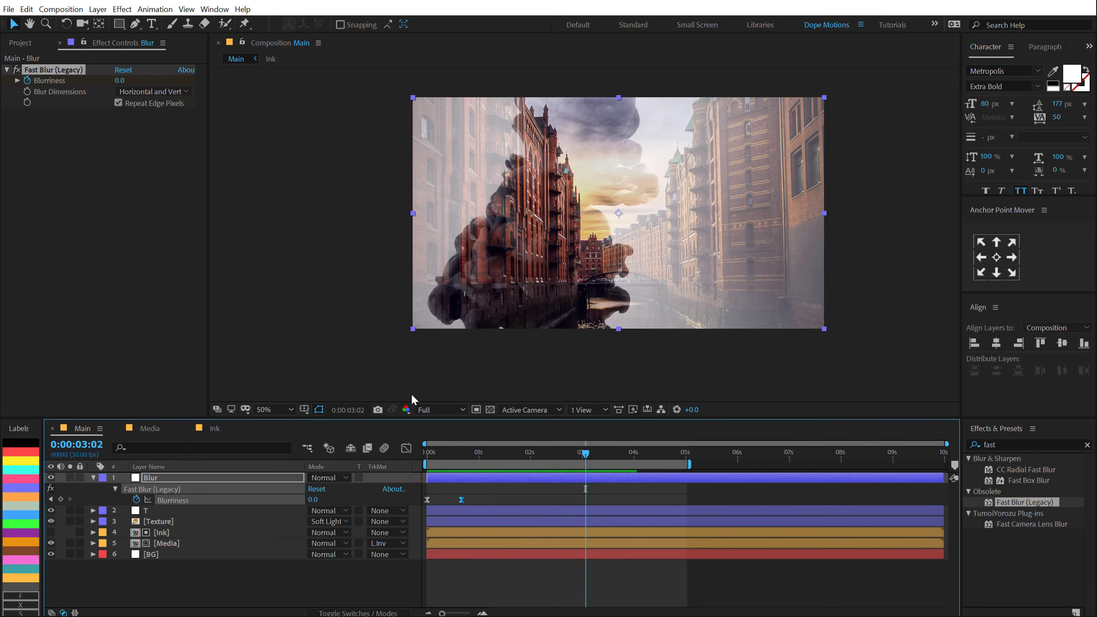
{"action": "left_click", "coordinate": [93, 477]}
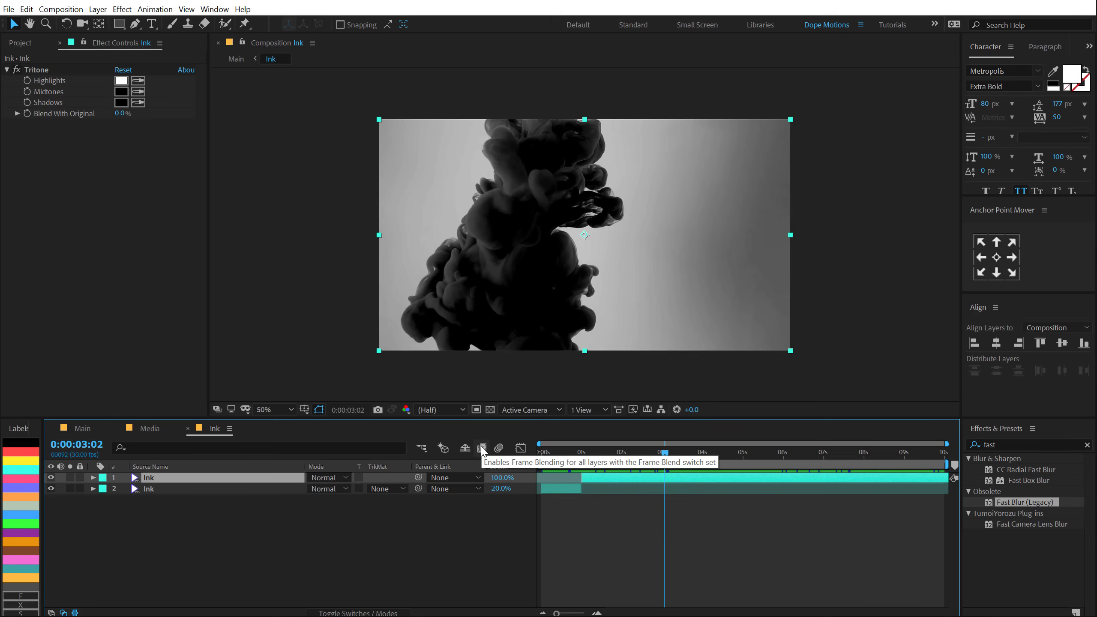
Step: Show the project contents, return to the Main composition, and scrub the reveal to 0:00:03:15
{"action": "left_click", "coordinate": [20, 43]}
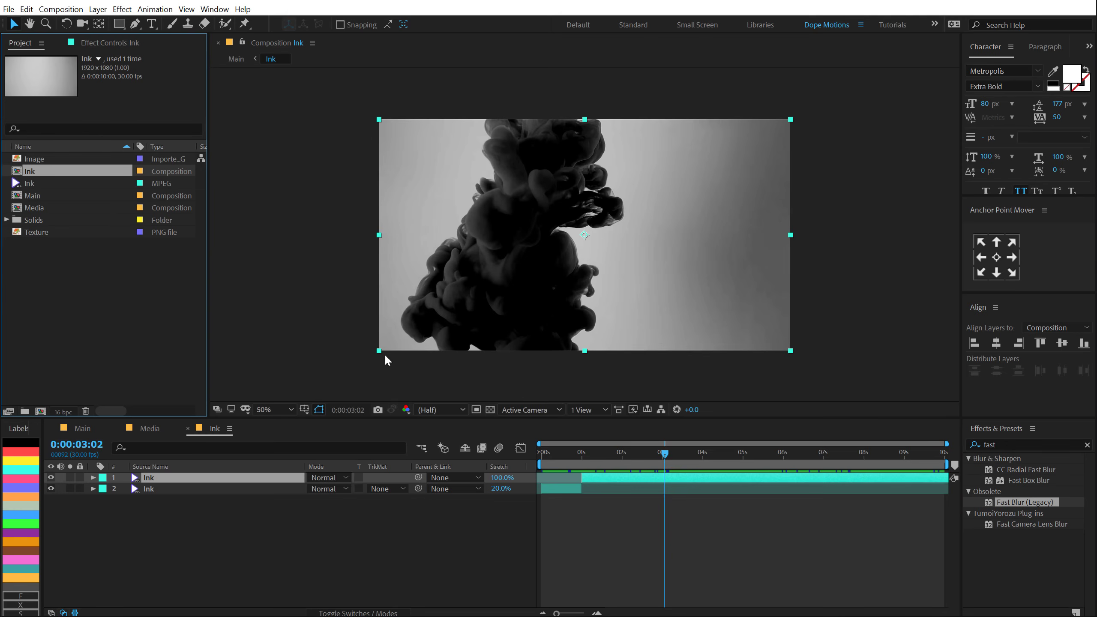
{"action": "left_click", "coordinate": [84, 428]}
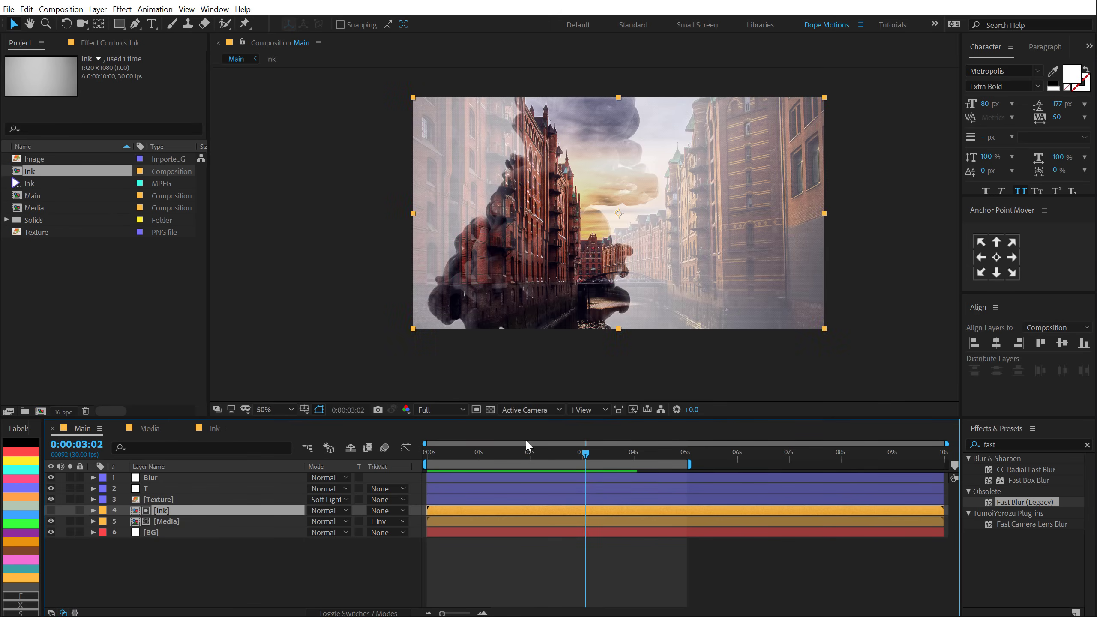
{"action": "mouse_move", "coordinate": [450, 454]}
{"action": "left_mouse_down"}
{"action": "mouse_move", "coordinate": [633, 452]}
{"action": "mouse_move", "coordinate": [609, 454]}
{"action": "left_mouse_up"}
Step: Create a new 1920 x 1080, 30 fps composition named Text with a duration of 0:00:10:00
{"action": "left_click", "coordinate": [88, 323]}
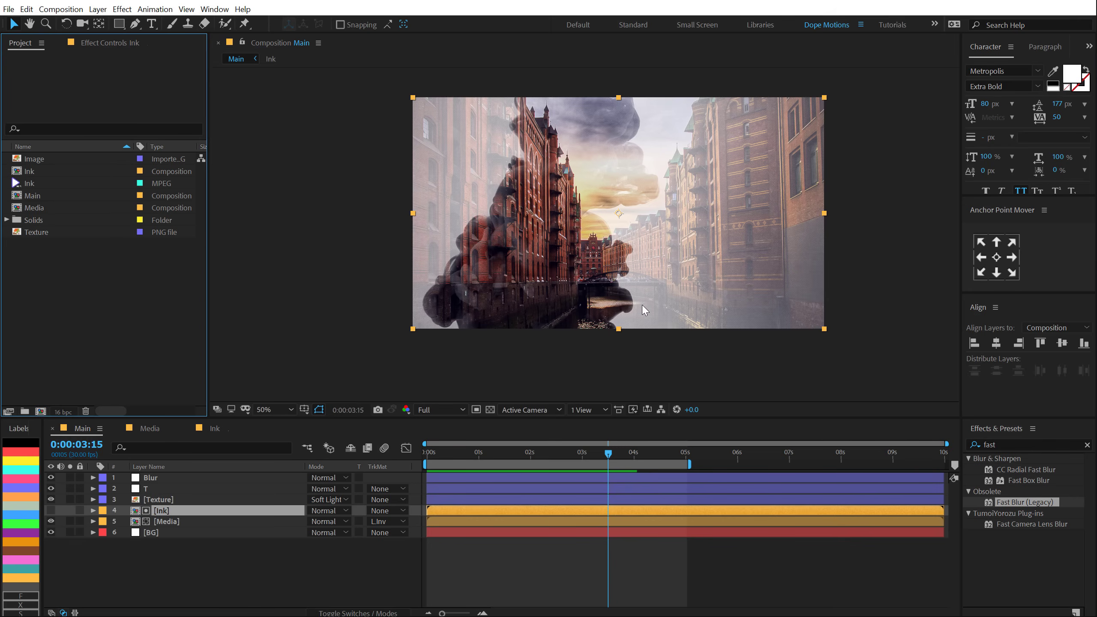
{"action": "left_click", "coordinate": [40, 411]}
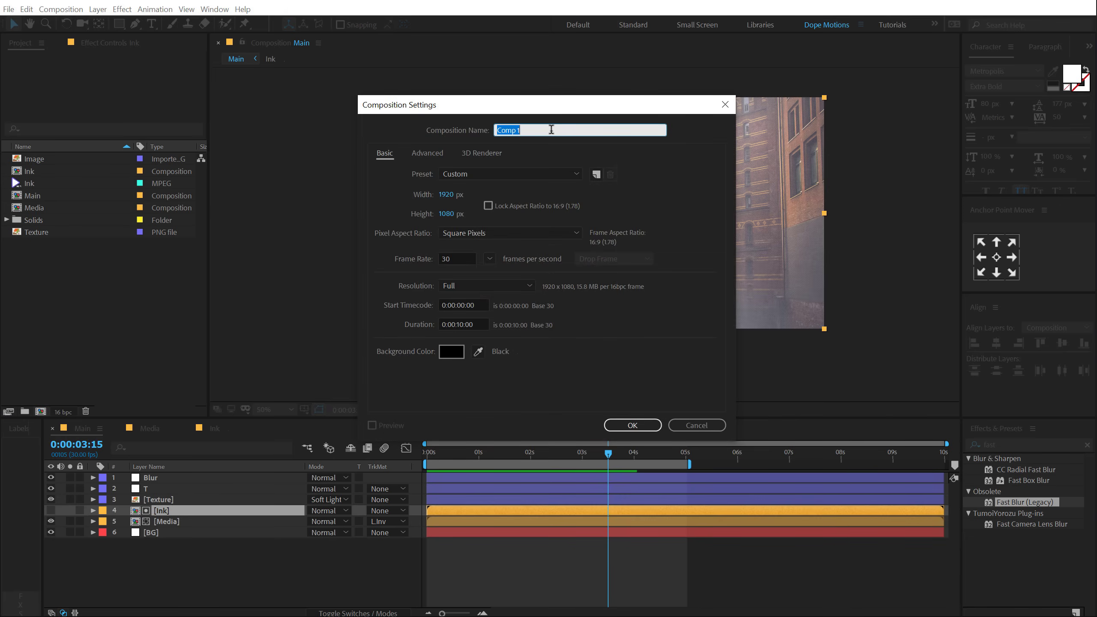
{"action": "type", "text": "Text"}
{"action": "left_click", "coordinate": [634, 425]}
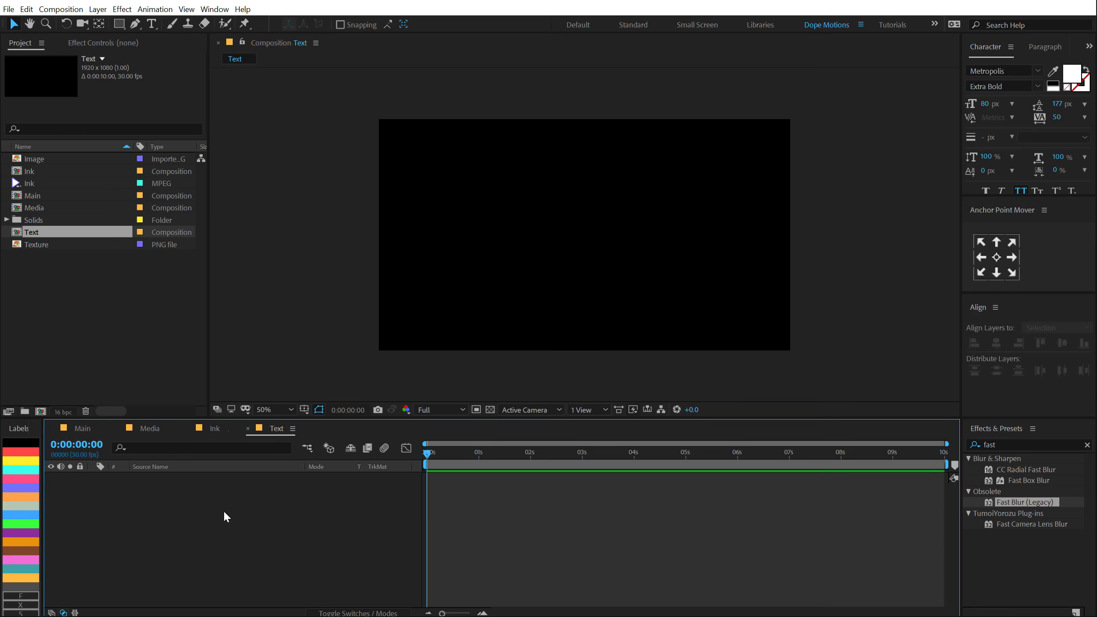
Step: Change the Text composition's background color to white (FFFFFF)
{"action": "key", "text": "ctrl+k"}
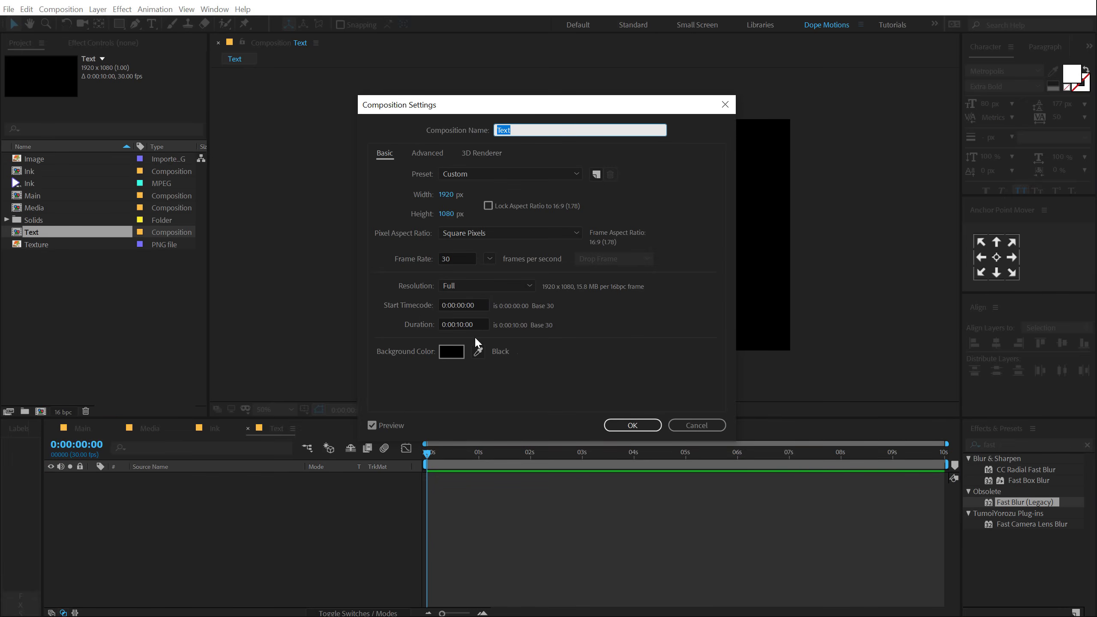
{"action": "left_click", "coordinate": [453, 355]}
{"action": "left_click", "coordinate": [168, 124]}
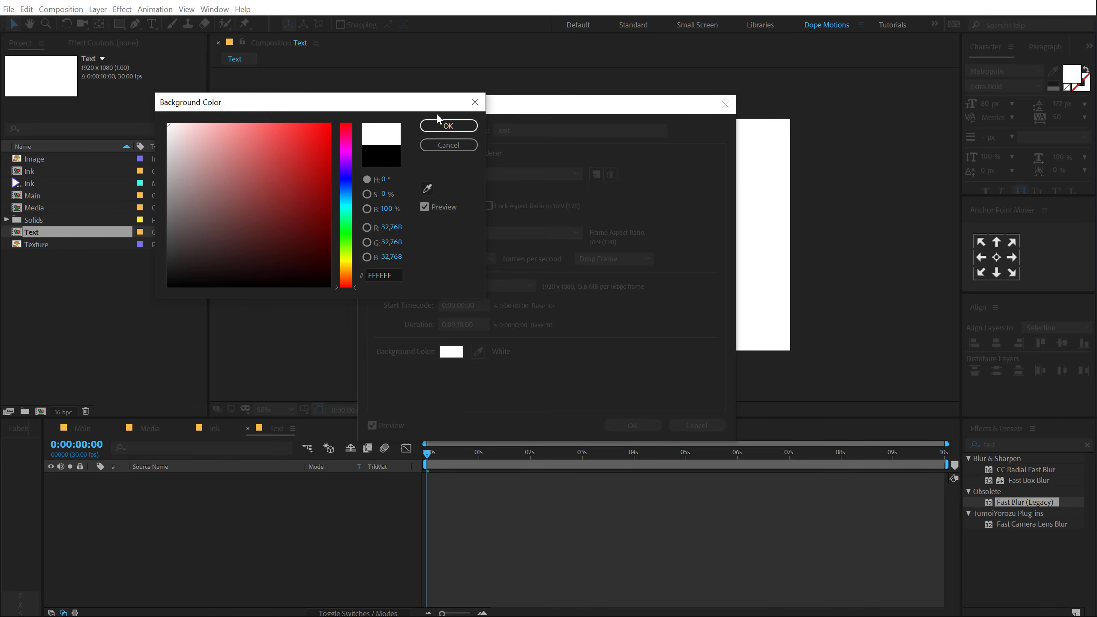
{"action": "left_click", "coordinate": [448, 125]}
{"action": "left_click", "coordinate": [633, 424]}
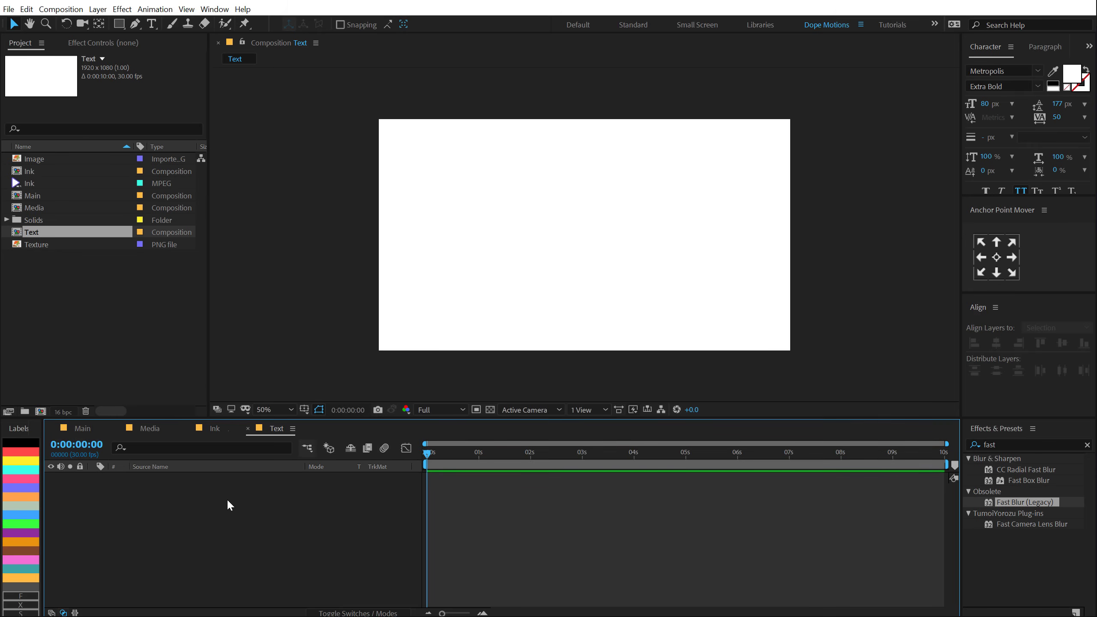
Step: Activate the Type tool and set its font to Roboto Slab Regular
{"action": "left_click", "coordinate": [151, 23]}
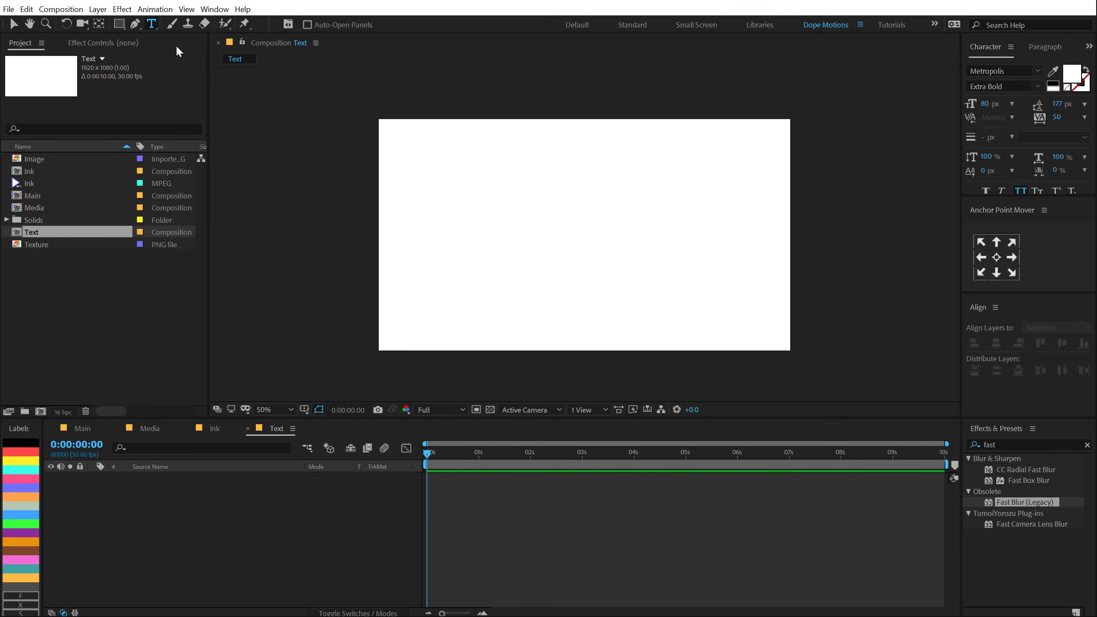
{"action": "left_click", "coordinate": [1020, 69]}
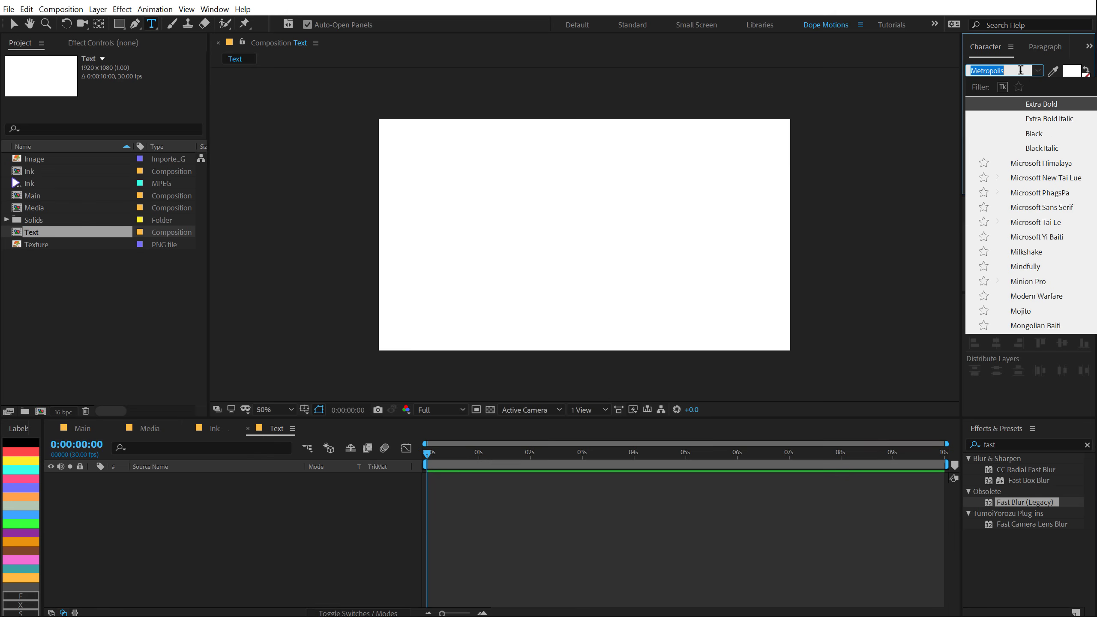
{"action": "type", "text": "robot"}
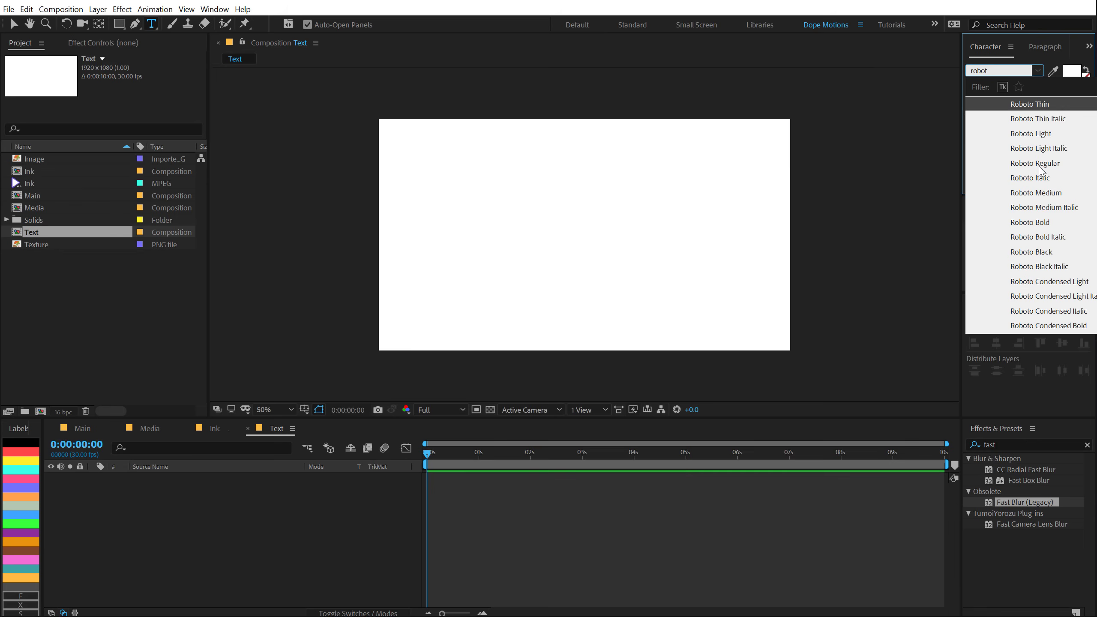
{"action": "scroll", "coordinate": [1042, 165], "scroll_direction": "down", "scroll_amount": 2}
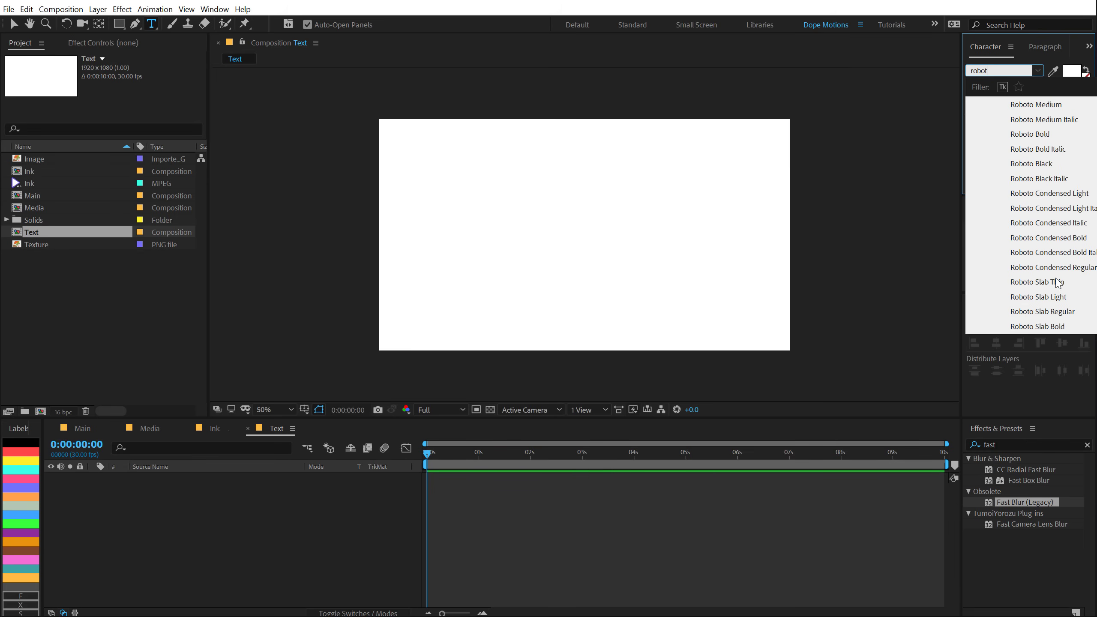
{"action": "left_click", "coordinate": [1058, 312]}
Step: Add a text layer with black fill (000000) reading "ELEGANT & STYISH" in the Text composition
{"action": "left_click", "coordinate": [444, 231]}
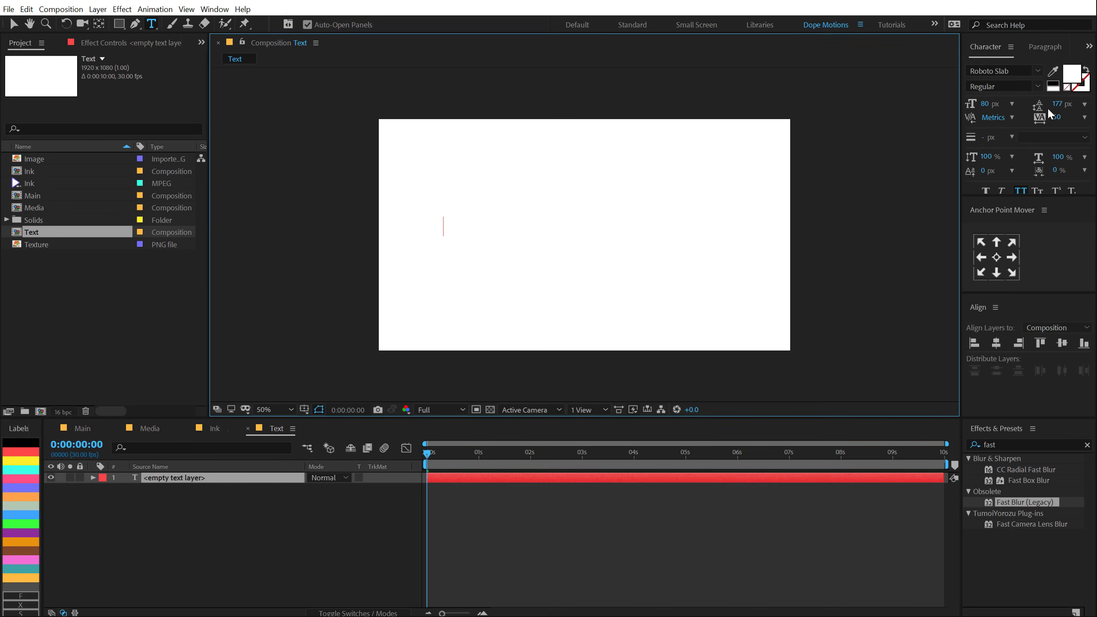
{"action": "left_click", "coordinate": [1071, 77]}
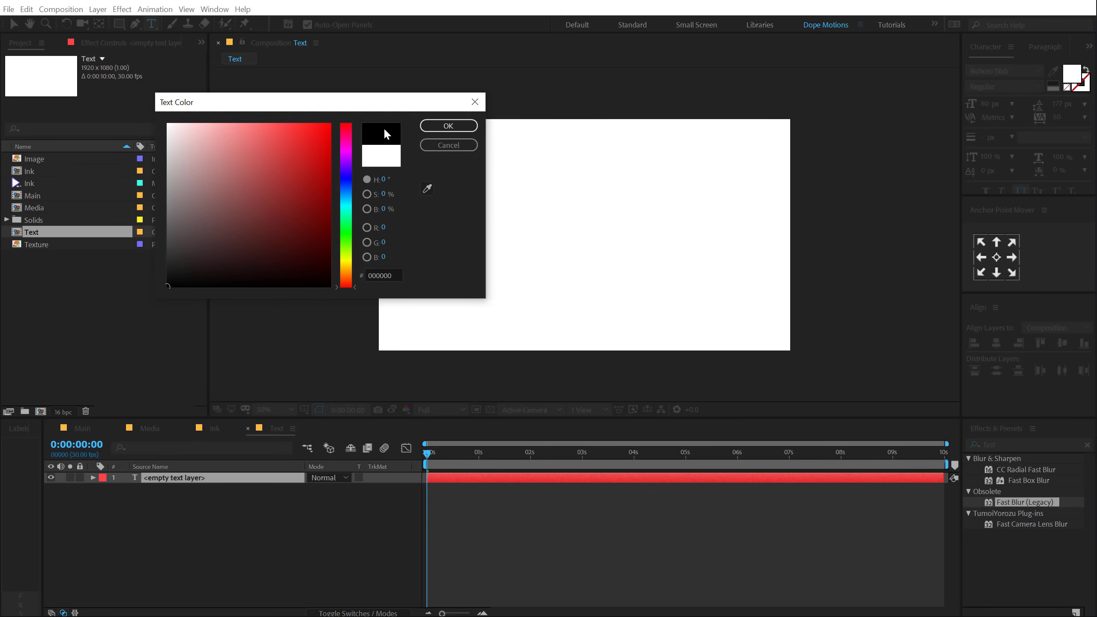
{"action": "left_click", "coordinate": [448, 125]}
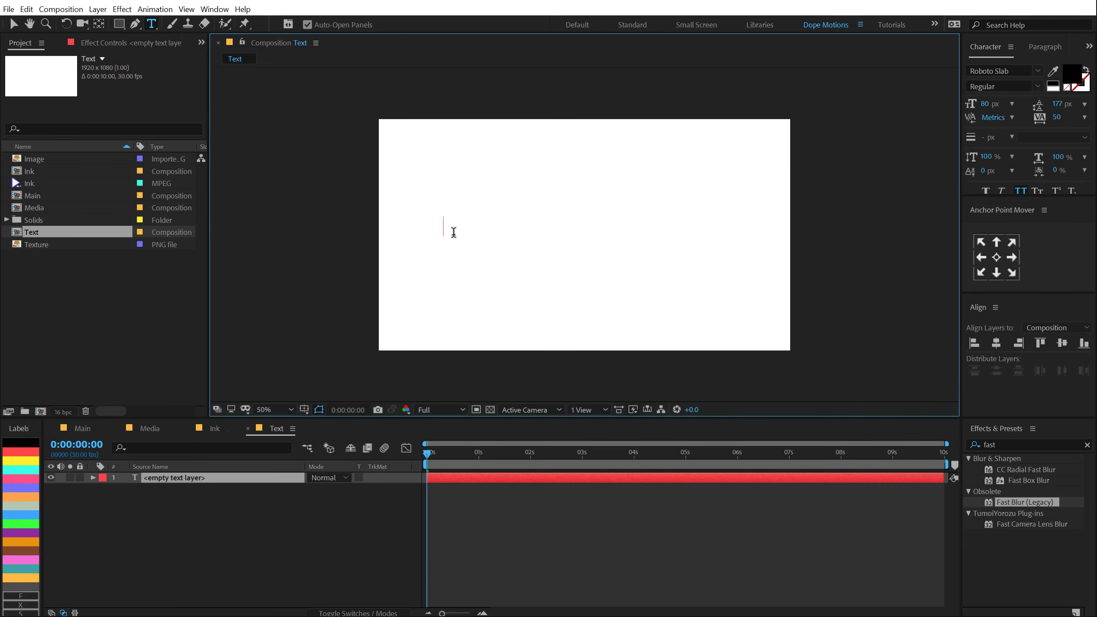
{"action": "type", "text": "ELEGANT"}
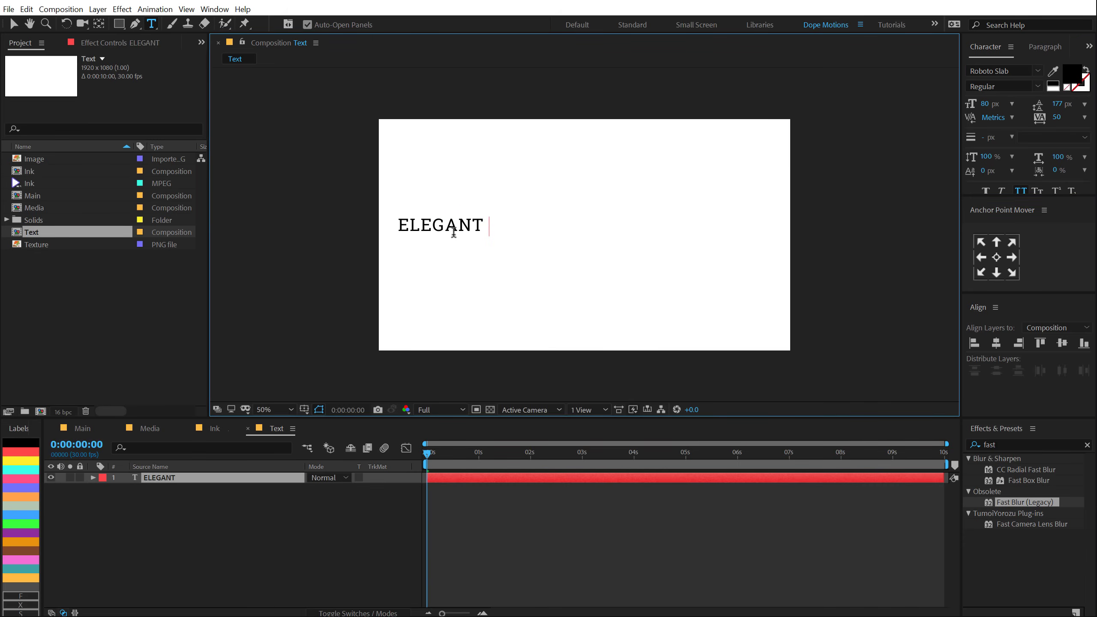
{"action": "type", "text": " & S"}
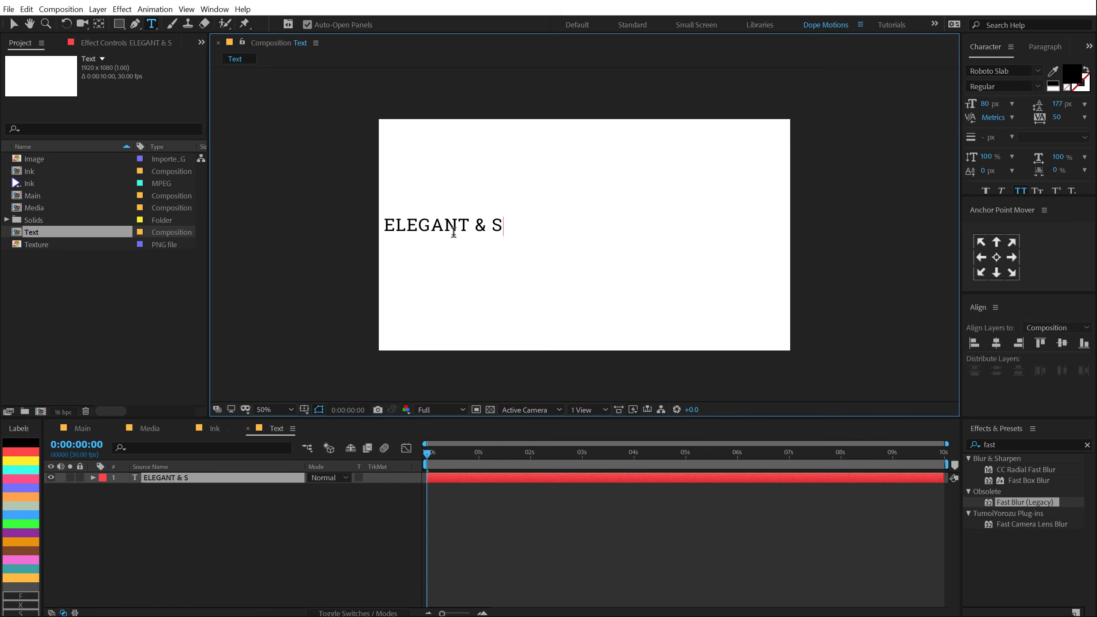
{"action": "type", "text": "TYISH"}
Step: Style the title as Bold, 56 px, with tracking 192, and center it horizontally in the composition
{"action": "left_click", "coordinate": [1036, 86]}
{"action": "left_click", "coordinate": [978, 147]}
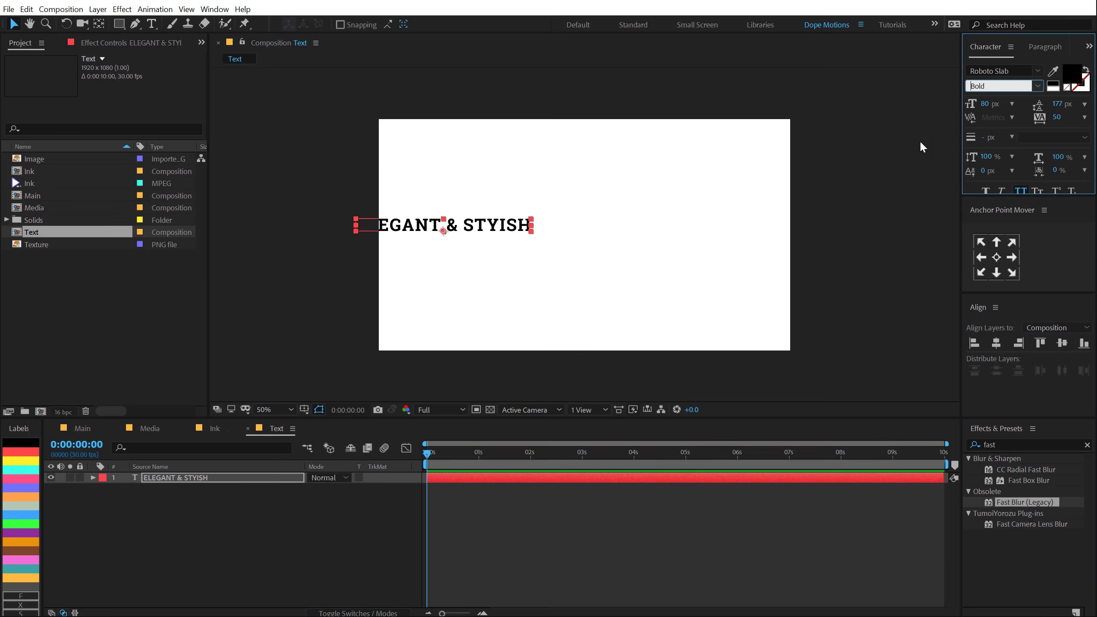
{"action": "left_click_drag", "start_coordinate": [985, 104], "coordinate": [971, 104]}
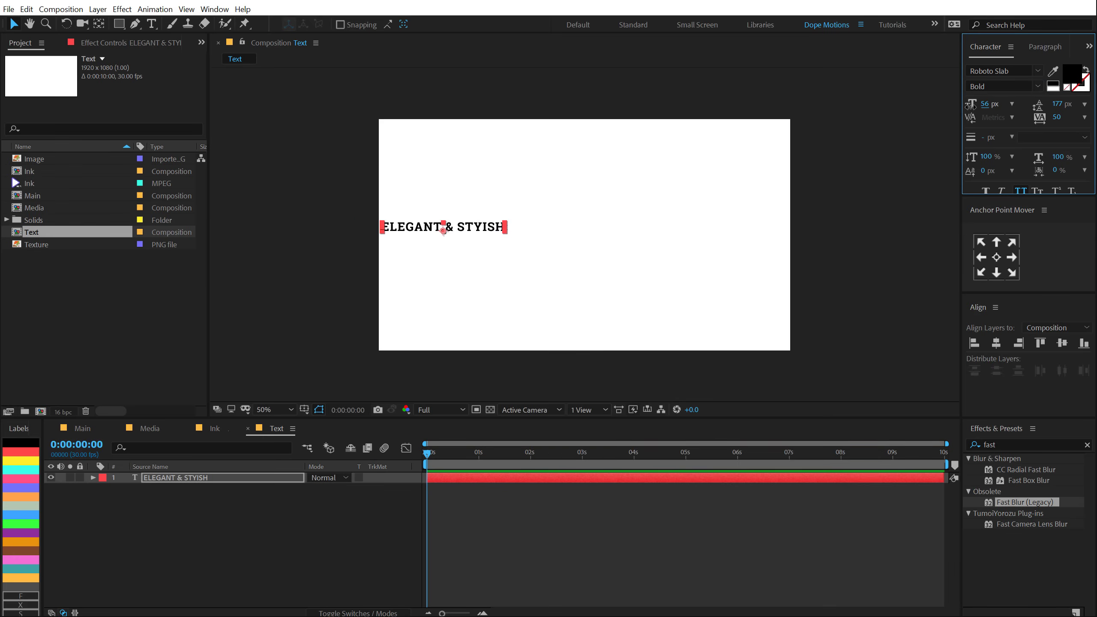
{"action": "left_click_drag", "start_coordinate": [1057, 119], "coordinate": [1086, 120]}
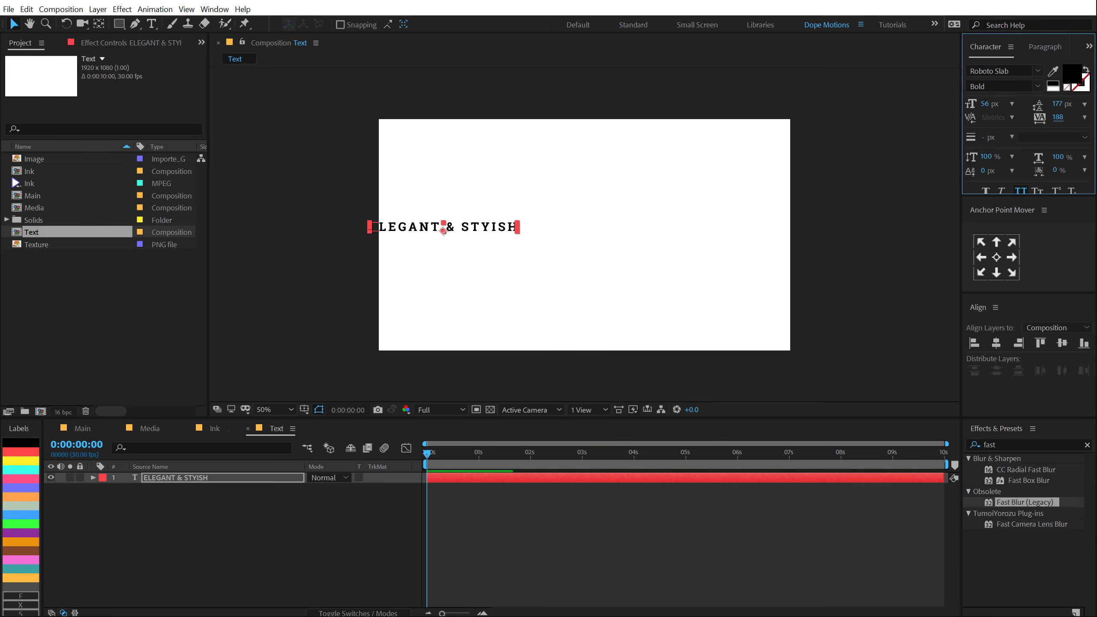
{"action": "left_click", "coordinate": [996, 343]}
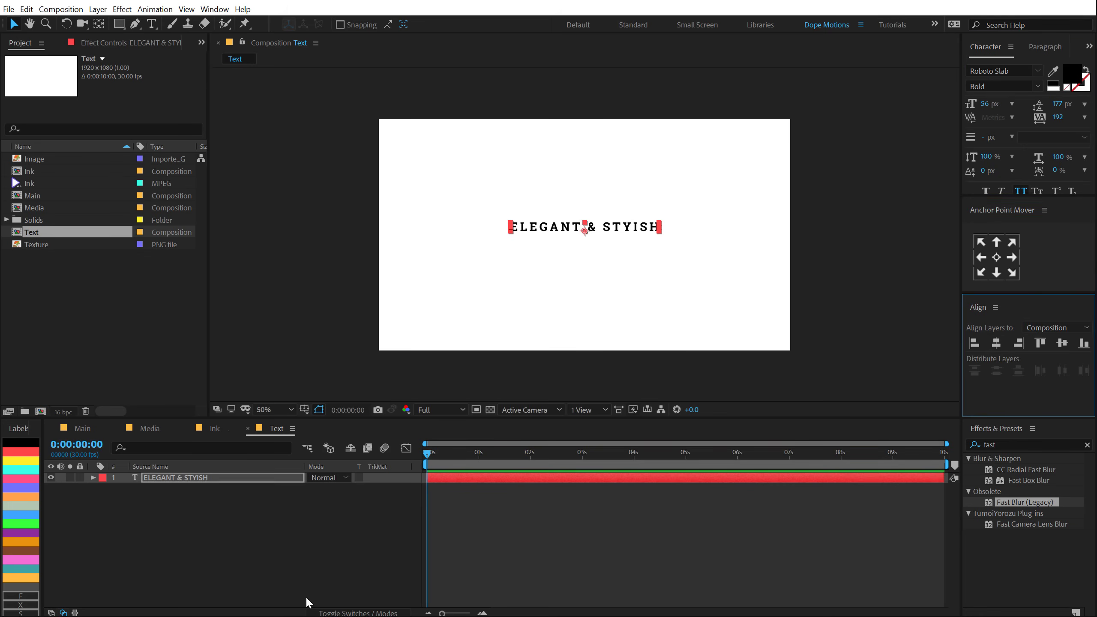
Step: Duplicate the "ELEGANT & STYISH" text layer and place the copy directly below the original line
{"action": "left_click", "coordinate": [542, 229]}
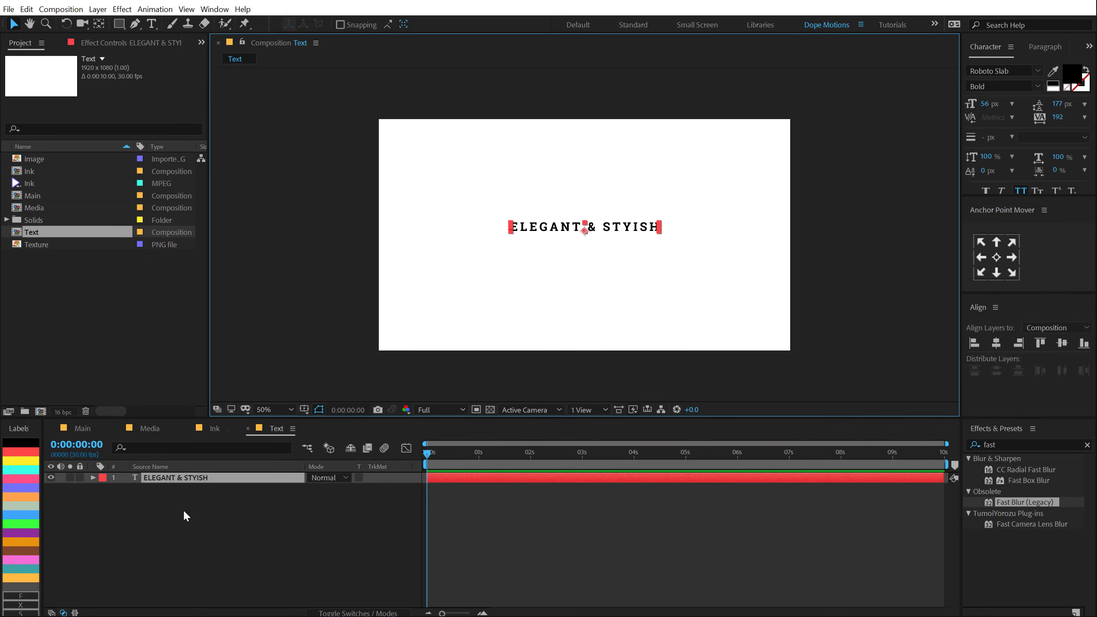
{"action": "left_click", "coordinate": [160, 477]}
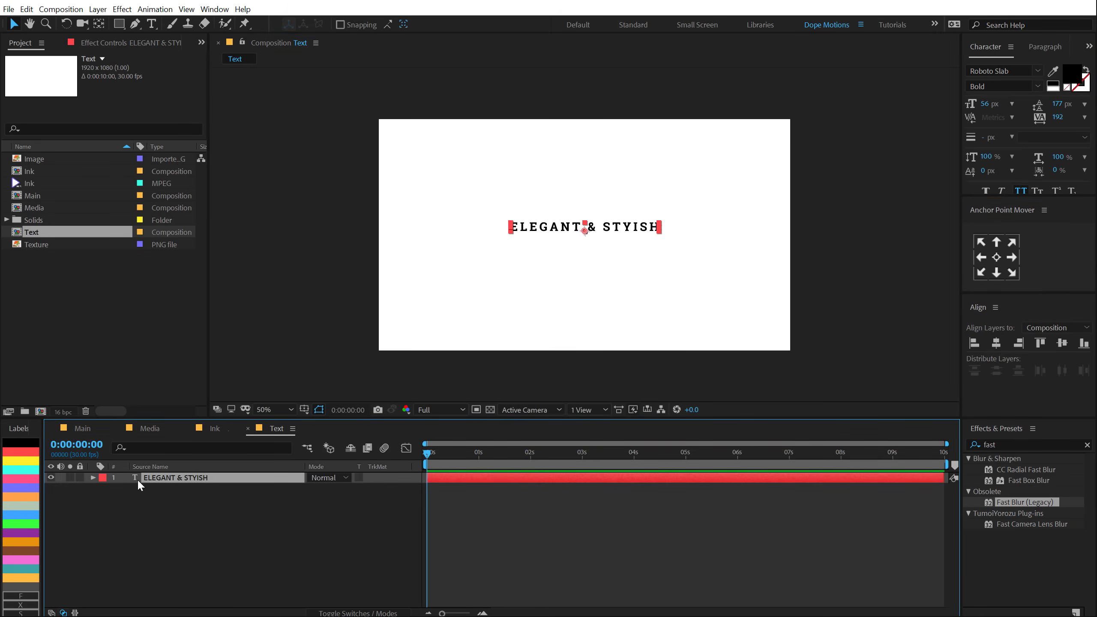
{"action": "key", "text": "ctrl+d"}
{"action": "left_click_drag", "start_coordinate": [629, 233], "coordinate": [628, 258]}
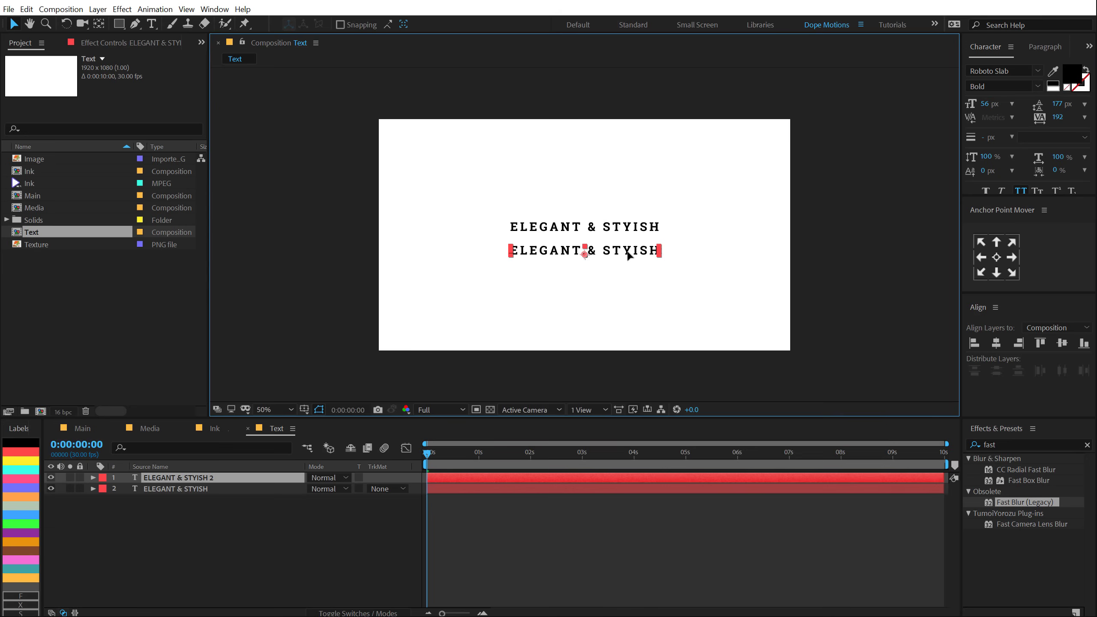
Step: Move the duplicated text layer beneath the original in the layer stack and change its text to "INK SLIDESHOW"
{"action": "left_click_drag", "start_coordinate": [156, 478], "coordinate": [154, 494]}
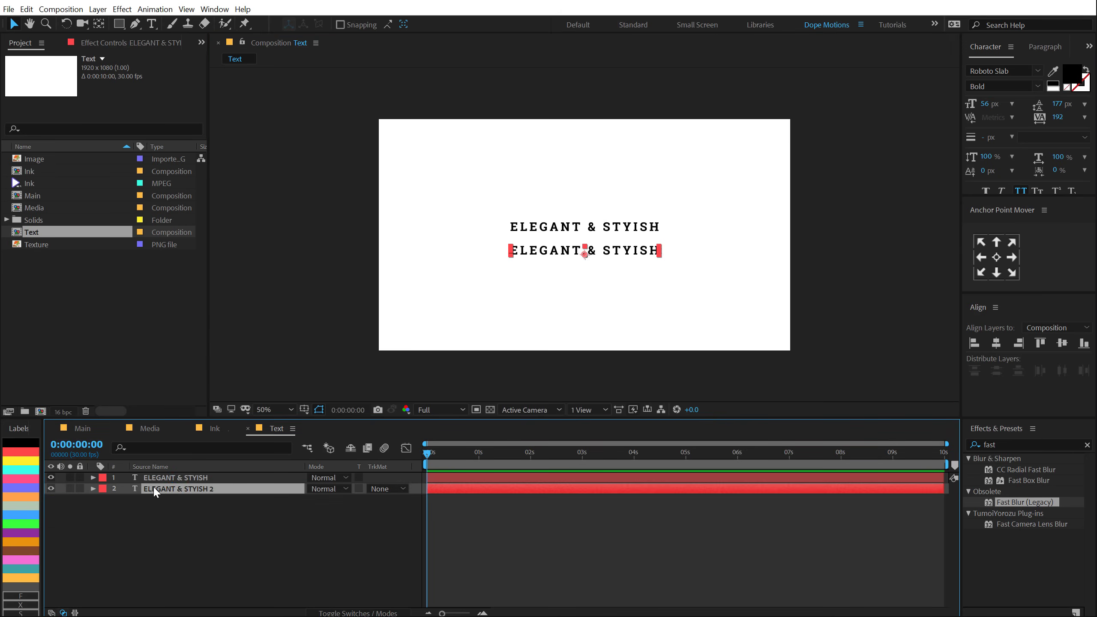
{"action": "double_click", "coordinate": [153, 486]}
{"action": "type", "text": "INK"}
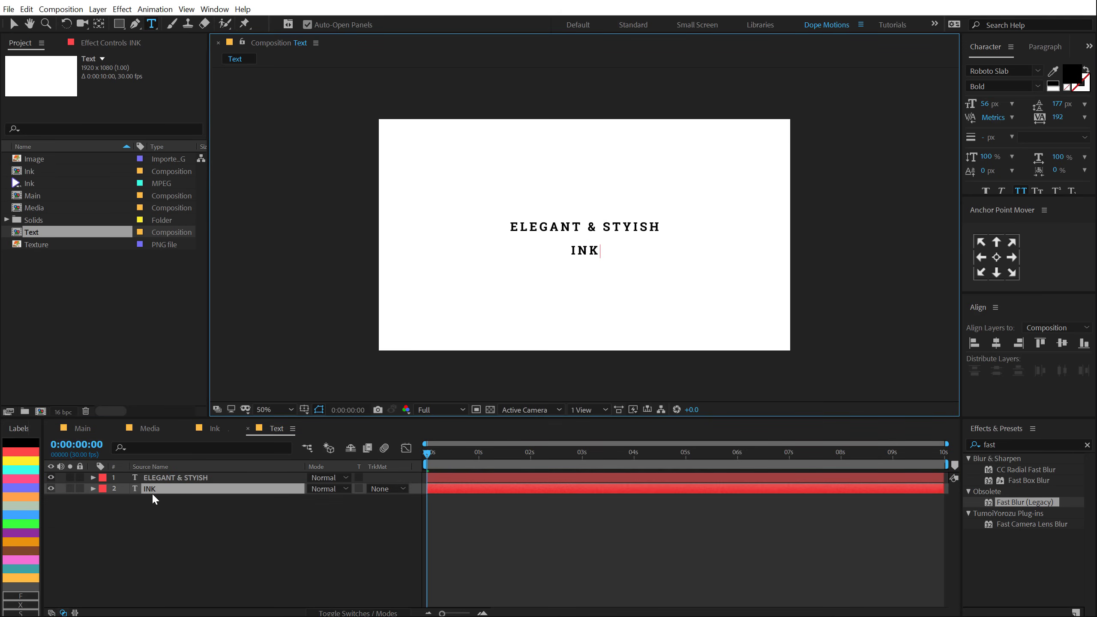
{"action": "type", "text": " SLIDESHOW"}
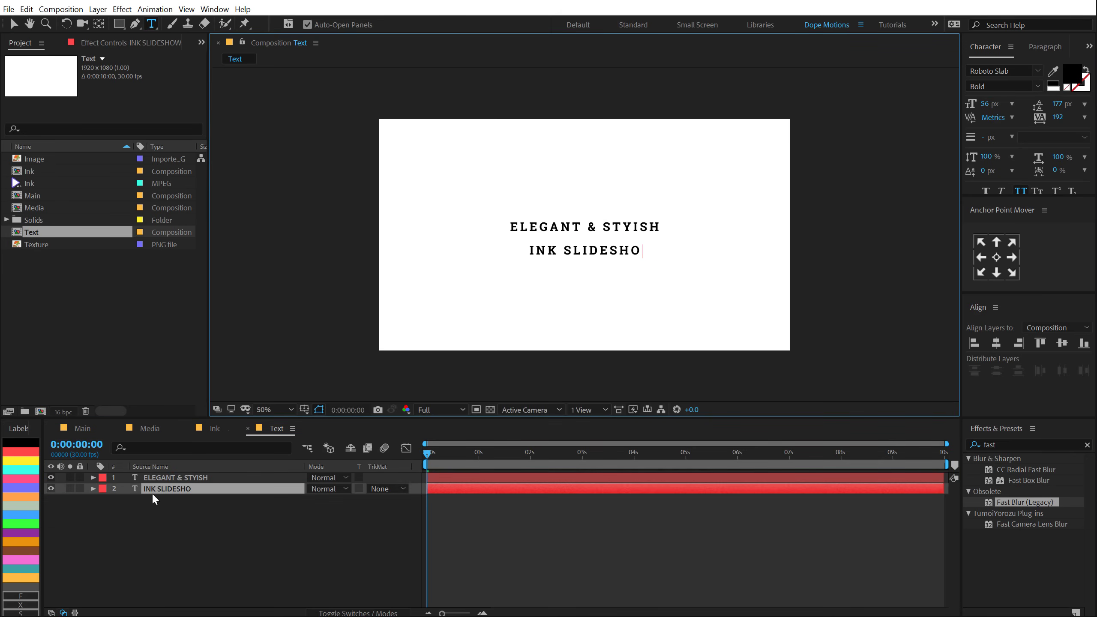
{"action": "key", "text": "Escape"}
{"action": "key", "text": "Caps_Lock"}
{"action": "key", "text": "Caps_Lock"}
Step: Enlarge the "INK SLIDESHOW" title to a font size of 111 px
{"action": "left_click_drag", "start_coordinate": [985, 103], "coordinate": [1010, 101]}
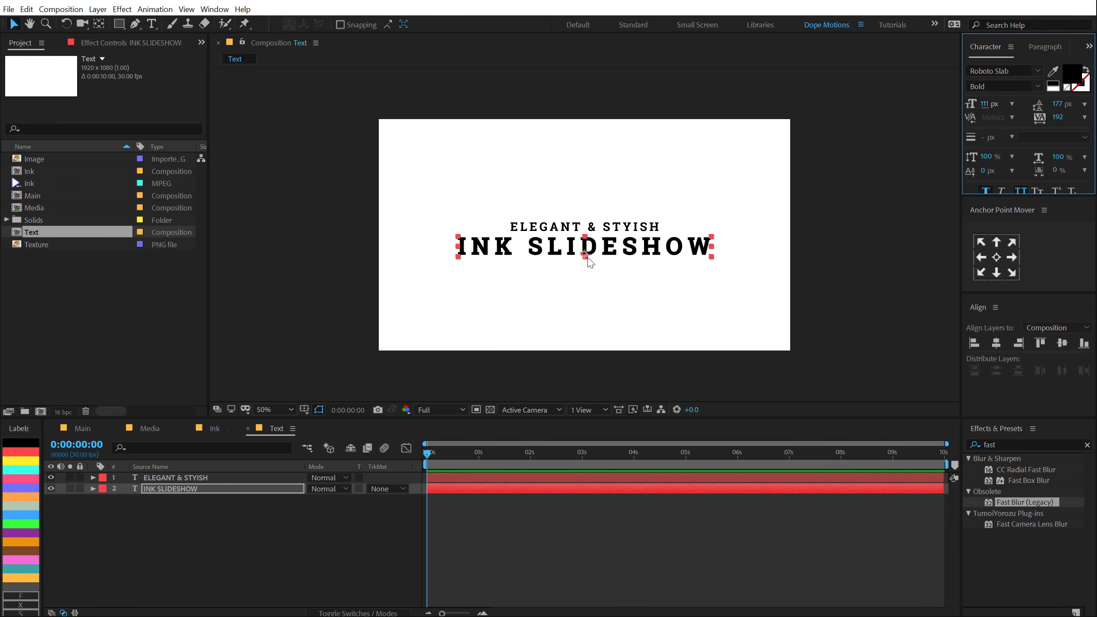
{"action": "key", "text": "period"}
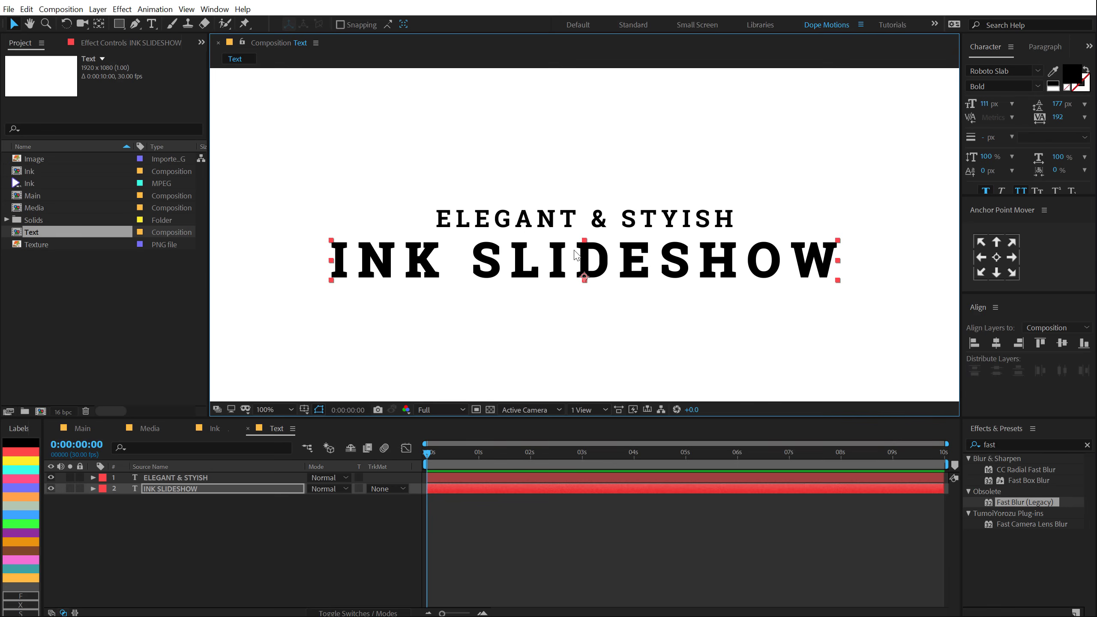
{"action": "key", "text": "comma"}
{"action": "left_click", "coordinate": [248, 516]}
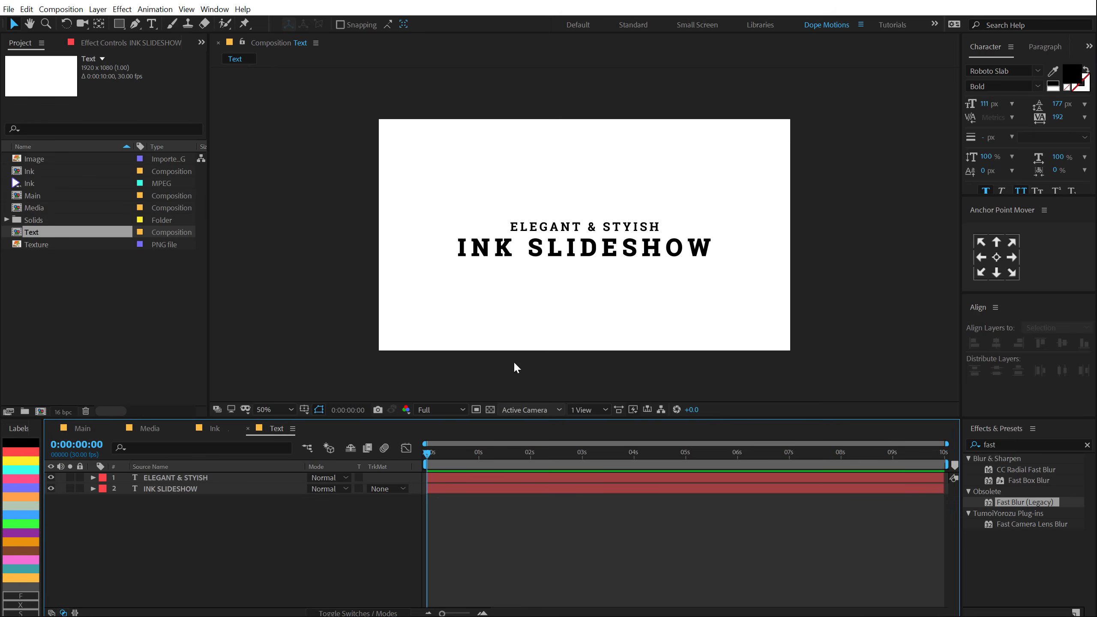
Step: Add a text animator with Position and Opacity properties to the "INK SLIDESHOW" layer
{"action": "key", "text": "period"}
{"action": "left_click_drag", "start_coordinate": [531, 258], "coordinate": [602, 228]}
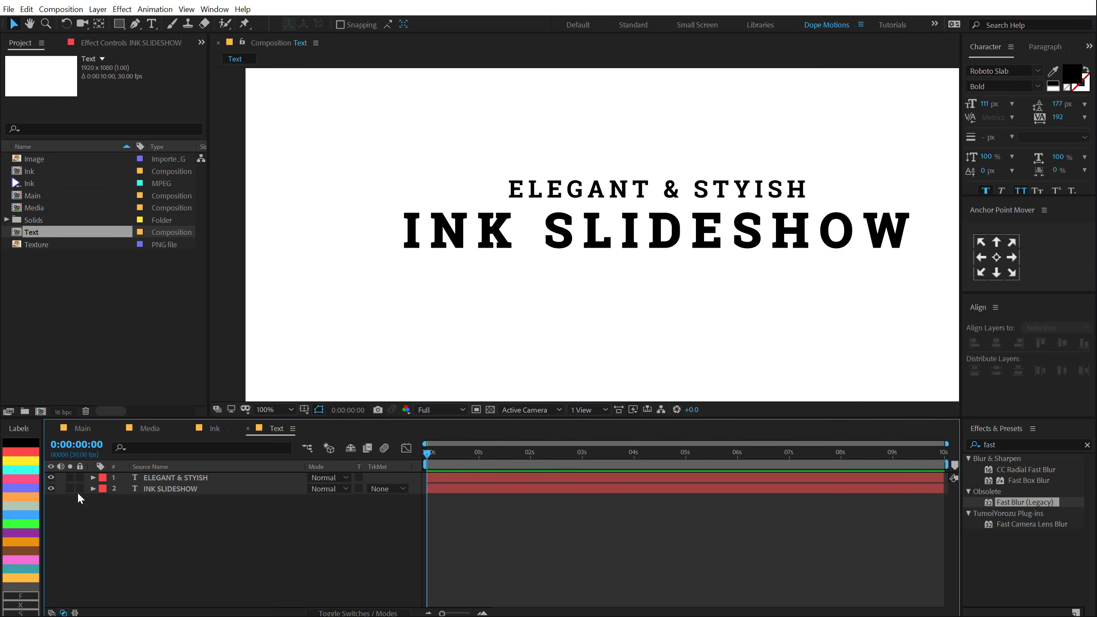
{"action": "left_click", "coordinate": [93, 489]}
{"action": "left_click", "coordinate": [404, 500]}
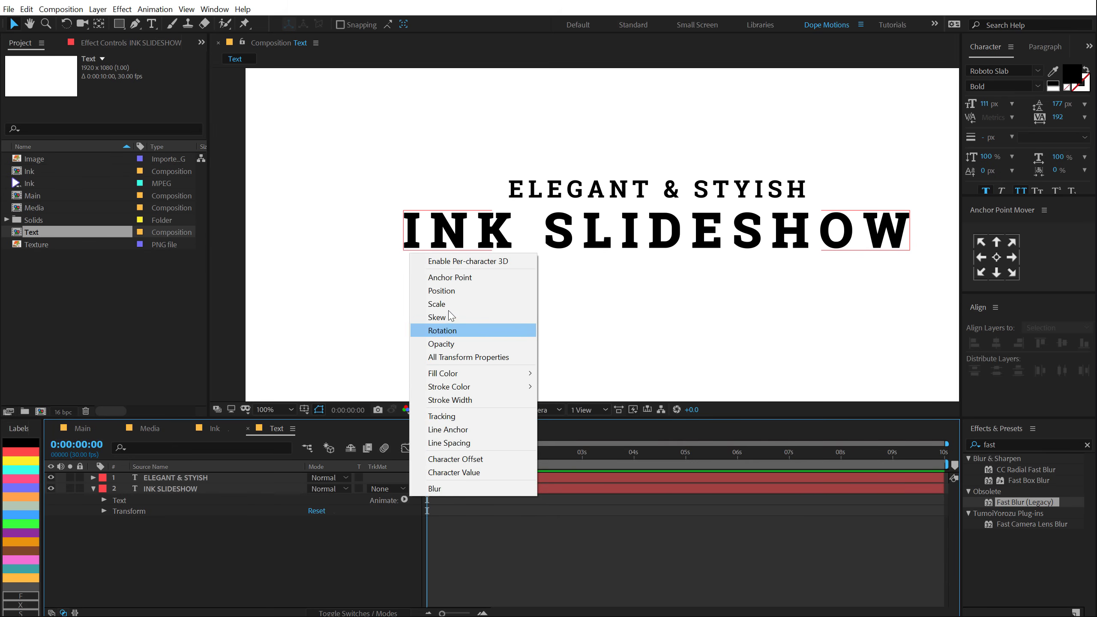
{"action": "left_click", "coordinate": [444, 290]}
{"action": "left_click", "coordinate": [401, 499]}
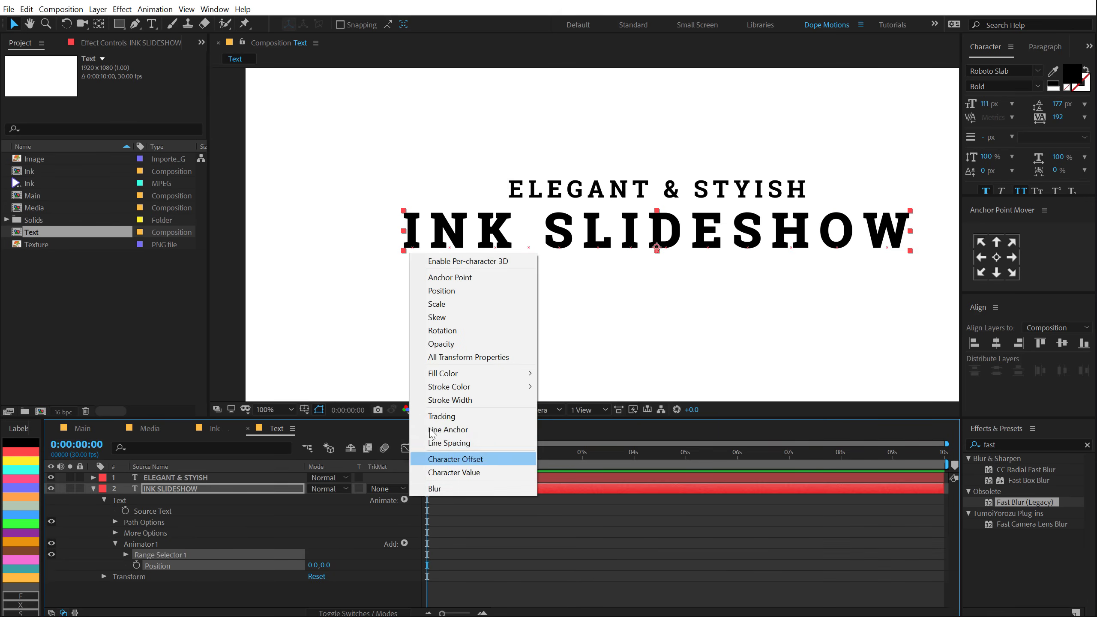
{"action": "left_click", "coordinate": [439, 346]}
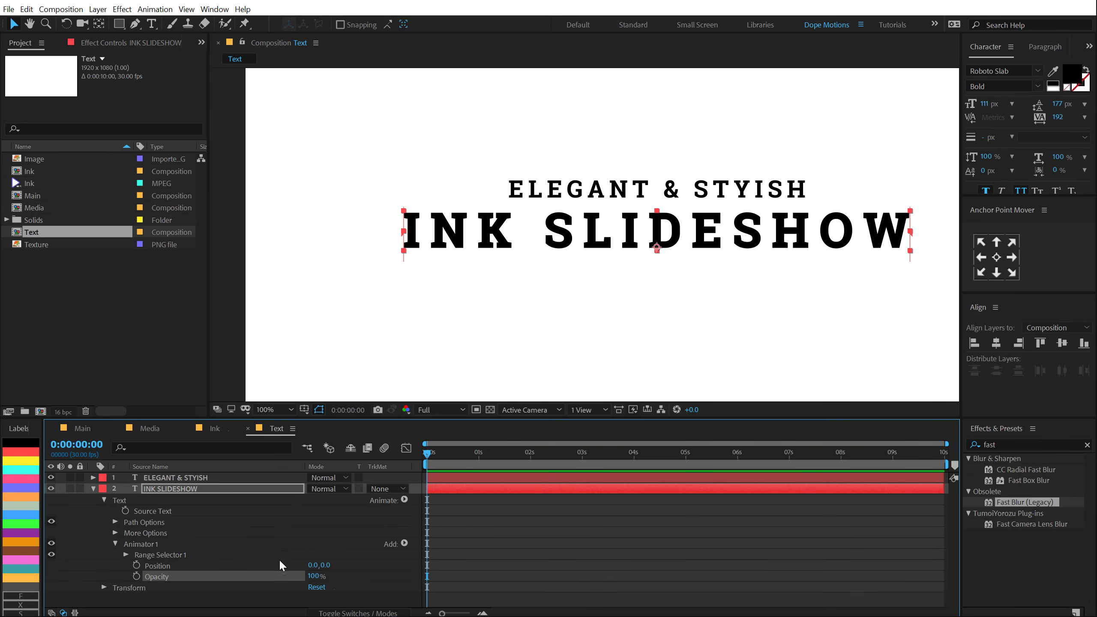
Step: Set the "INK SLIDESHOW" animator's Position to 0, 60 and its Opacity to 0%
{"action": "left_click_drag", "start_coordinate": [323, 565], "coordinate": [324, 567]}
{"action": "left_click", "coordinate": [324, 566]}
{"action": "type", "text": "60"}
{"action": "key", "text": "Return"}
{"action": "left_click", "coordinate": [314, 575]}
{"action": "type", "text": "0"}
{"action": "key", "text": "Return"}
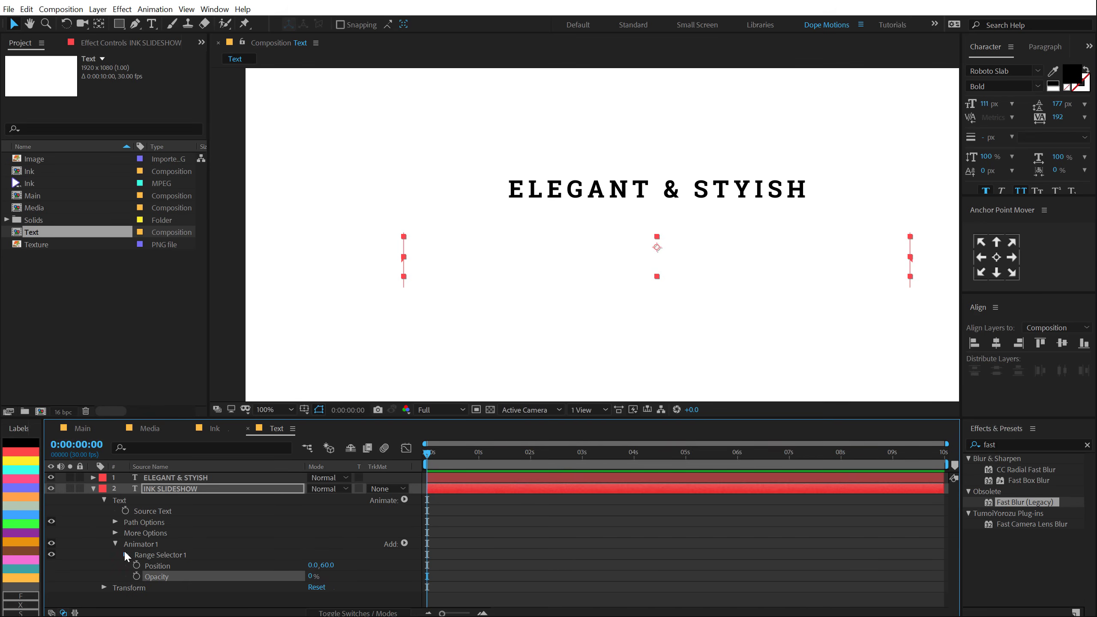
Step: Keyframe the "INK SLIDESHOW" range selector's Offset from -100% at 0:00 to 100% at 1:00
{"action": "left_click", "coordinate": [126, 554]}
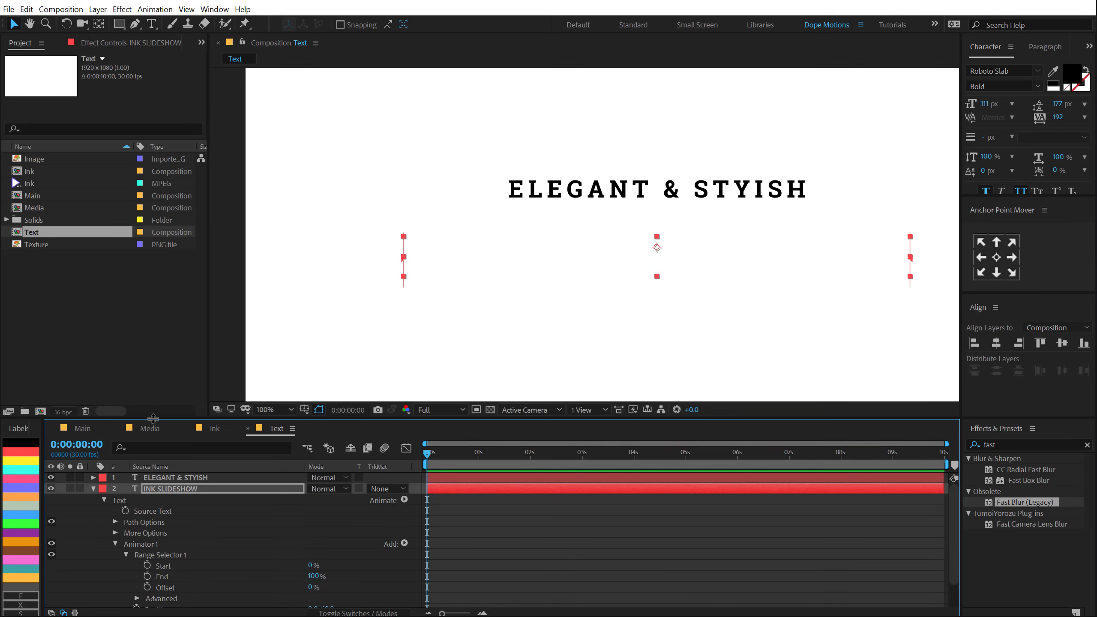
{"action": "left_click_drag", "start_coordinate": [153, 418], "coordinate": [178, 310]}
{"action": "left_click_drag", "start_coordinate": [463, 349], "coordinate": [479, 350]}
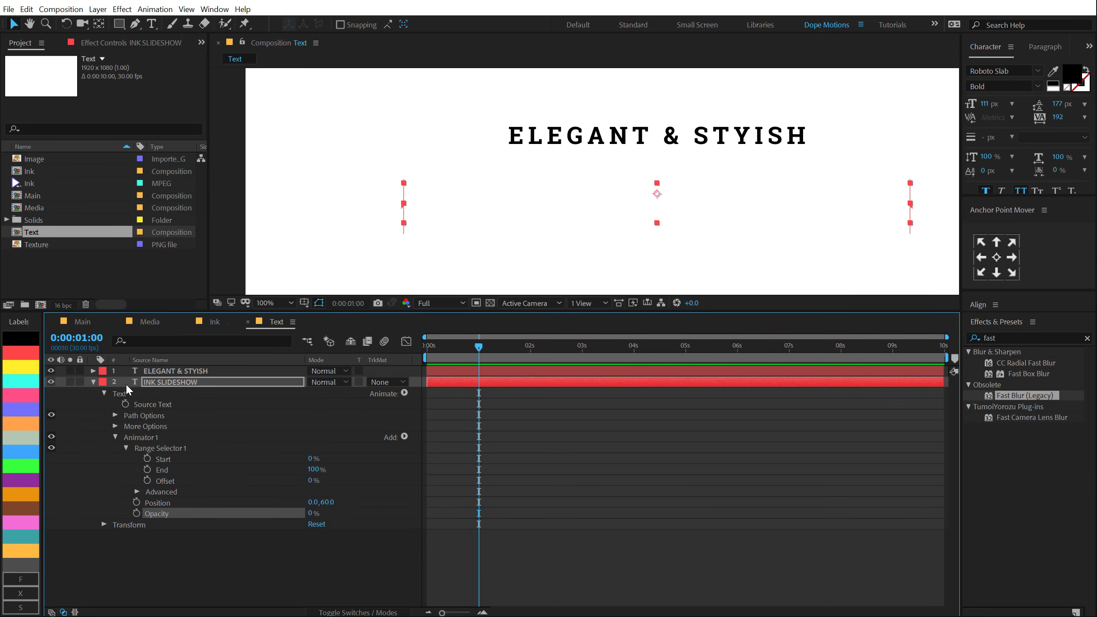
{"action": "left_click", "coordinate": [314, 479]}
{"action": "type", "text": "100"}
{"action": "key", "text": "Return"}
{"action": "left_click", "coordinate": [147, 480]}
{"action": "key", "text": "Home"}
{"action": "left_click_drag", "start_coordinate": [315, 480], "coordinate": [229, 479]}
Step: Set the range selector's Shape to Ramp Up with Ease High and Ease Low both at 100%
{"action": "left_click", "coordinate": [137, 491]}
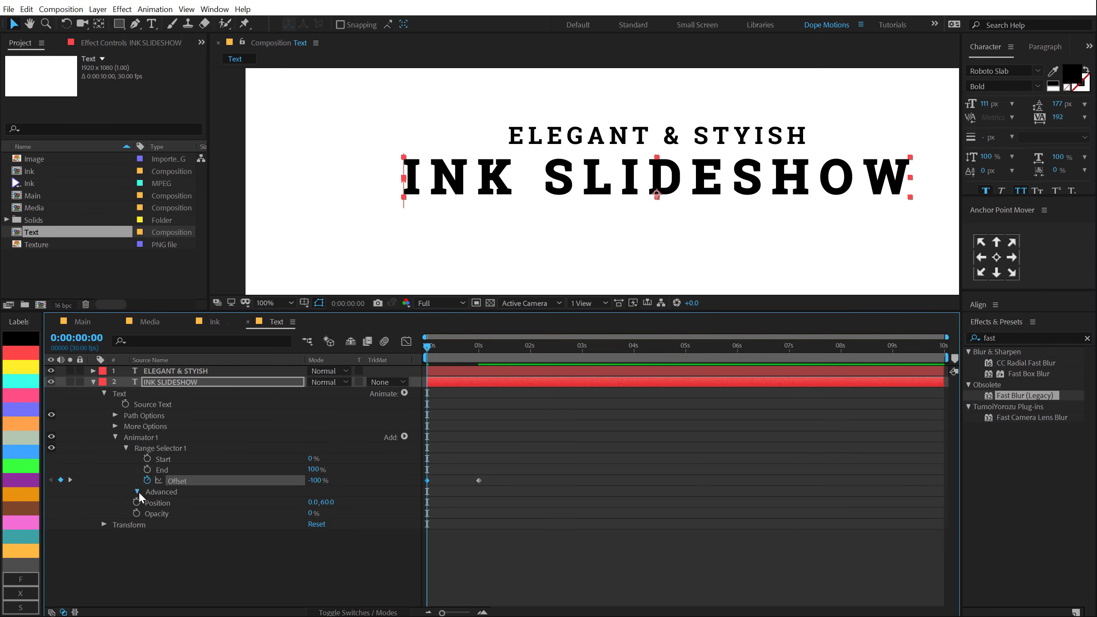
{"action": "left_click", "coordinate": [337, 524]}
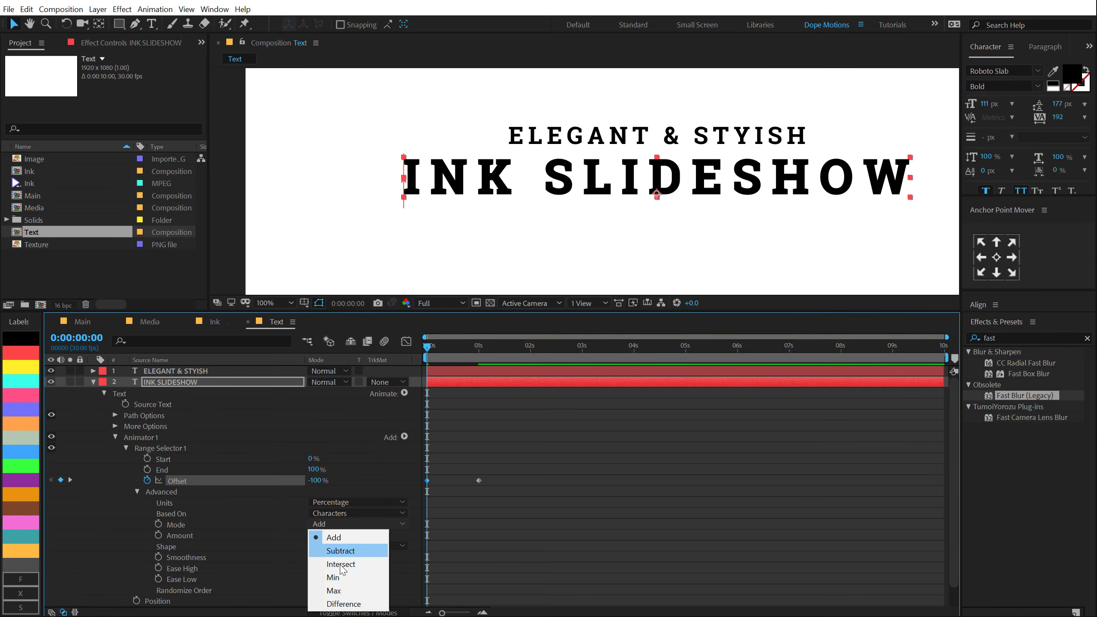
{"action": "left_click", "coordinate": [378, 449]}
{"action": "left_click", "coordinate": [330, 547]}
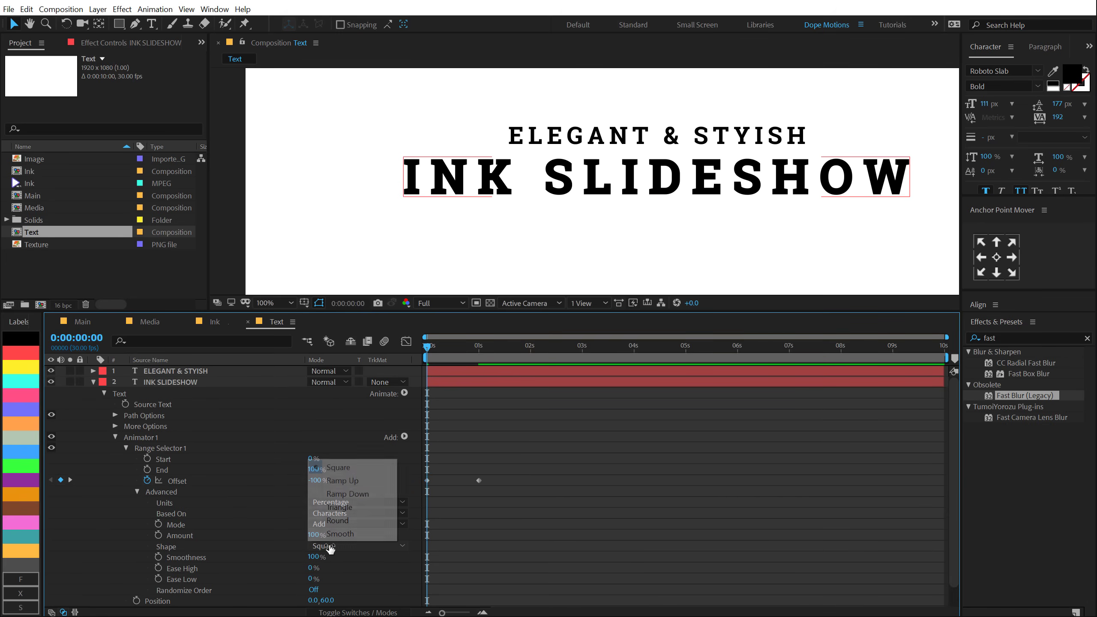
{"action": "left_click", "coordinate": [335, 480]}
{"action": "left_click_drag", "start_coordinate": [310, 559], "coordinate": [392, 564]}
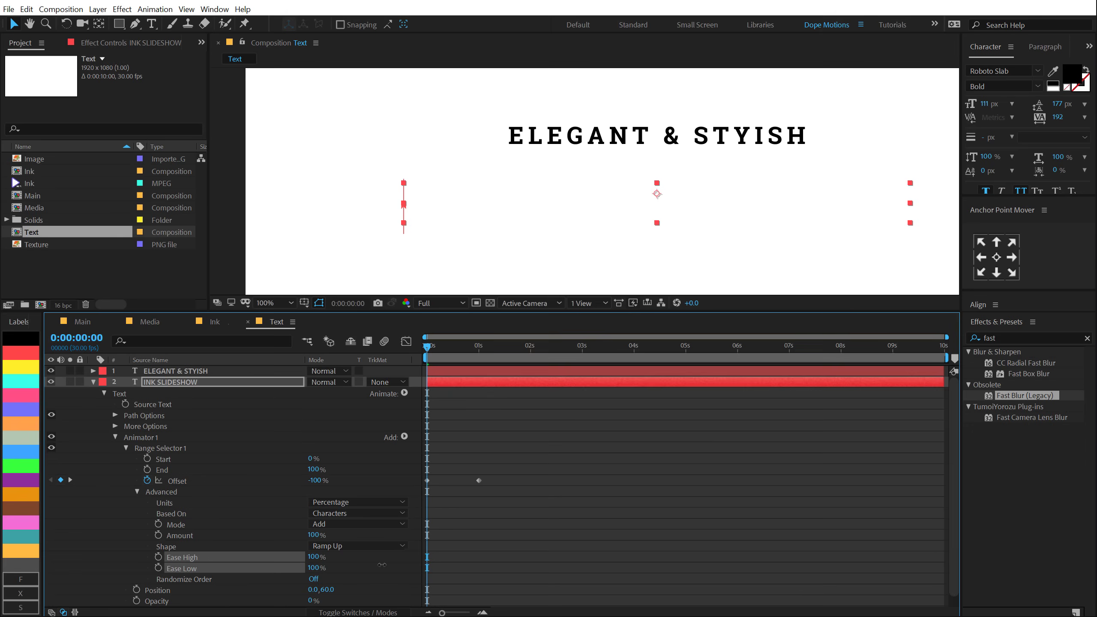
Step: Turn on Randomize Order for the "INK SLIDESHOW" range selector and preview the letter animation
{"action": "mouse_move", "coordinate": [428, 351]}
{"action": "left_mouse_down"}
{"action": "mouse_move", "coordinate": [478, 357]}
{"action": "mouse_move", "coordinate": [446, 367]}
{"action": "left_mouse_up"}
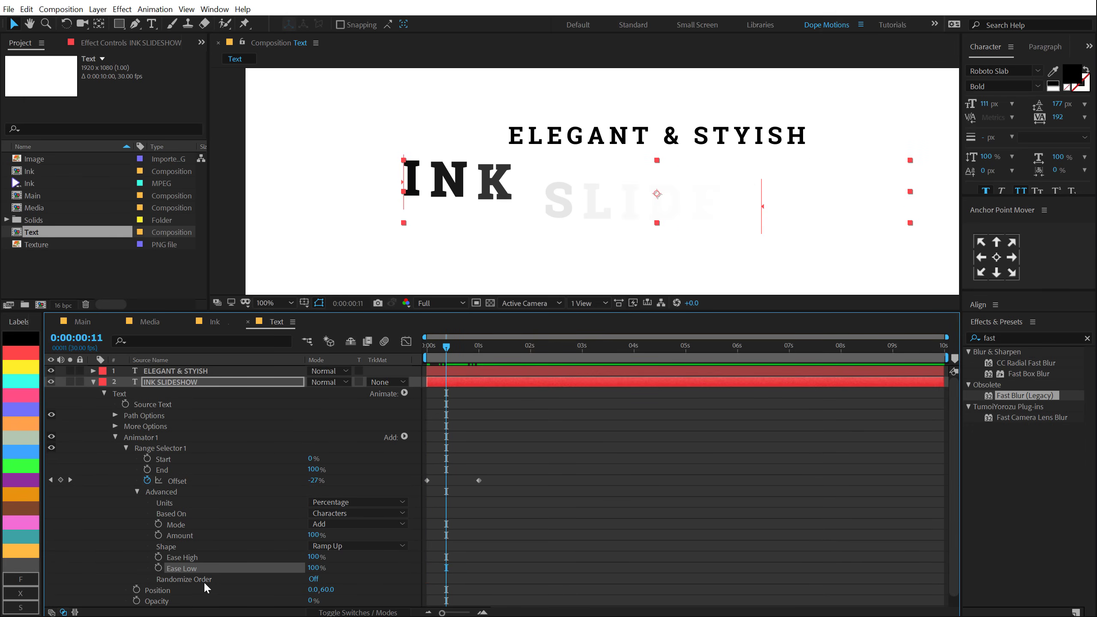
{"action": "left_click", "coordinate": [314, 579]}
{"action": "left_click", "coordinate": [541, 467]}
{"action": "key", "text": "space"}
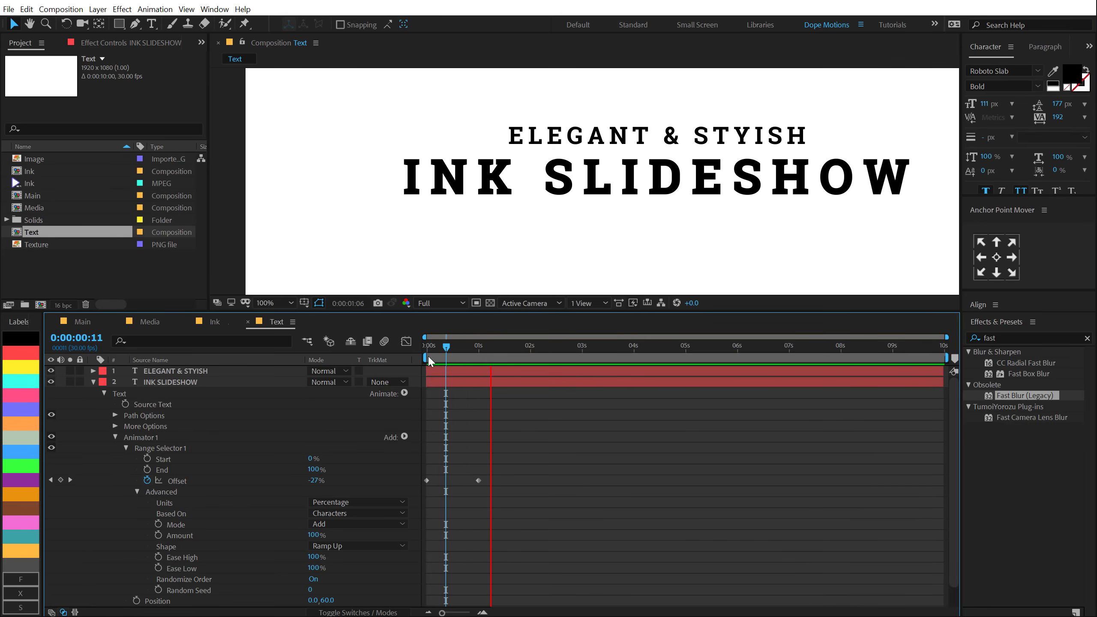
{"action": "key", "text": "Home"}
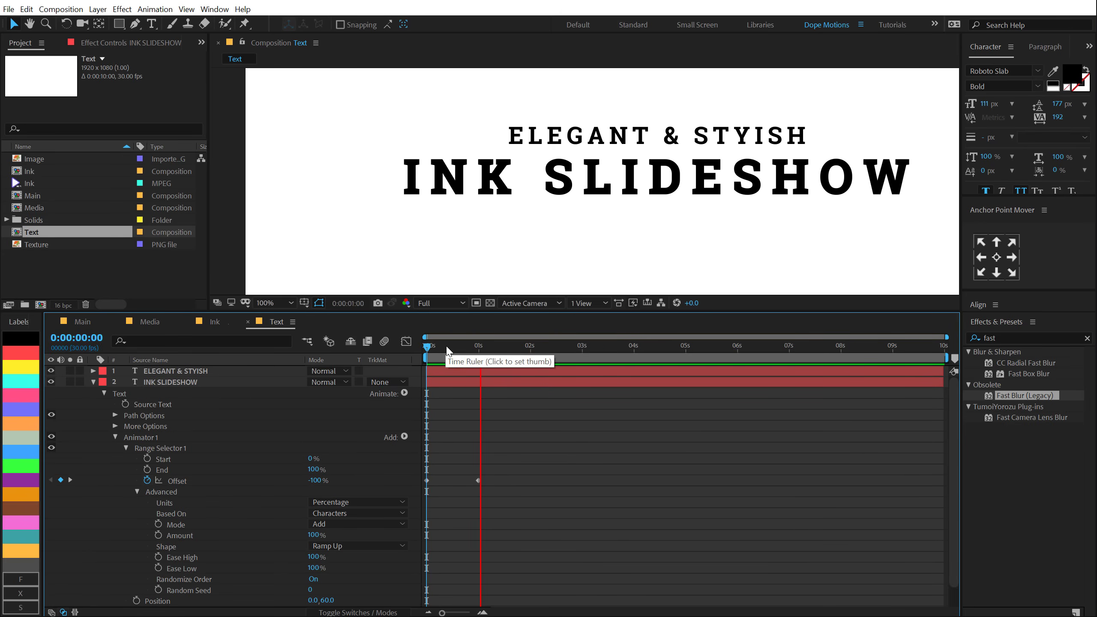
Step: Delay the ending Offset keyframe of "INK SLIDESHOW" to about 1.3 seconds and preview the slower reveal
{"action": "left_click", "coordinate": [444, 345]}
{"action": "left_click_drag", "start_coordinate": [477, 480], "coordinate": [495, 480]}
{"action": "key", "text": "space"}
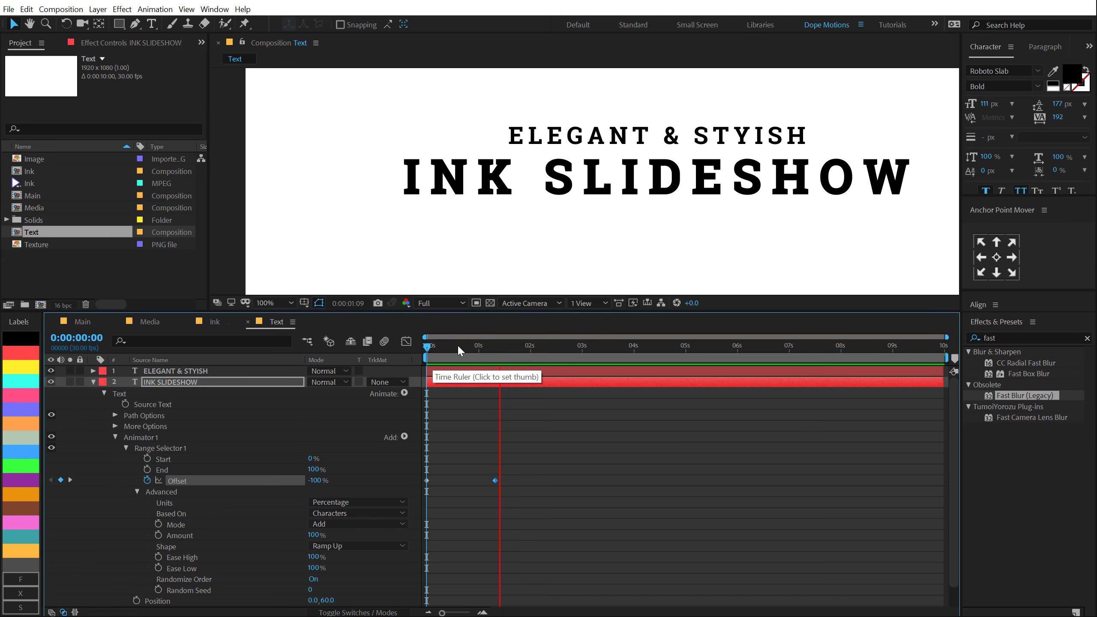
{"action": "key", "text": "space"}
{"action": "key", "text": "space"}
{"action": "mouse_move", "coordinate": [450, 350]}
{"action": "left_mouse_down"}
{"action": "mouse_move", "coordinate": [500, 352]}
{"action": "mouse_move", "coordinate": [454, 351]}
{"action": "left_mouse_up"}
{"action": "key", "text": "space"}
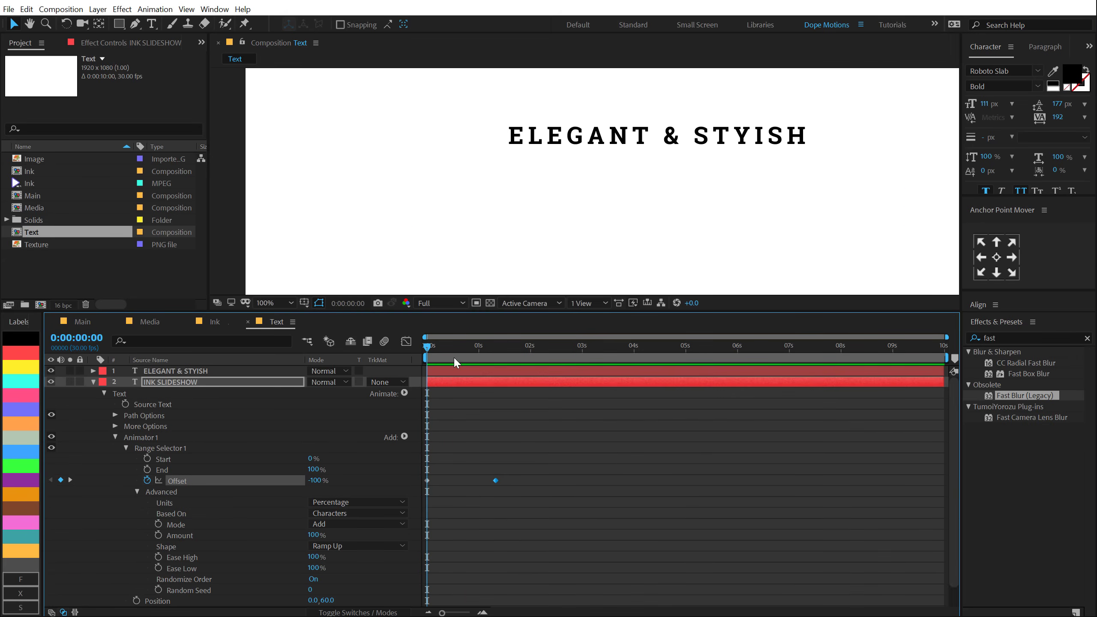
{"action": "key", "text": "space"}
Step: Copy Animator 1 from the "INK SLIDESHOW" layer onto the "ELEGANT & STYISH" layer
{"action": "left_click", "coordinate": [116, 437]}
{"action": "left_click", "coordinate": [140, 436]}
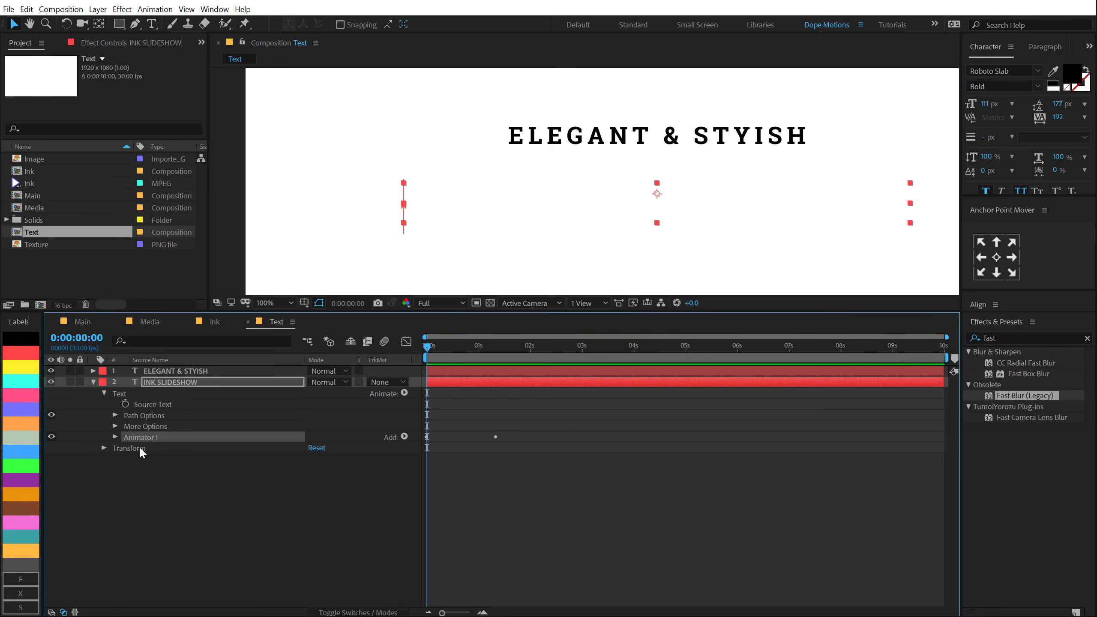
{"action": "left_click", "coordinate": [189, 371]}
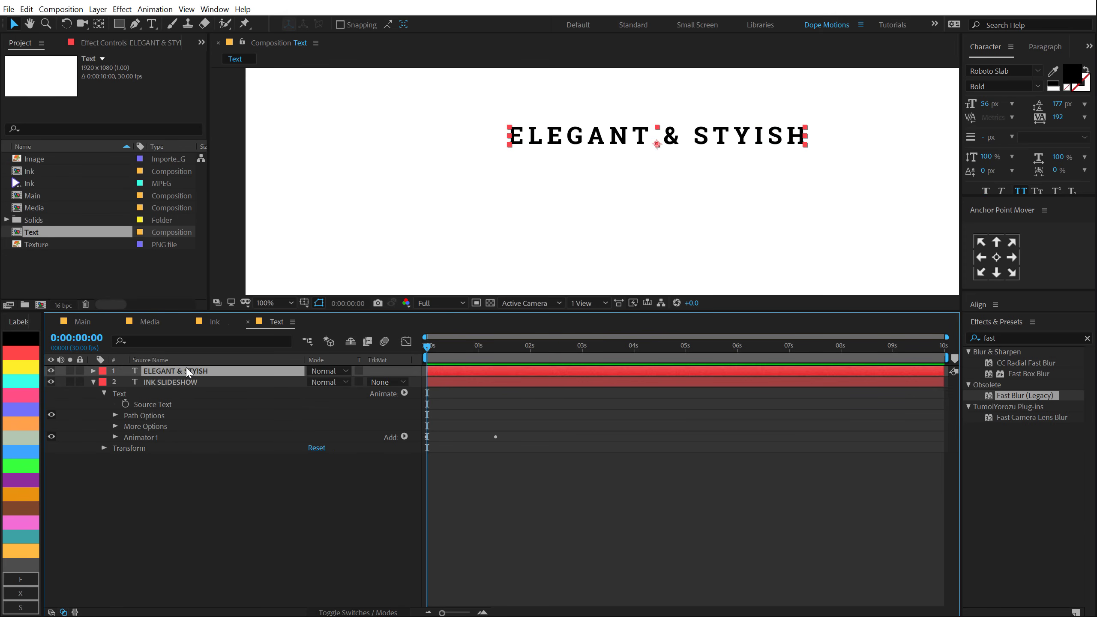
{"action": "key", "text": "ctrl+v"}
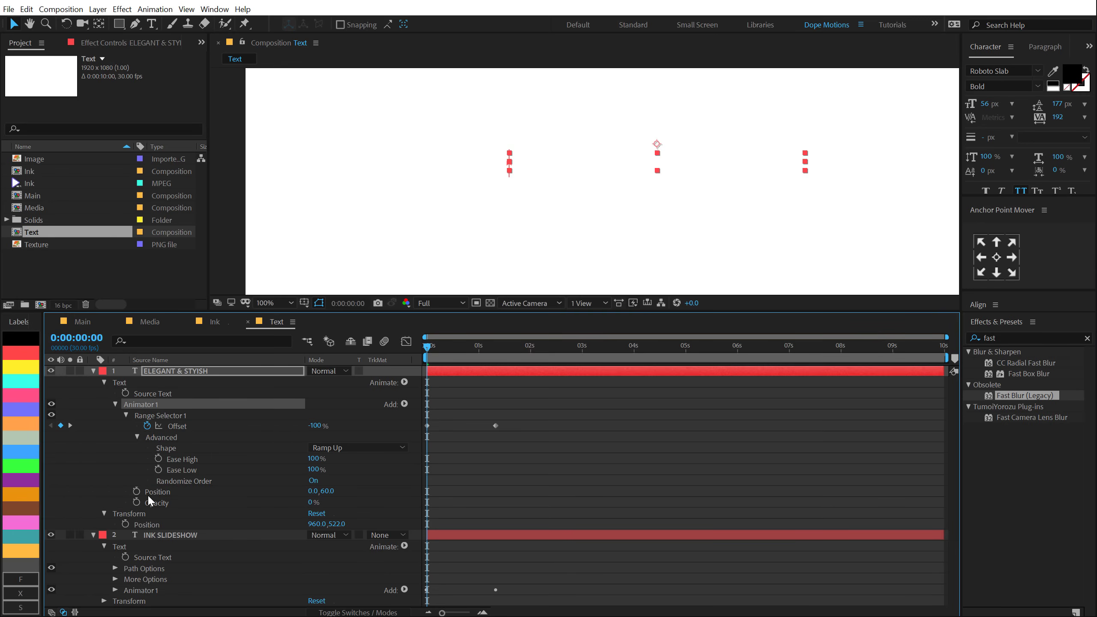
Step: Set the "ELEGANT & STYISH" animator's Position to 0, -30 and preview both title animations
{"action": "left_click", "coordinate": [333, 491]}
{"action": "key", "text": "Return"}
{"action": "key", "text": "space"}
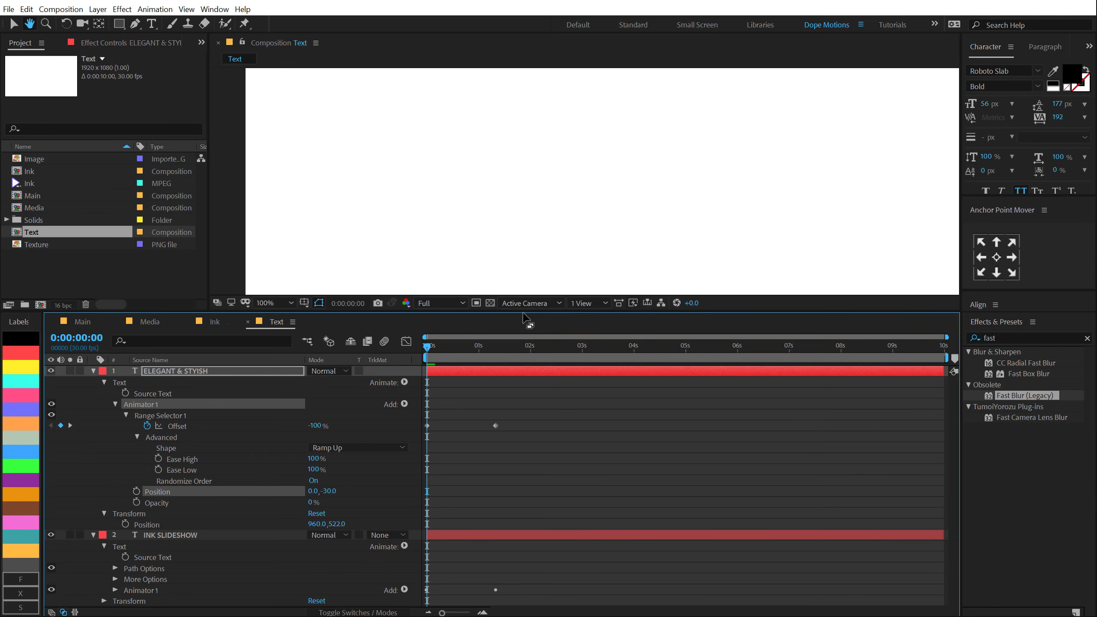
{"action": "key", "text": "space"}
{"action": "key", "text": "space"}
{"action": "key", "text": "space"}
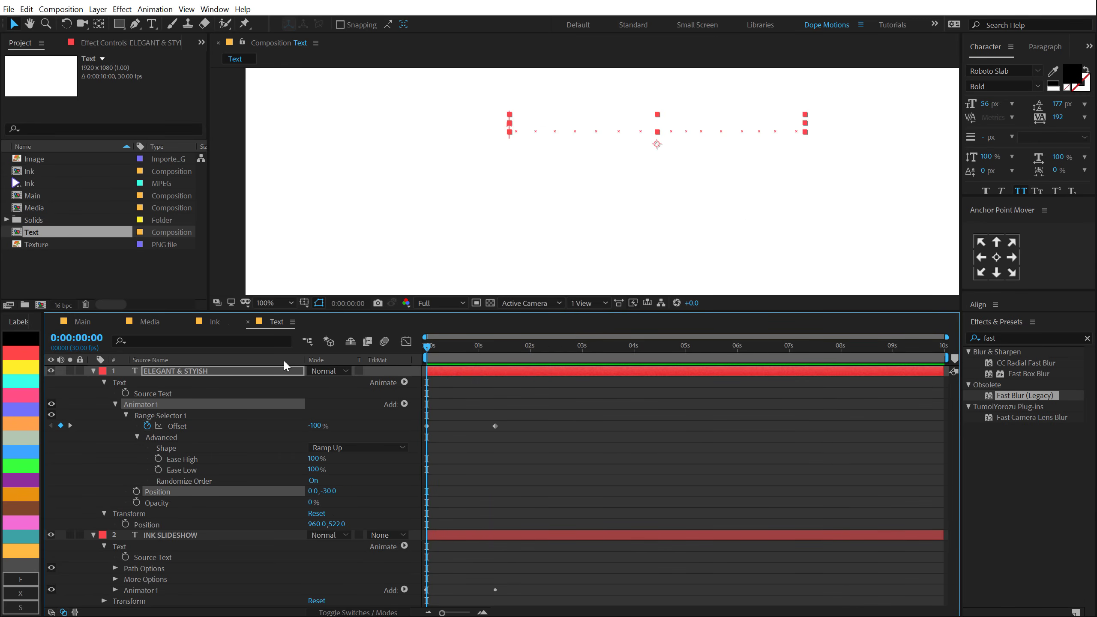
Step: Place the Text composition above the Texture layer in Main, scaled to 46% and positioned in the image's lower-right area
{"action": "left_click", "coordinate": [82, 321]}
{"action": "mouse_move", "coordinate": [39, 232]}
{"action": "left_mouse_down"}
{"action": "mouse_move", "coordinate": [177, 372]}
{"action": "mouse_move", "coordinate": [176, 388]}
{"action": "left_mouse_up"}
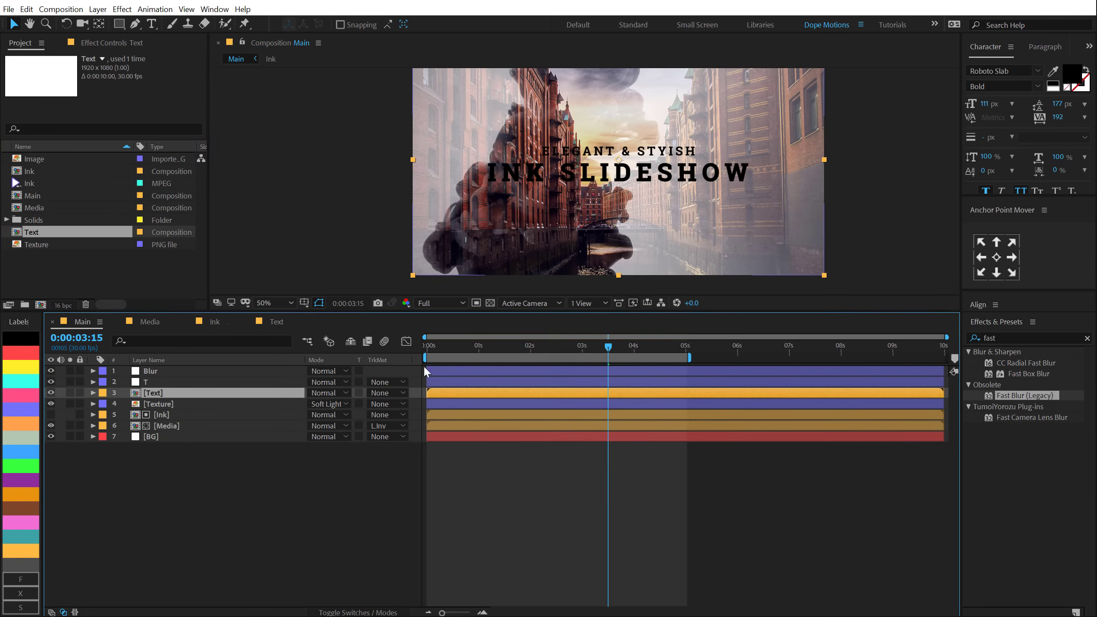
{"action": "key", "text": "s"}
{"action": "left_click_drag", "start_coordinate": [346, 404], "coordinate": [559, 205]}
{"action": "left_click_drag", "start_coordinate": [646, 163], "coordinate": [767, 227]}
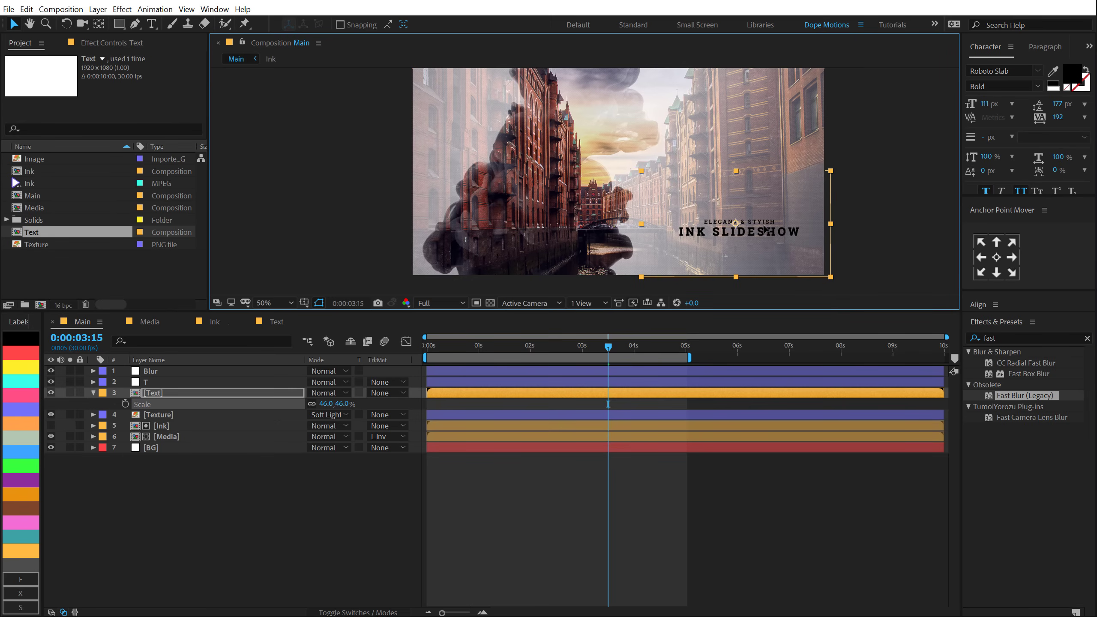
Step: Shift the Text layer in Main to start at about 0.5 seconds and preview the title reveal over the image
{"action": "left_click", "coordinate": [437, 364]}
{"action": "left_click", "coordinate": [453, 346]}
{"action": "left_click_drag", "start_coordinate": [458, 348], "coordinate": [478, 348]}
{"action": "left_click_drag", "start_coordinate": [449, 392], "coordinate": [474, 394]}
{"action": "left_click_drag", "start_coordinate": [455, 341], "coordinate": [544, 364]}
{"action": "key", "text": "space"}
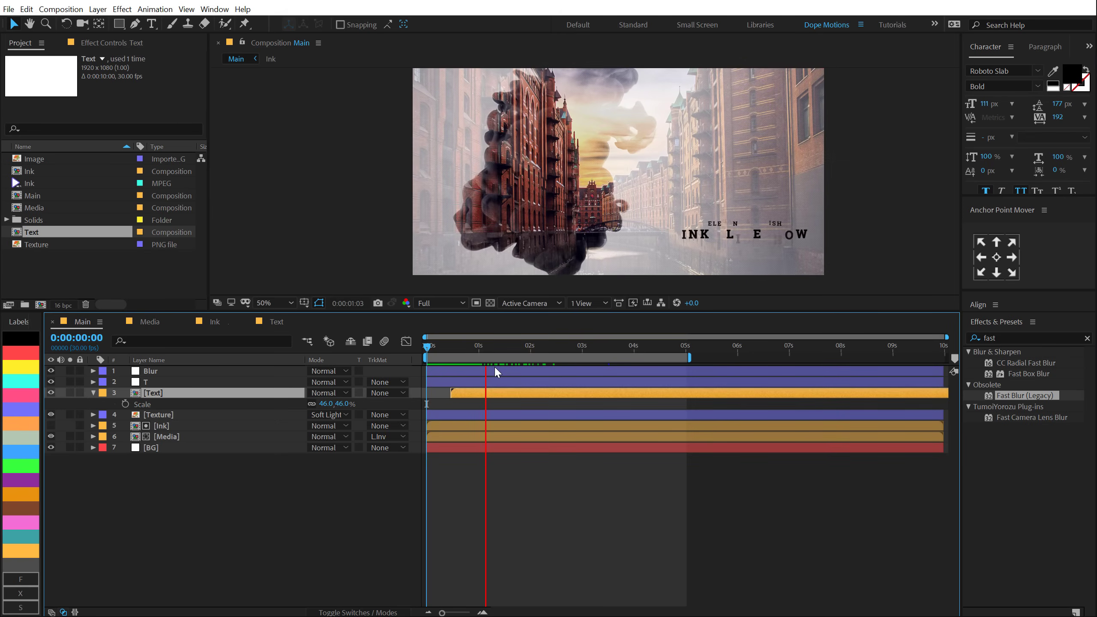
{"action": "left_click", "coordinate": [585, 349]}
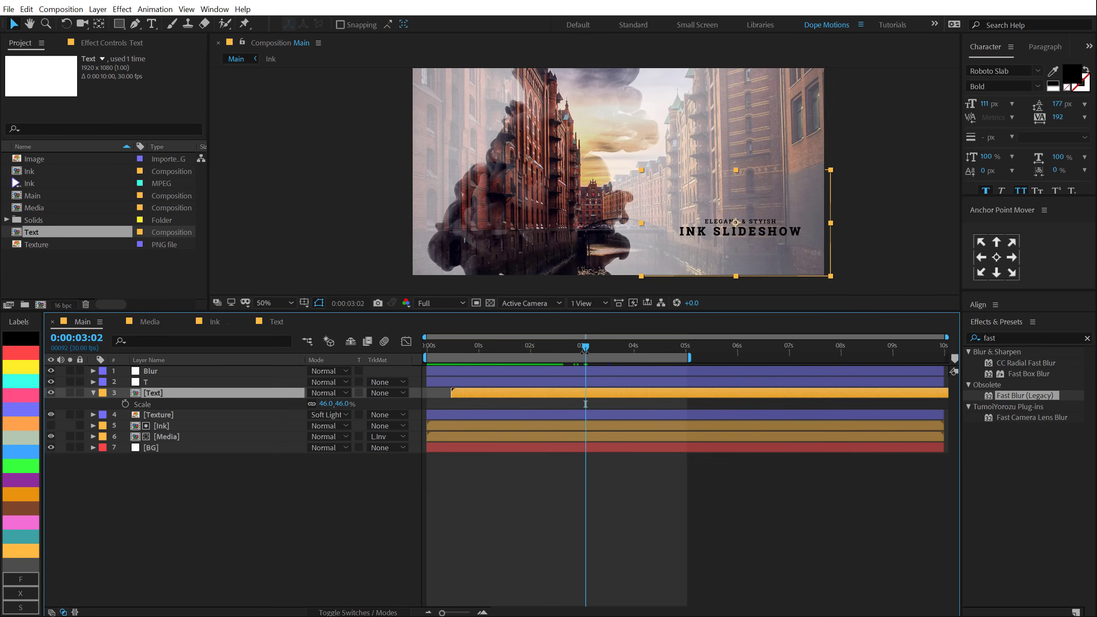
{"action": "left_click", "coordinate": [355, 519]}
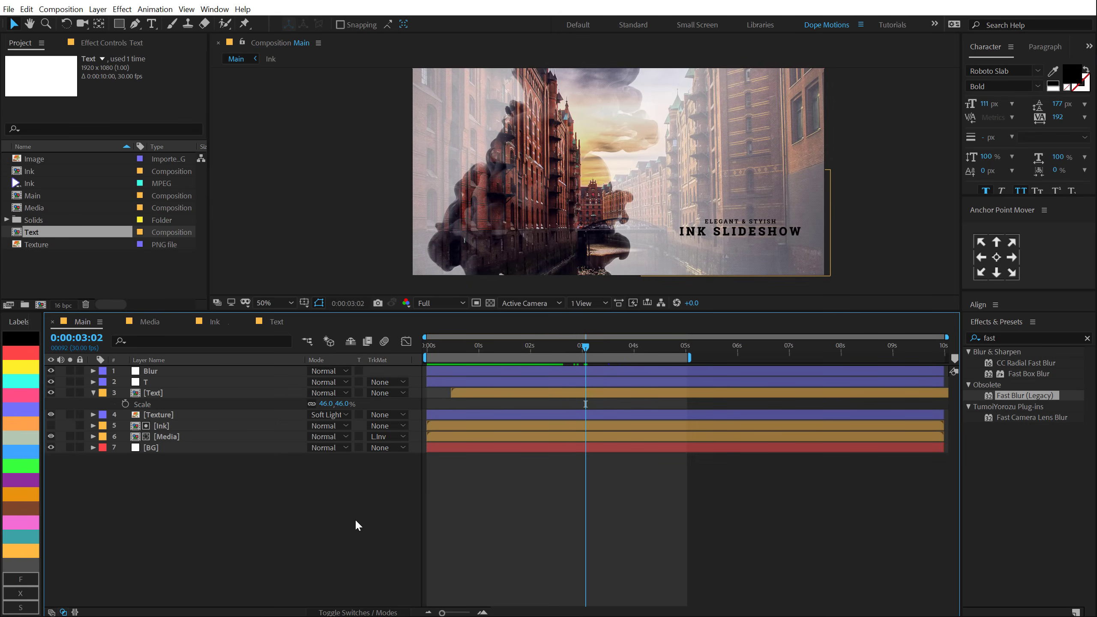